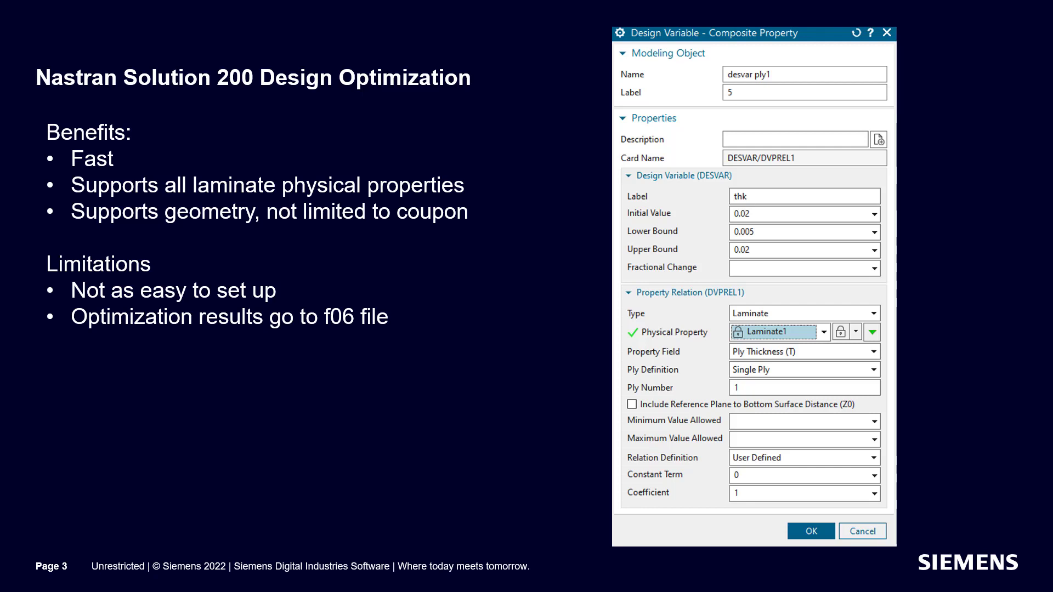
pyautogui.press('Right')
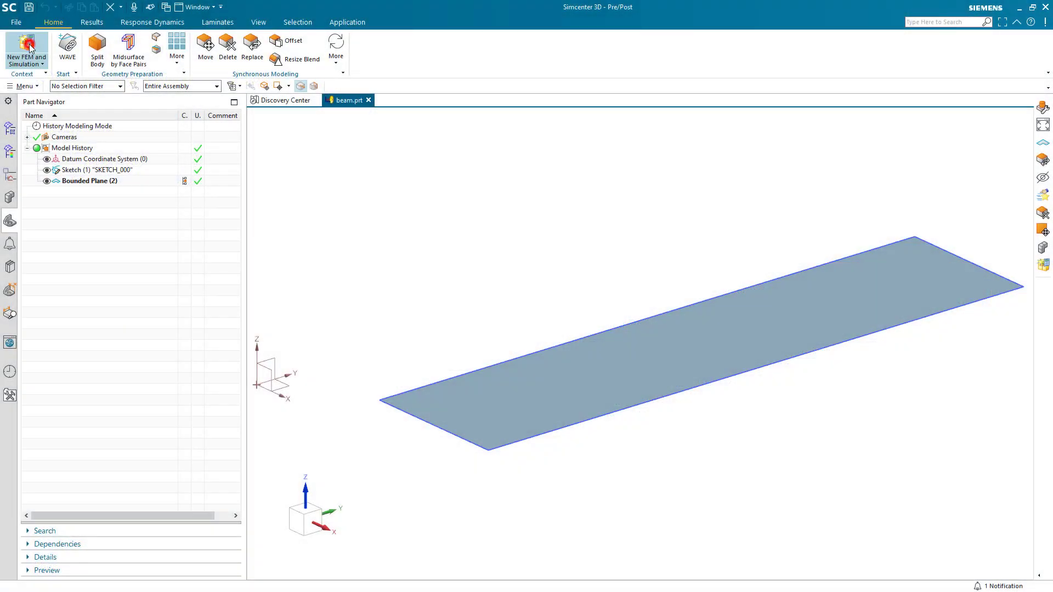
# Create a new Simcenter Nastran structural FEM and simulation for the beam part, with a SOL 101 Linear Statics solution named 101.
pyautogui.click(30, 49)
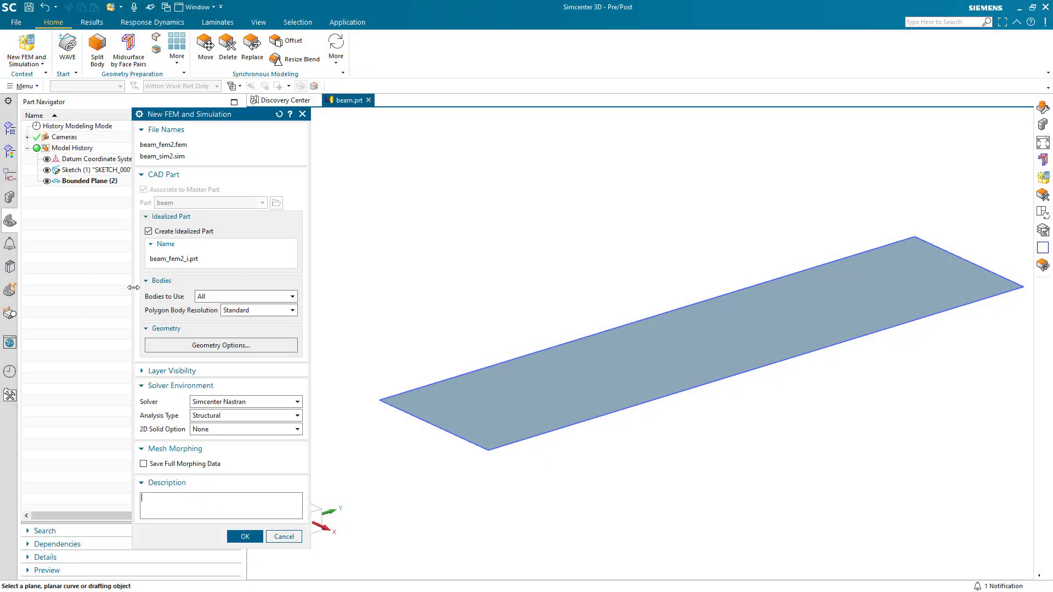
pyautogui.press('Return')
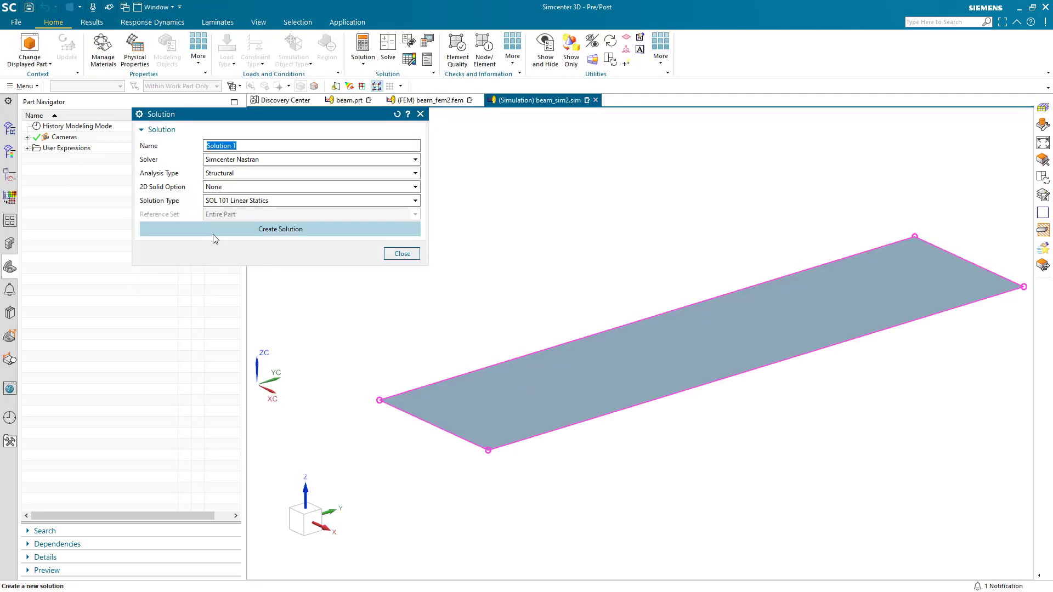
pyautogui.write('101')
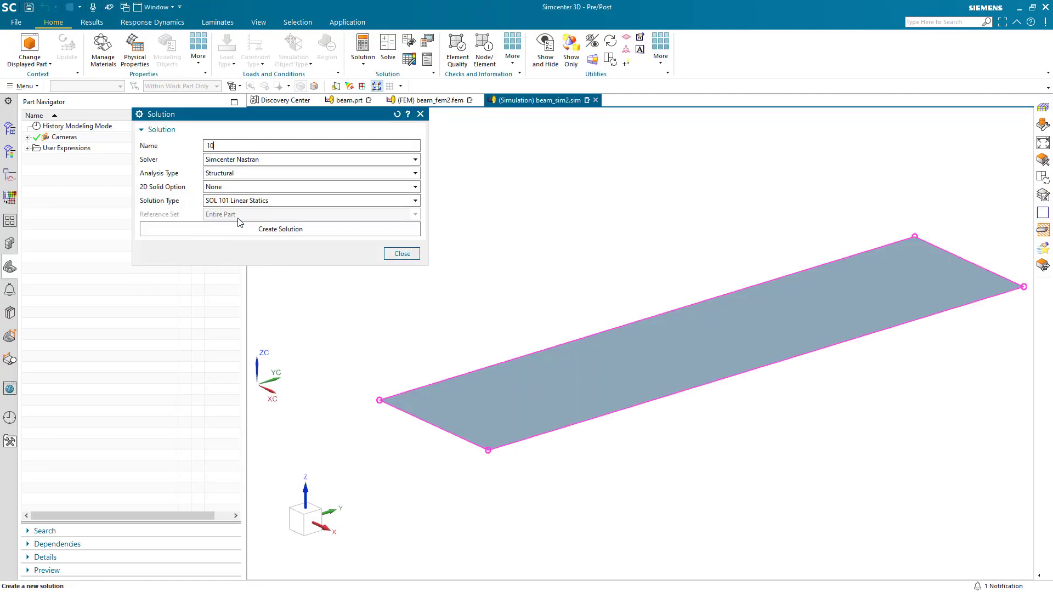
pyautogui.click(254, 231)
pyautogui.press('Return')
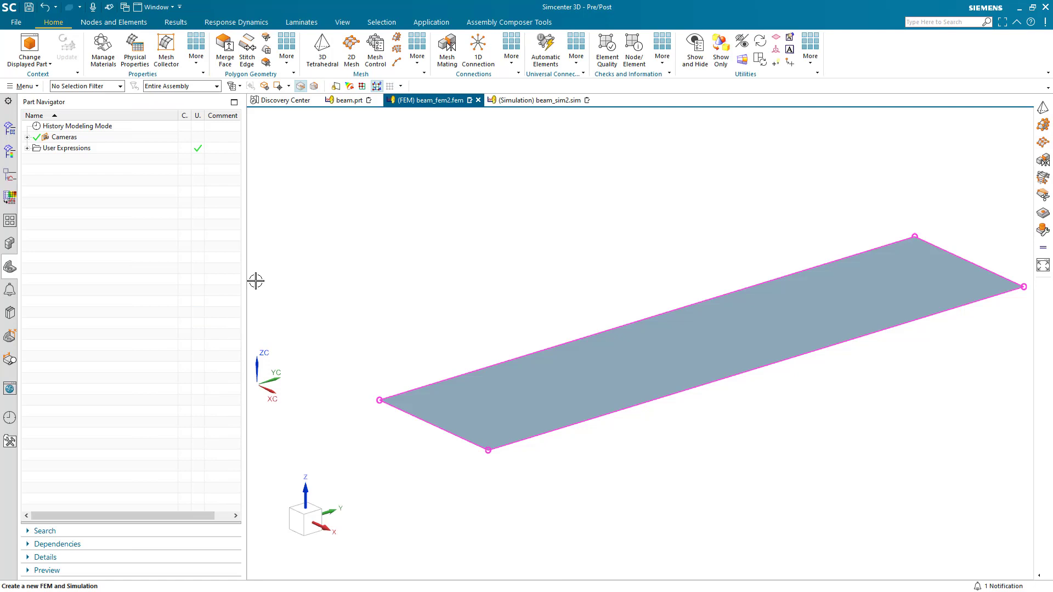
# Mesh the rectangular plate with CQUAD4 elements using the Paver method and an element size of 0.5 in.
pyautogui.click(9, 131)
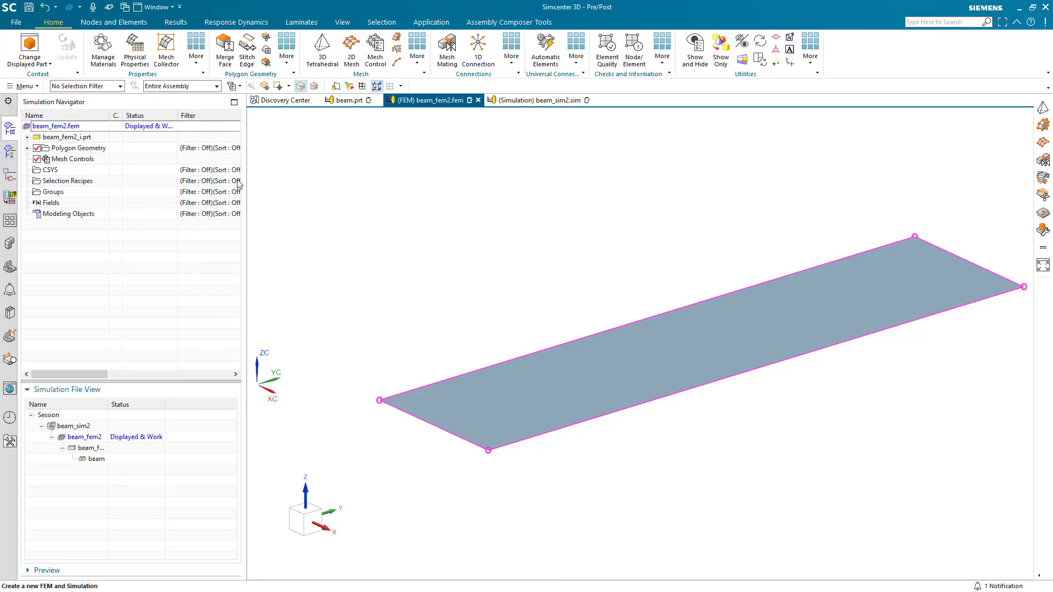
pyautogui.click(351, 55)
pyautogui.click(580, 369)
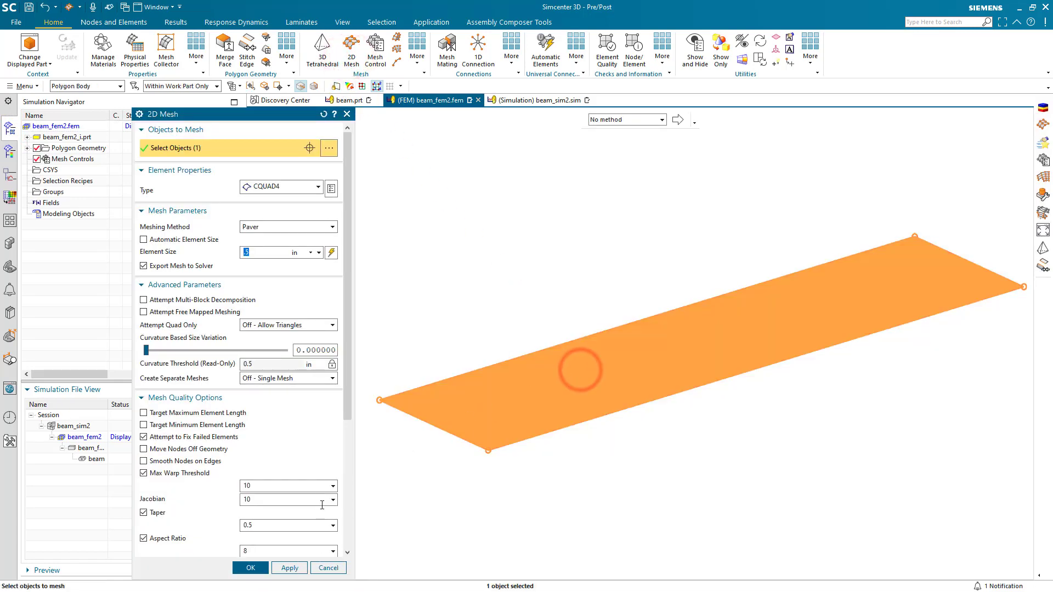
pyautogui.click(251, 568)
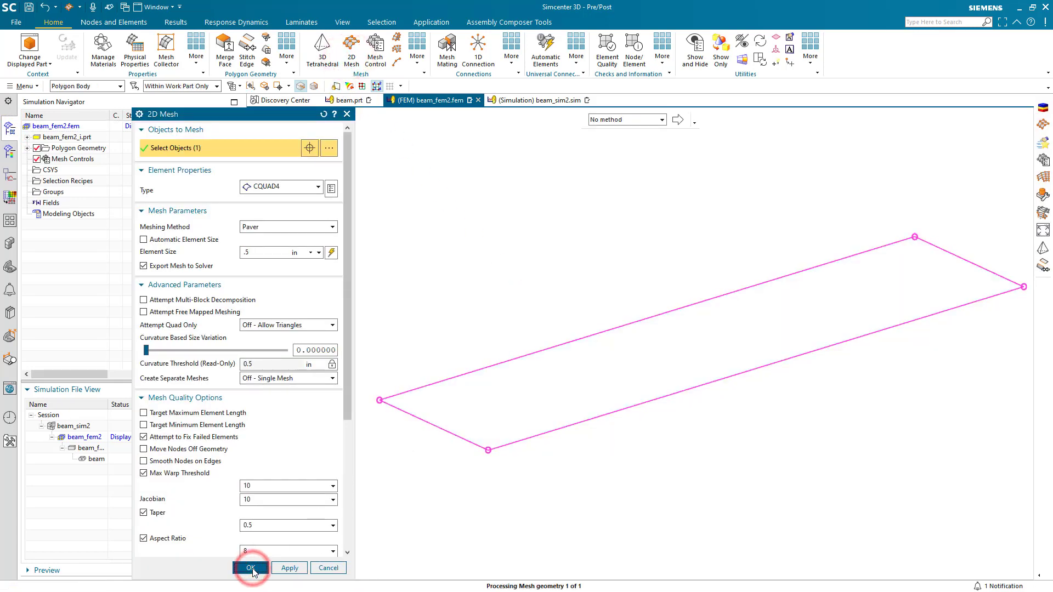
# Edit the BEAM mesh's associated data: set the thickness source to Physical Property Table and enable the material orientation preview.
pyautogui.click(27, 168)
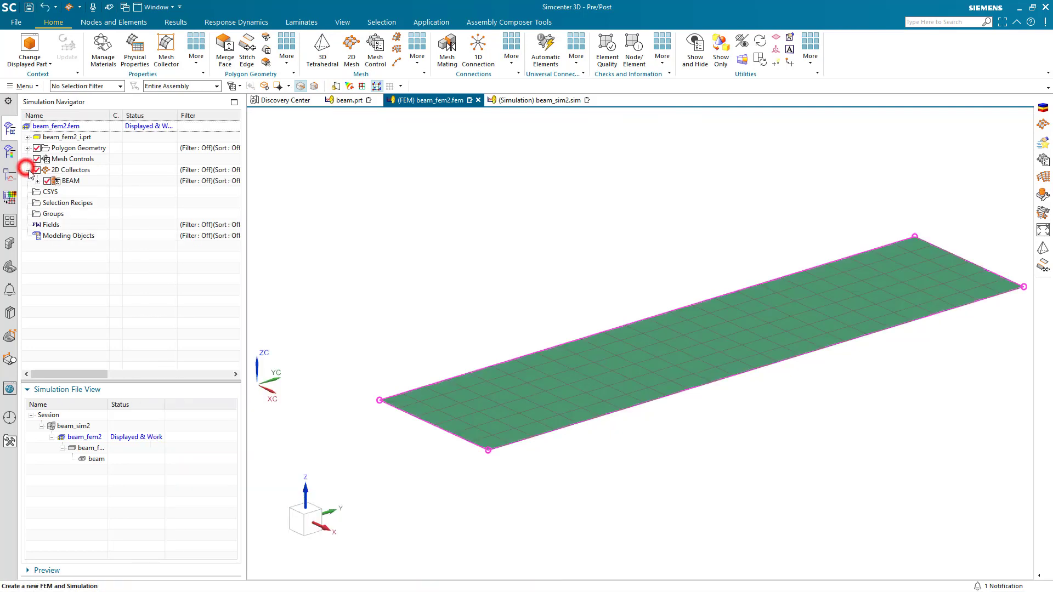
pyautogui.click(37, 181)
pyautogui.rightClick(83, 195)
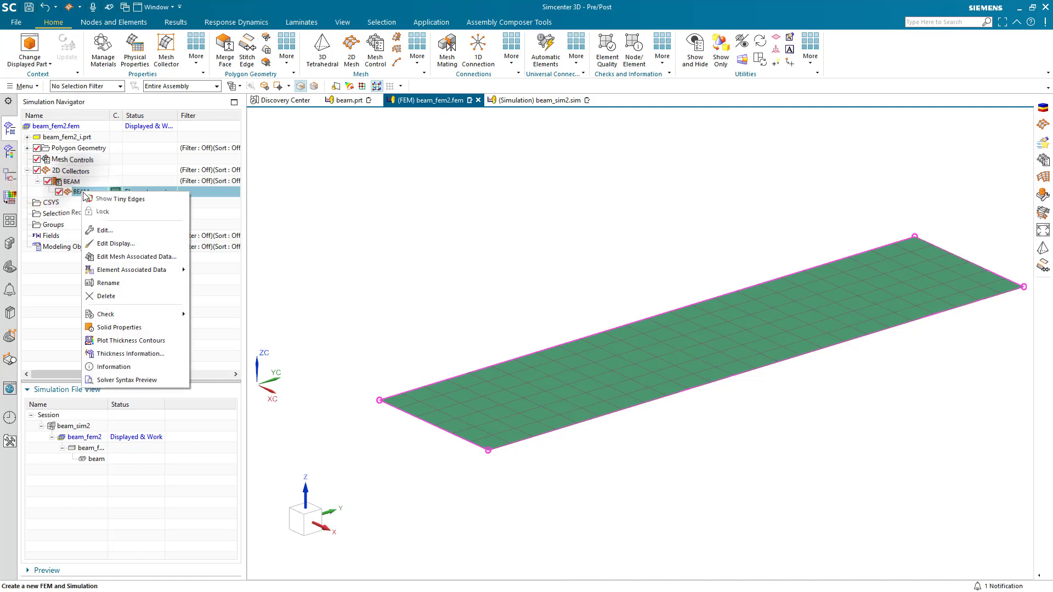
pyautogui.click(114, 257)
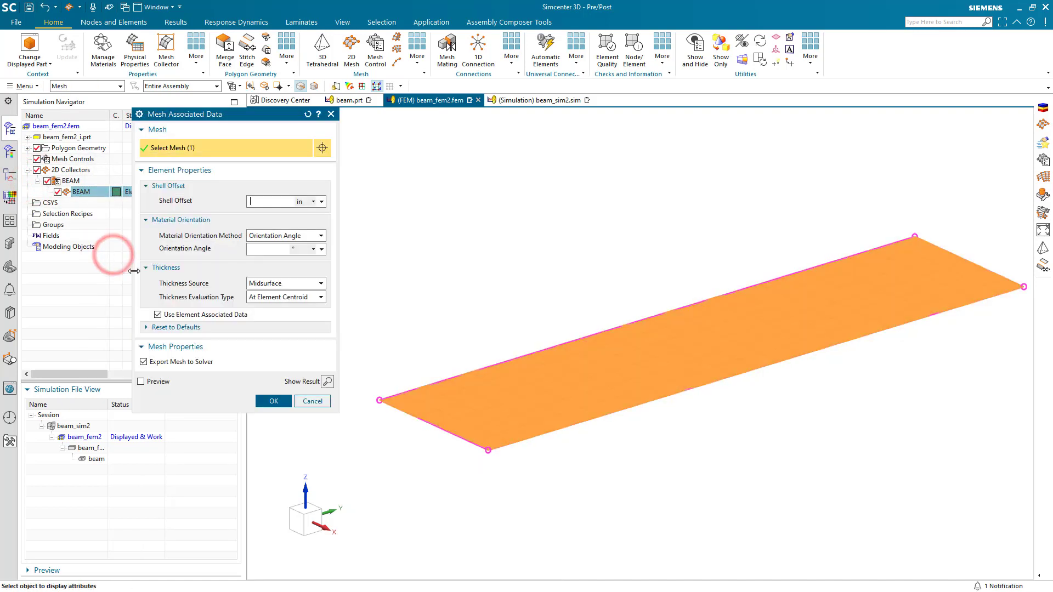
pyautogui.click(274, 284)
pyautogui.click(276, 298)
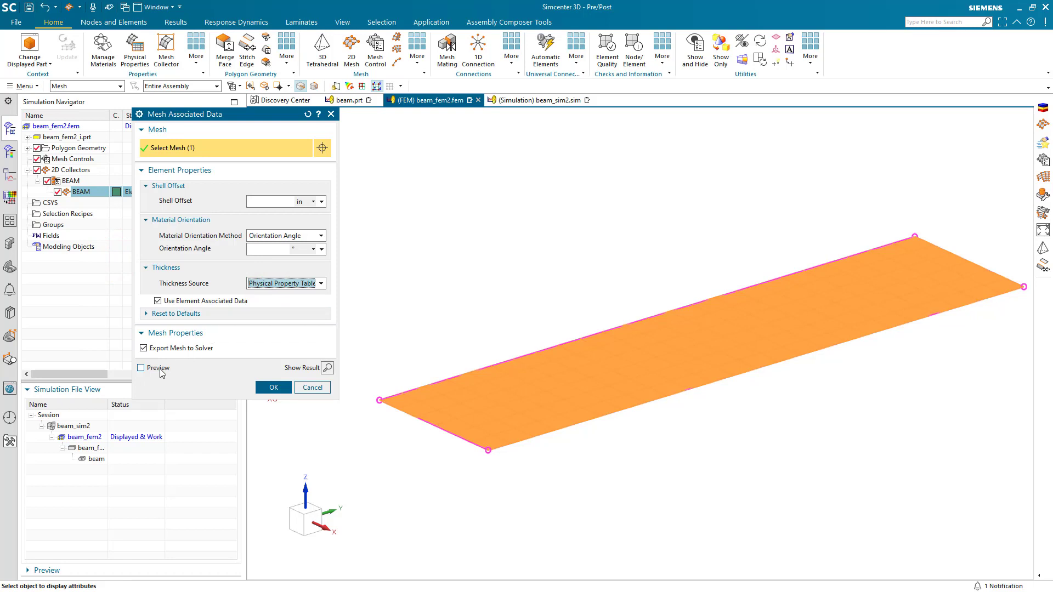
pyautogui.click(160, 369)
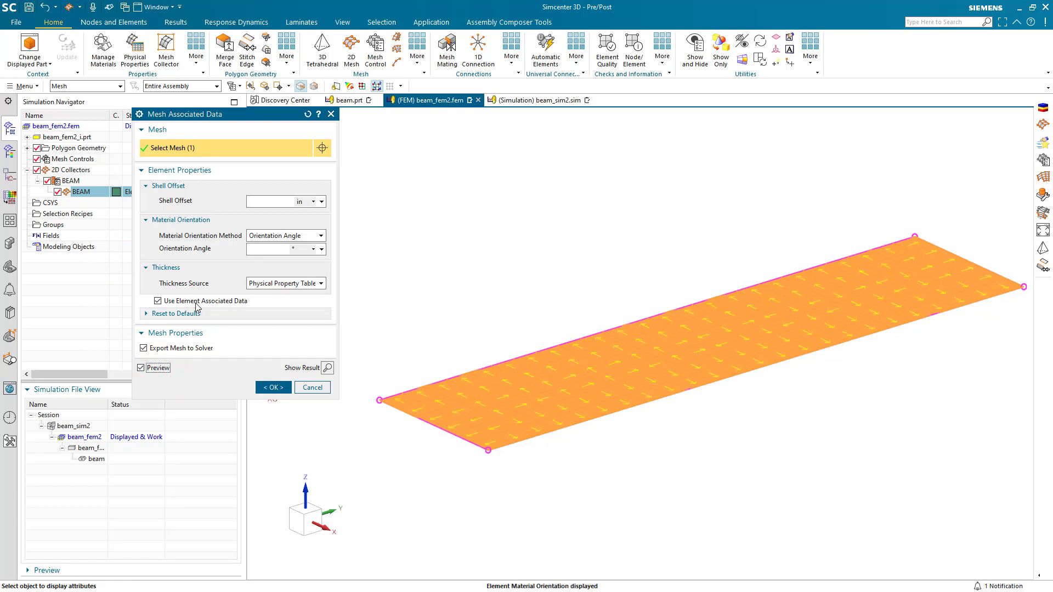
# Set the mesh's material orientation method to Tangent Curve along the plate's front long edge and apply the associated data.
pyautogui.click(270, 235)
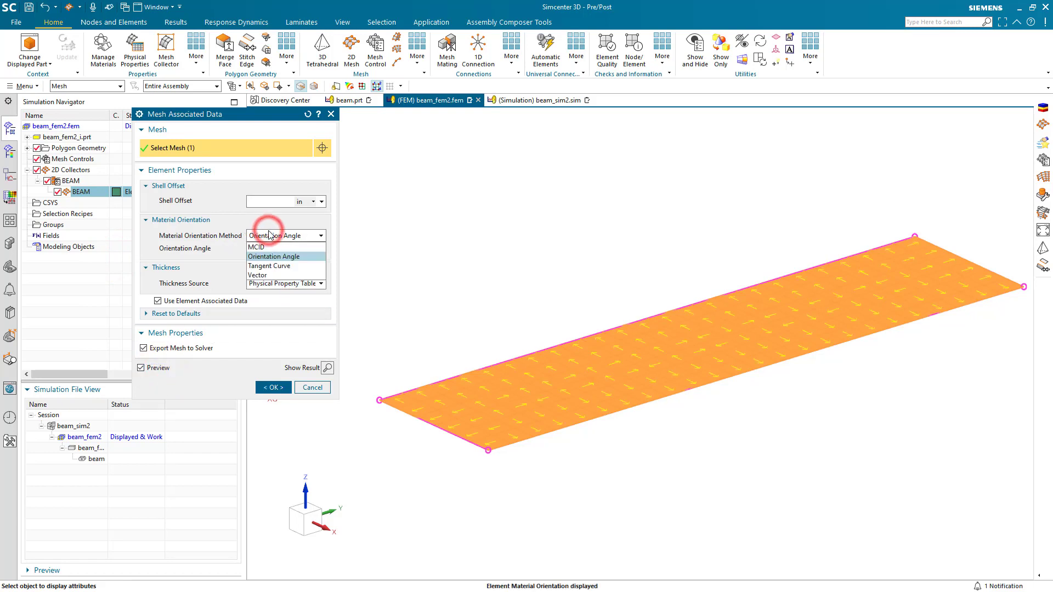
pyautogui.click(272, 267)
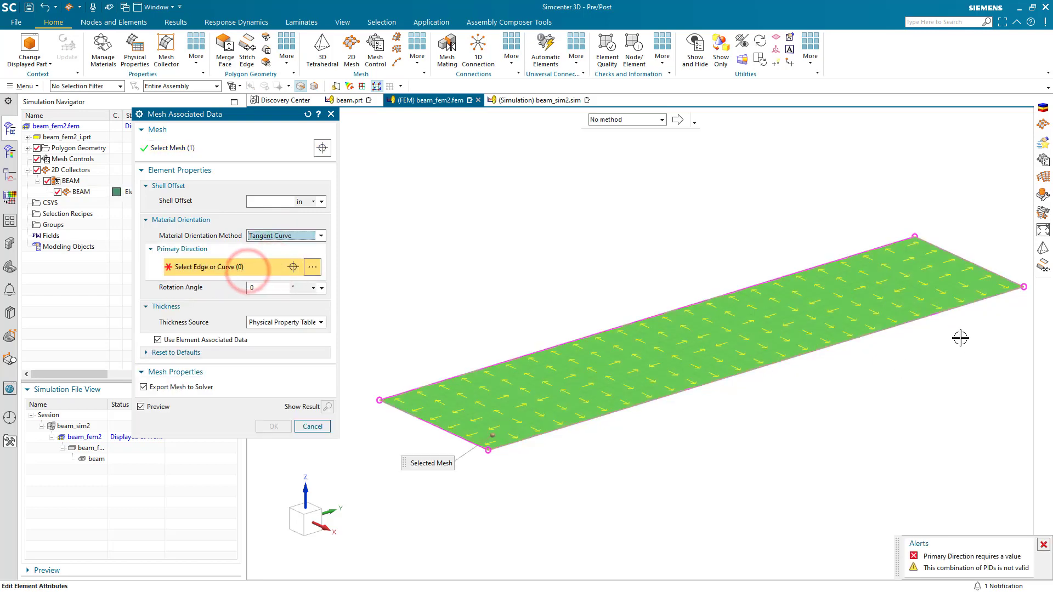
pyautogui.click(970, 302)
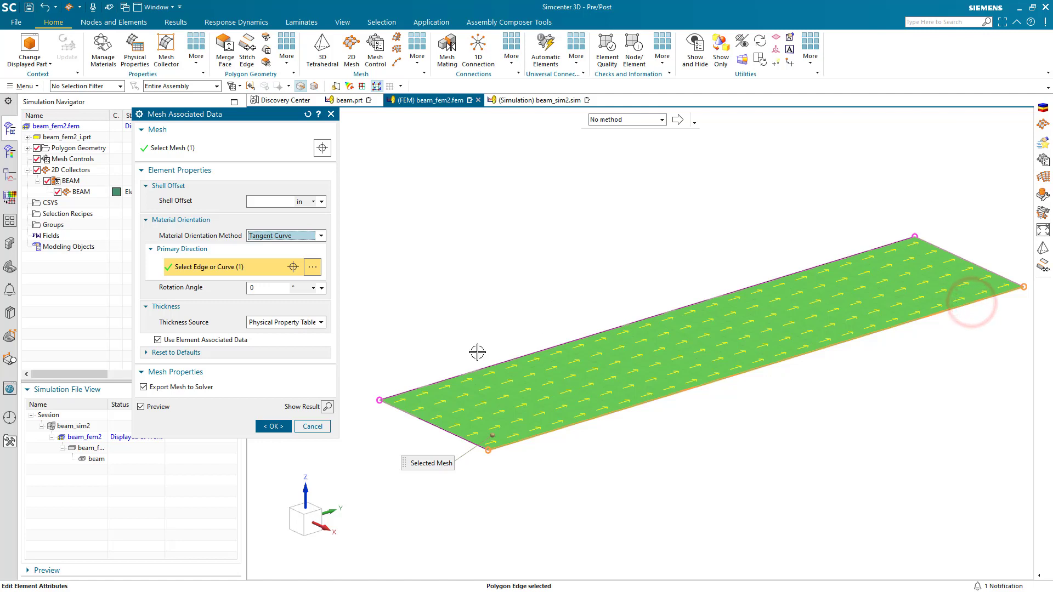
pyautogui.click(267, 426)
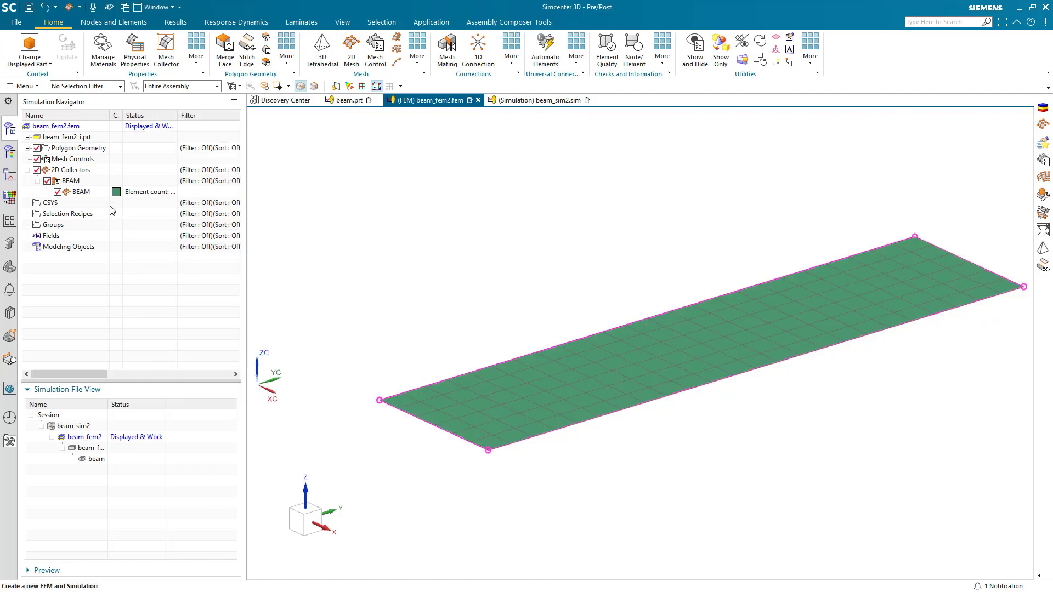
# Change the BEAM mesh collector's physical property type to Laminate and start creating a new laminate property.
pyautogui.rightClick(79, 181)
pyautogui.click(97, 204)
pyautogui.click(256, 160)
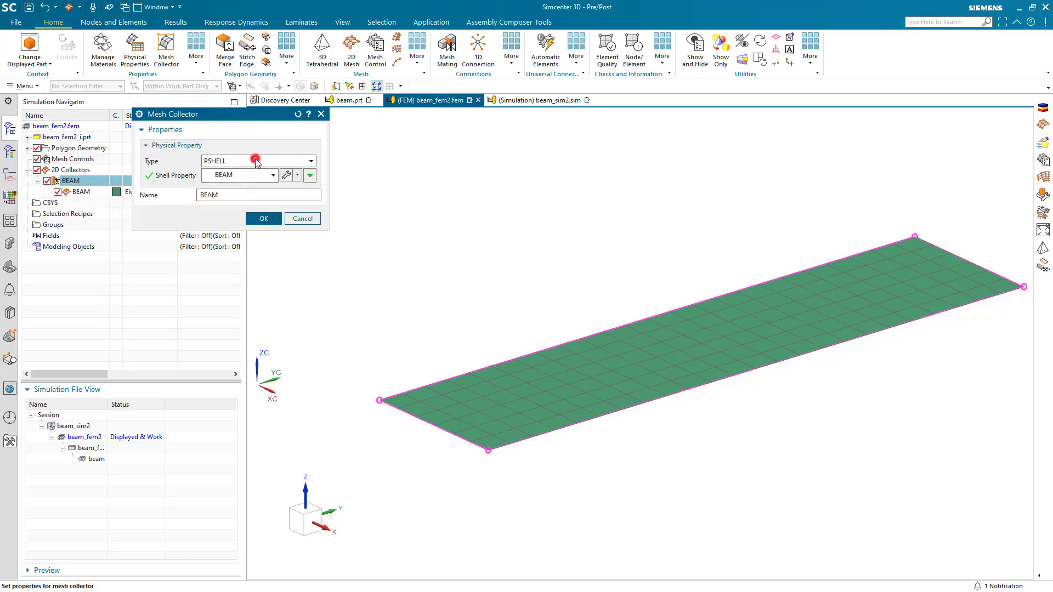
pyautogui.click(252, 201)
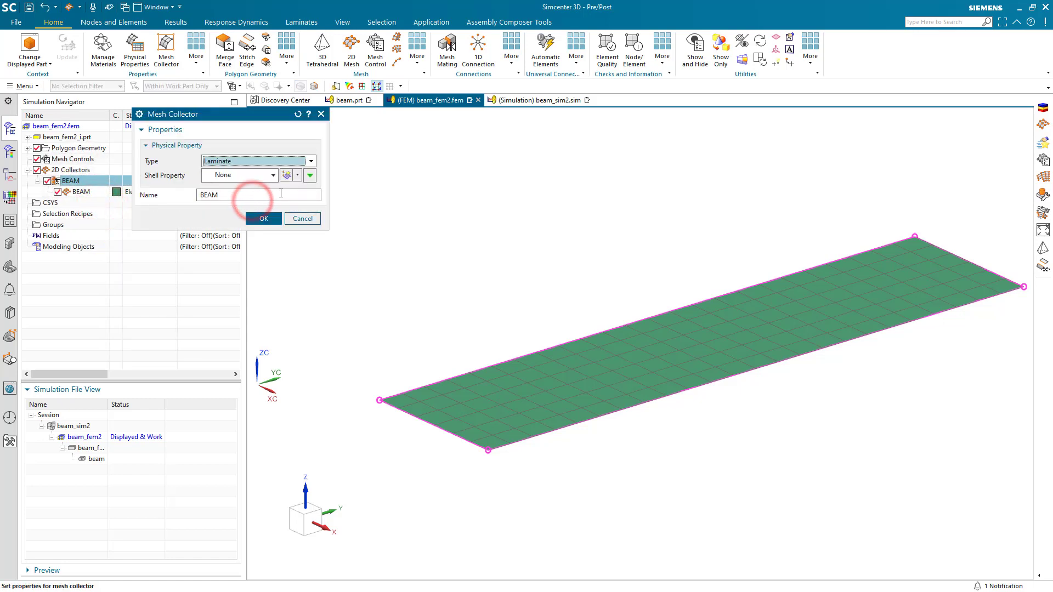
pyautogui.click(286, 175)
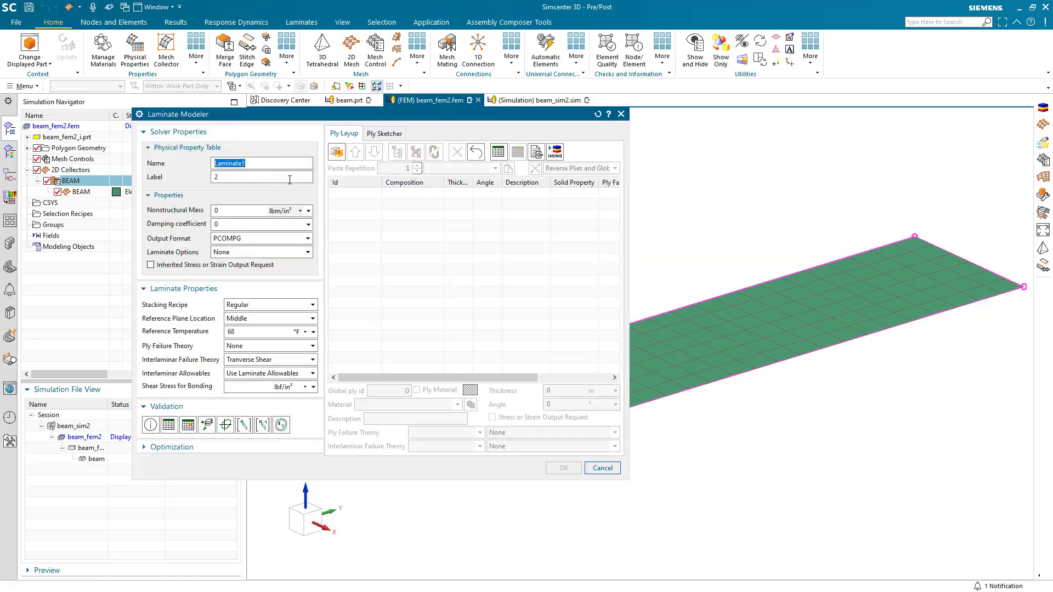
# Set the laminate to PCOMP output format, Symmetric stacking recipe, Tsai-Wu ply failure theory and 1000 lbf/in² shear stress for bonding.
pyautogui.click(289, 239)
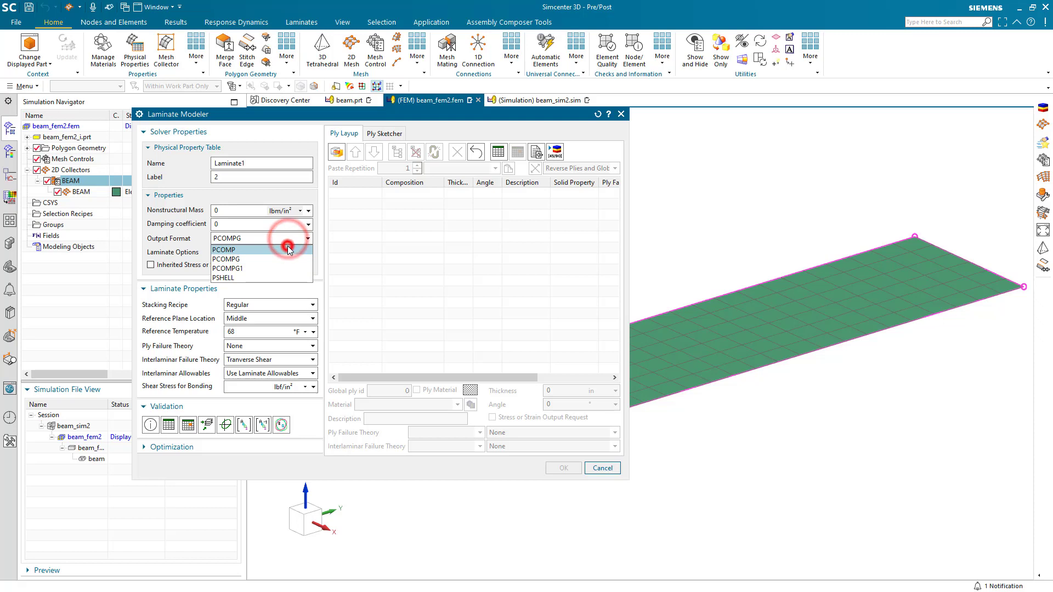
pyautogui.click(289, 250)
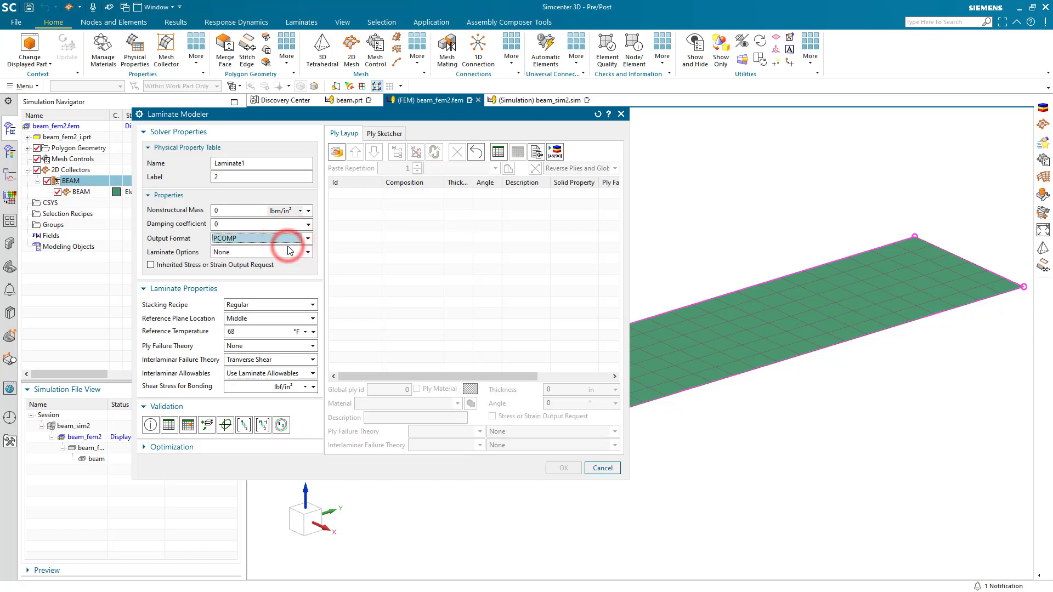
pyautogui.click(267, 305)
pyautogui.click(269, 326)
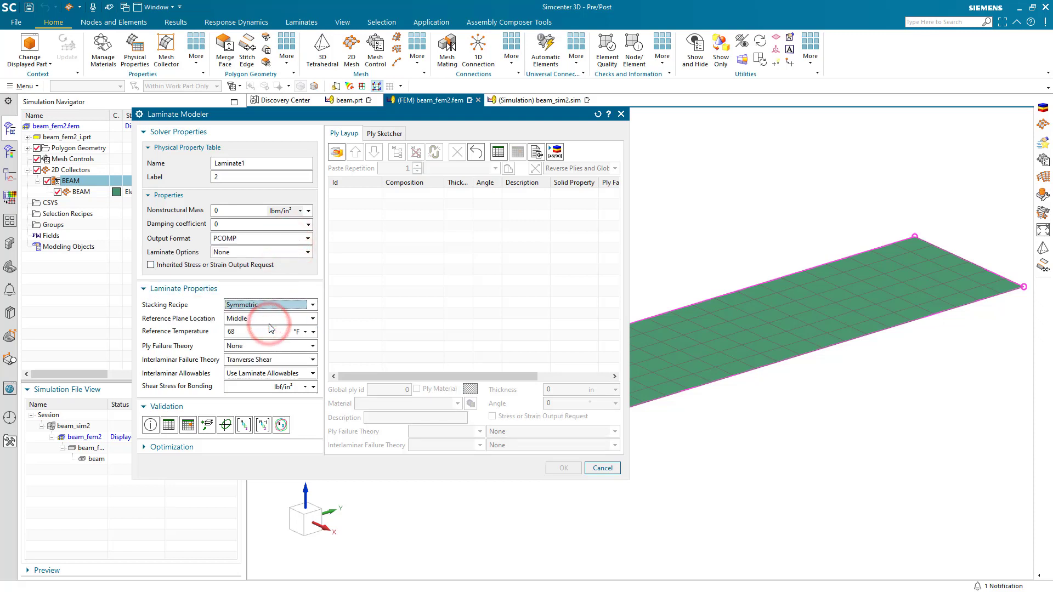
pyautogui.click(271, 346)
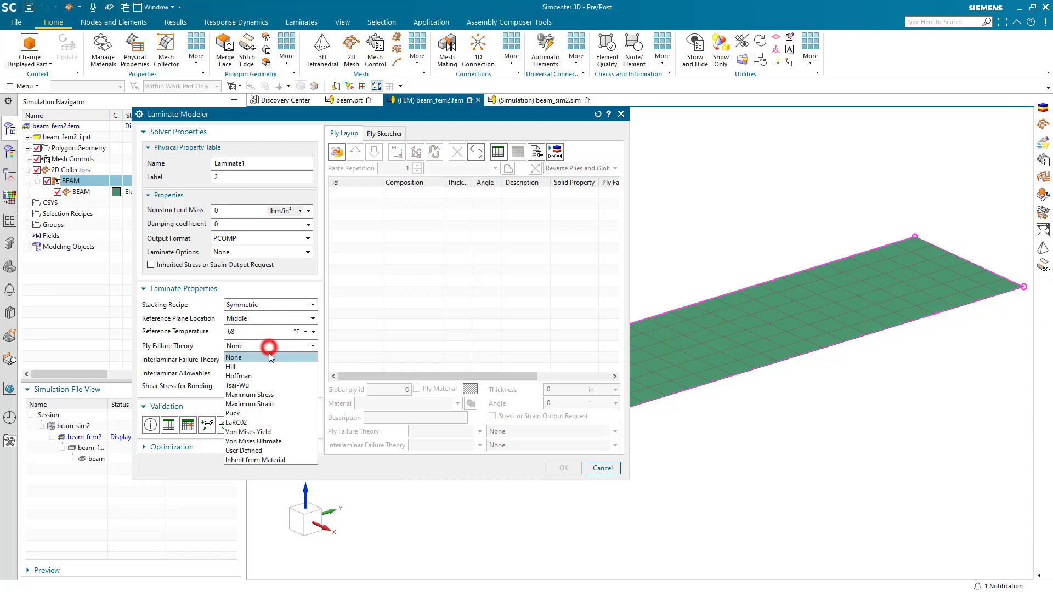
pyautogui.click(269, 385)
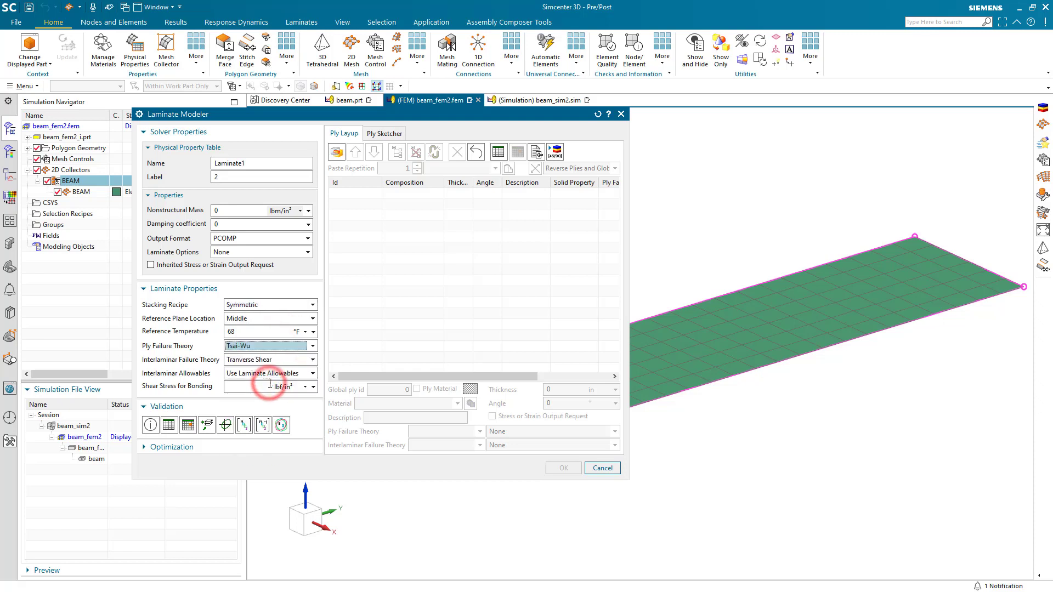
pyautogui.click(266, 388)
pyautogui.write('1000')
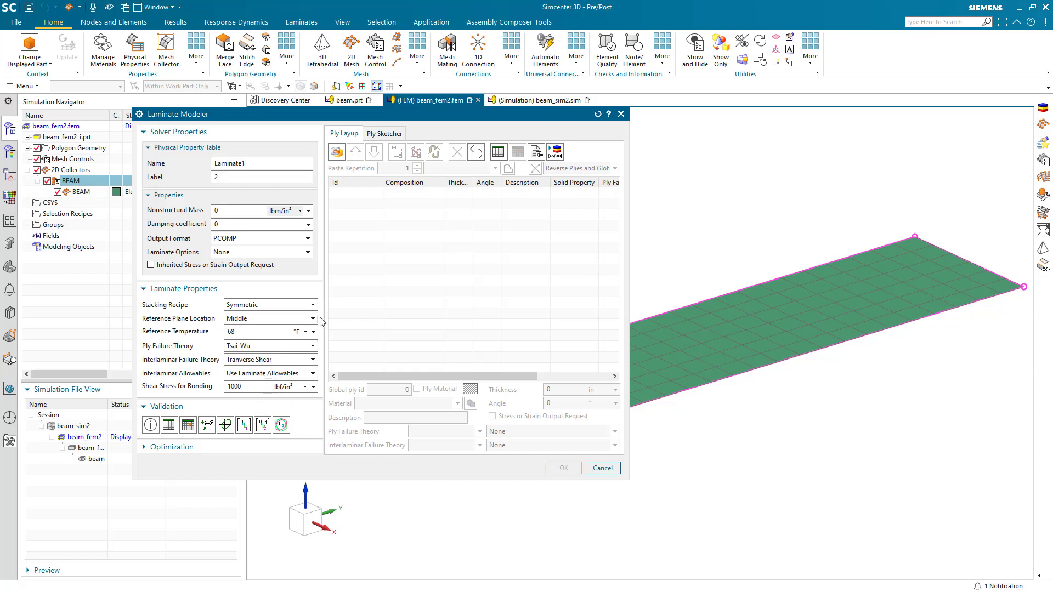
# Add four plies to the laminate's ply layup.
pyautogui.click(337, 152)
pyautogui.click(336, 152)
pyautogui.click(336, 152)
pyautogui.click(337, 152)
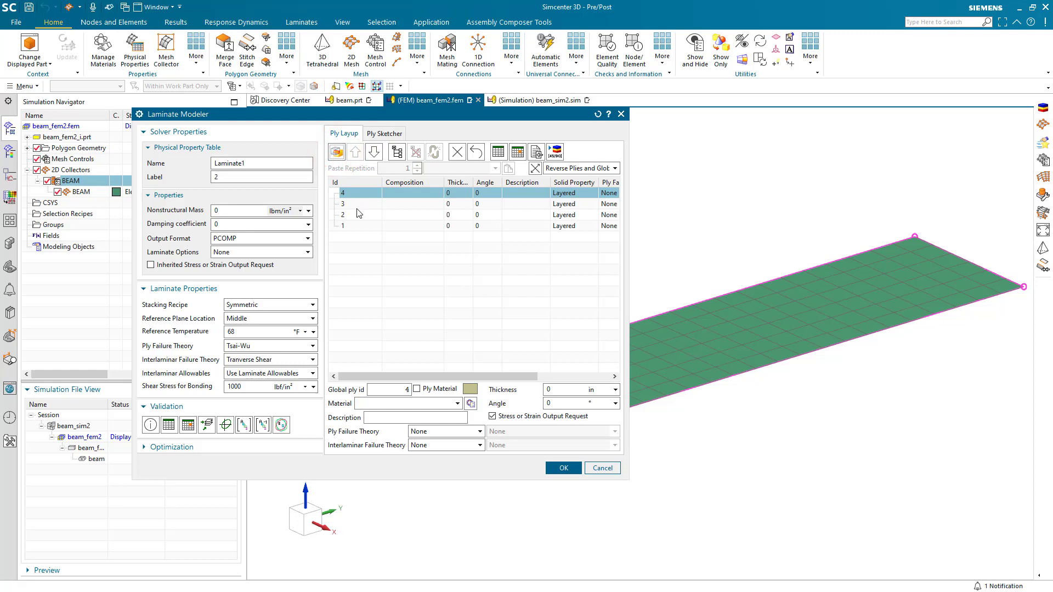
# Assign the Ortho_Sample library material to all four plies.
pyautogui.keyDown('shift'); pyautogui.click(360, 226); pyautogui.keyUp('shift')
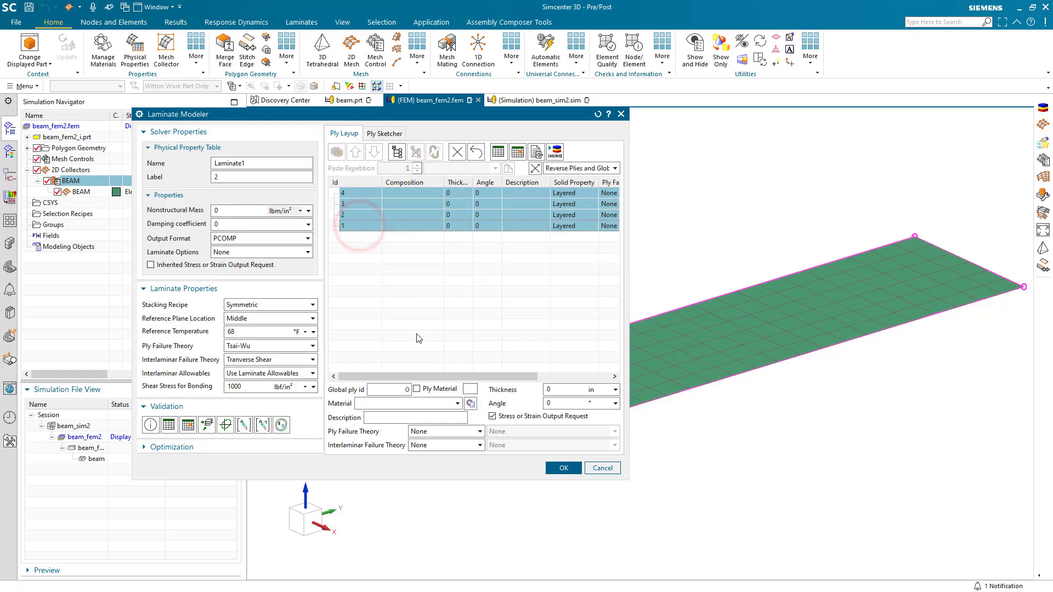
pyautogui.middleClick(469, 406)
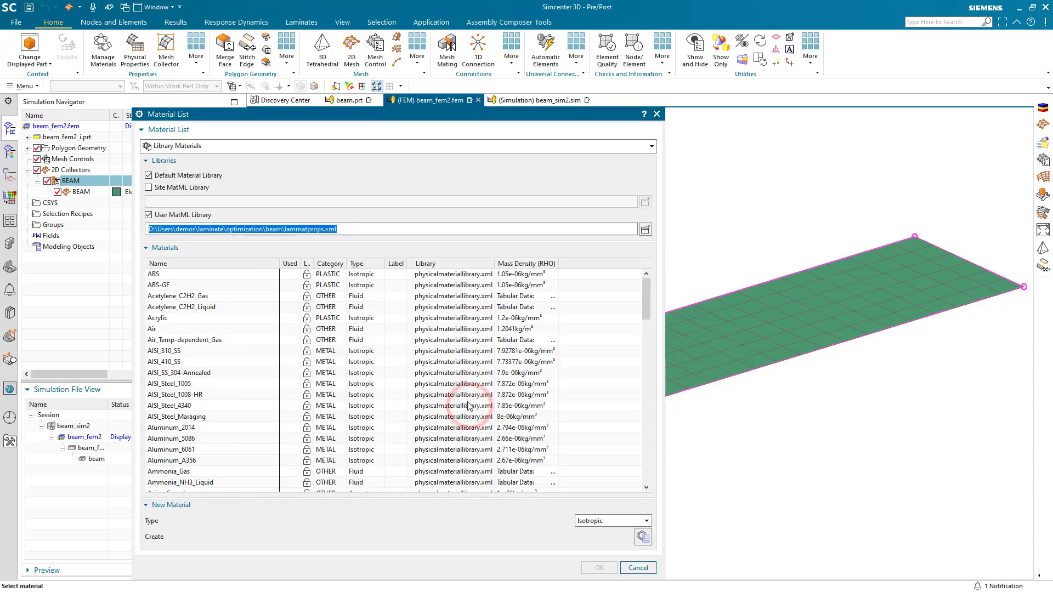
pyautogui.scroll(-2, 465, 410)
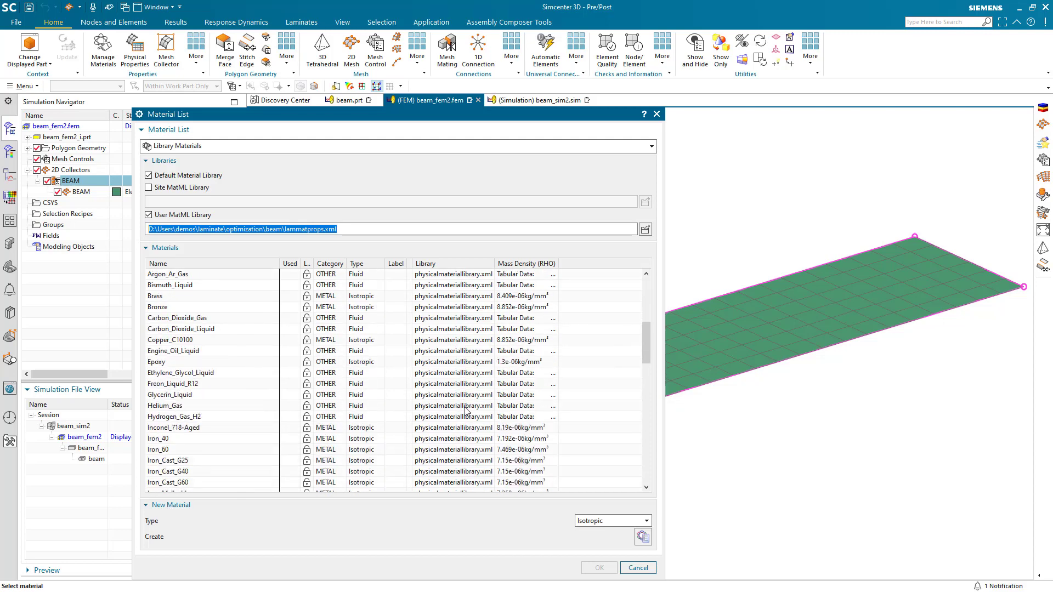
pyautogui.scroll(-7, 465, 410)
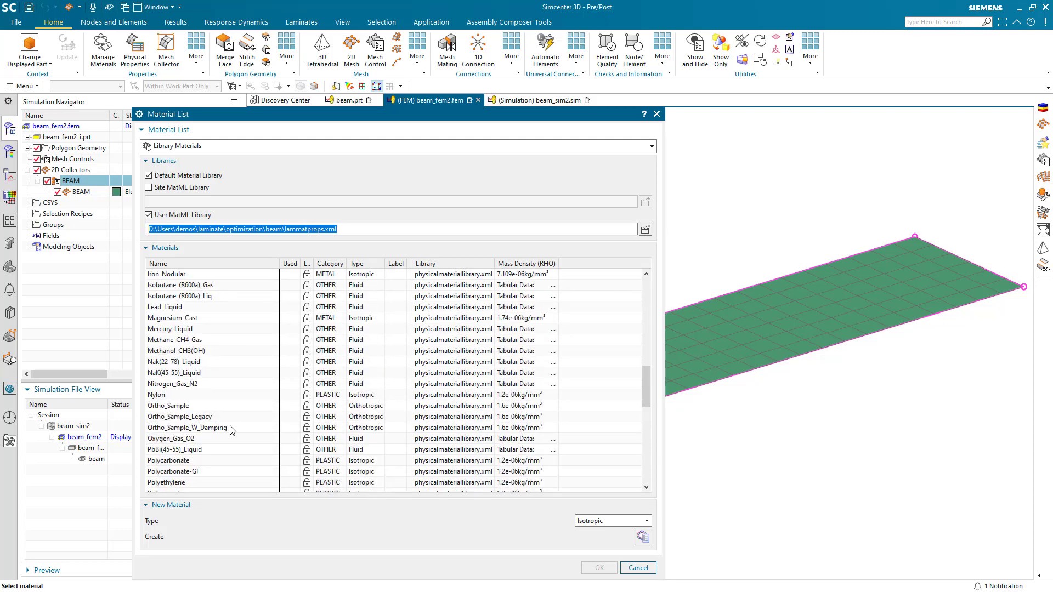
pyautogui.click(210, 406)
pyautogui.click(210, 407)
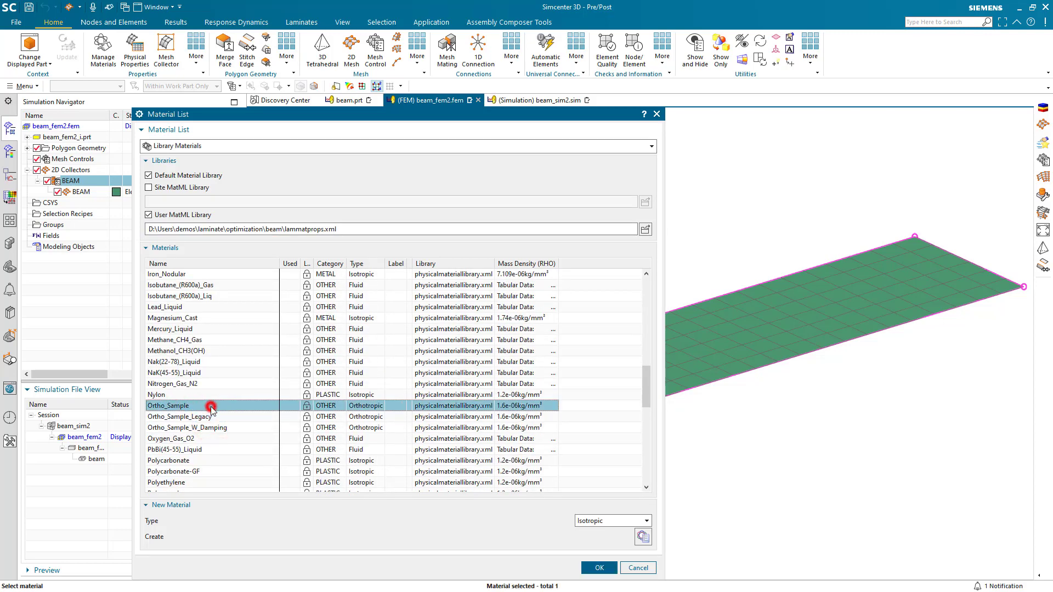
pyautogui.click(599, 568)
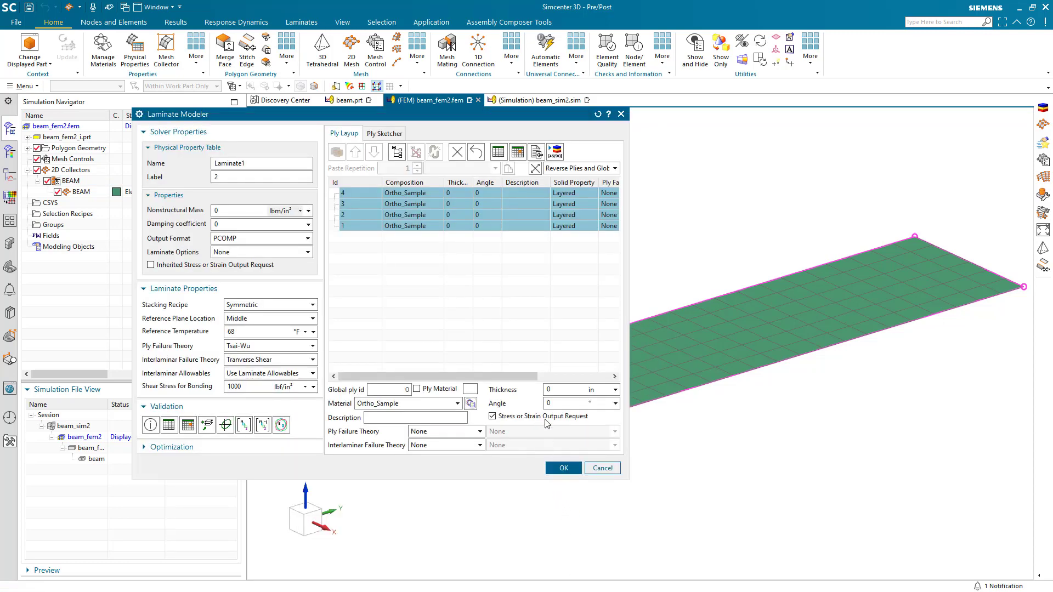
# Set the thickness of all four plies to 0.02 in.
pyautogui.click(559, 393)
pyautogui.write('.02')
pyautogui.press('Tab')
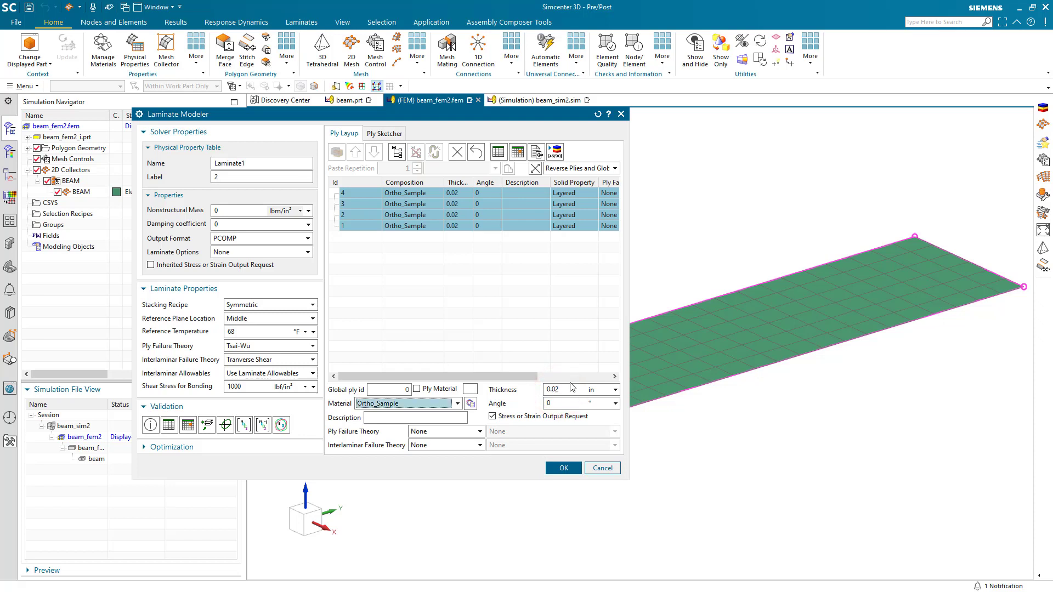
# Set the ply angles to 45° for ply 2, 90° for ply 3 and -45° for ply 4, and check the exploded ply sketch.
pyautogui.click(481, 216)
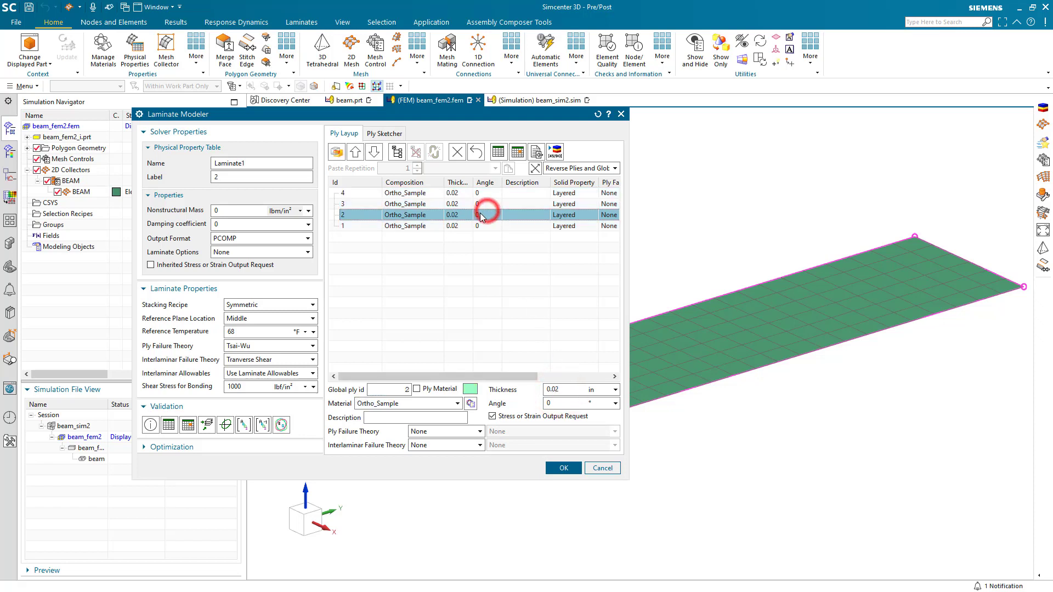
pyautogui.click(480, 216)
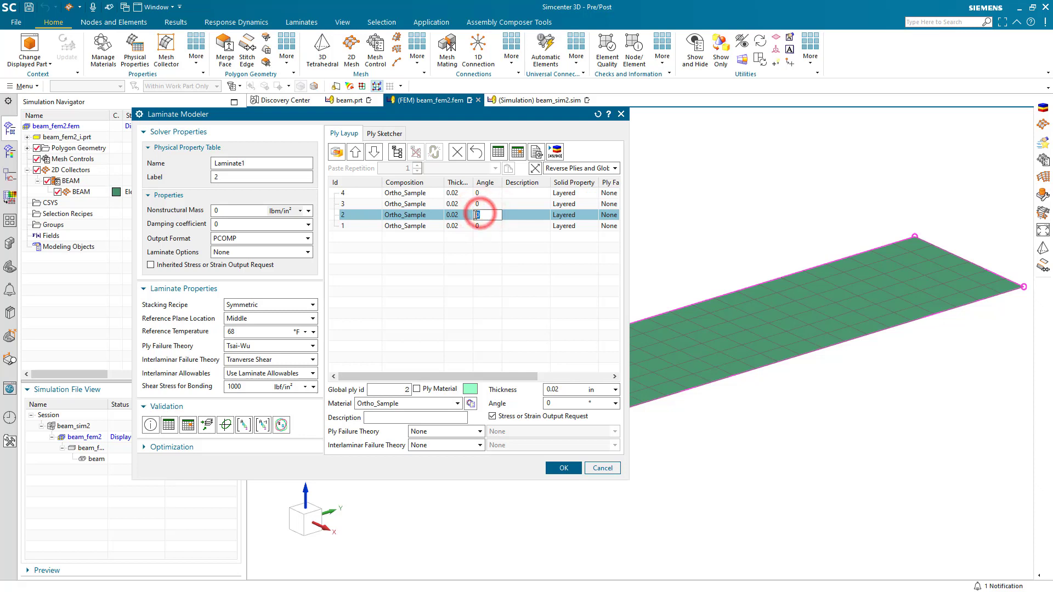
pyautogui.write('45')
pyautogui.click(484, 207)
pyautogui.doubleClick(479, 205)
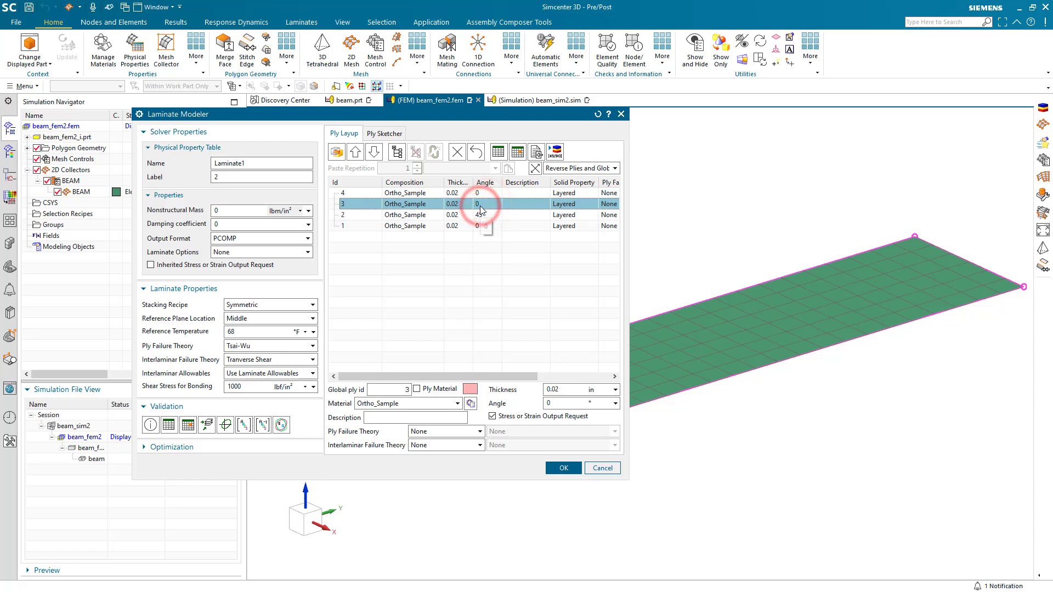
pyautogui.write('90')
pyautogui.click(479, 194)
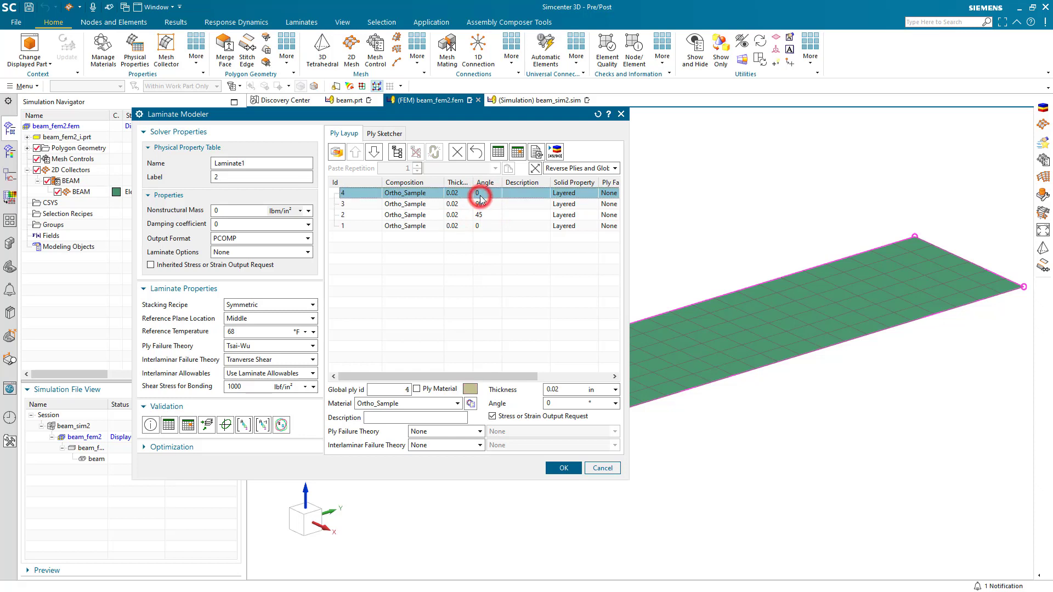
pyautogui.click(480, 195)
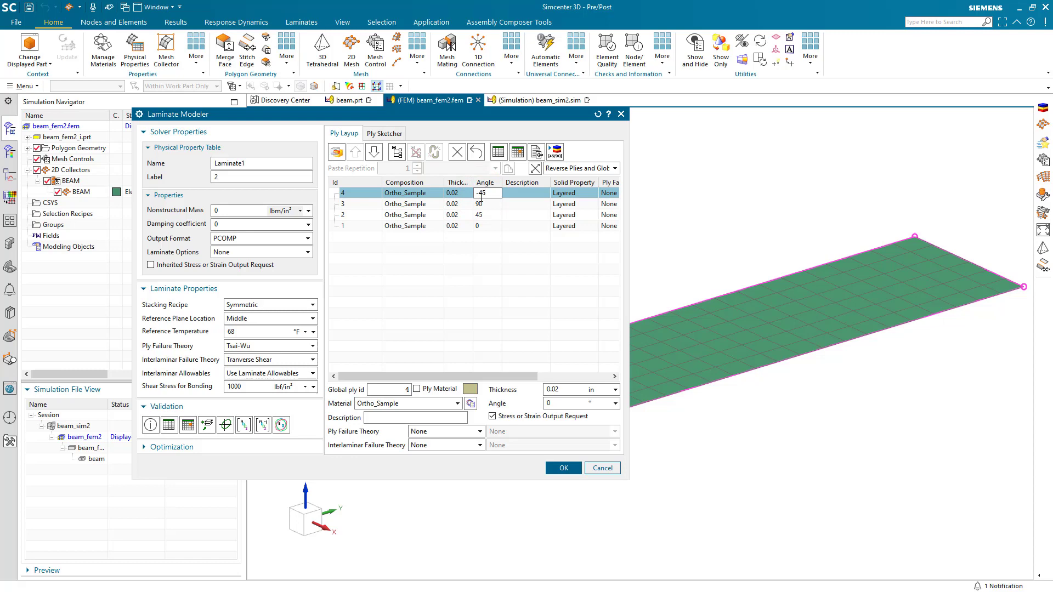
pyautogui.write('-45')
pyautogui.press('Return')
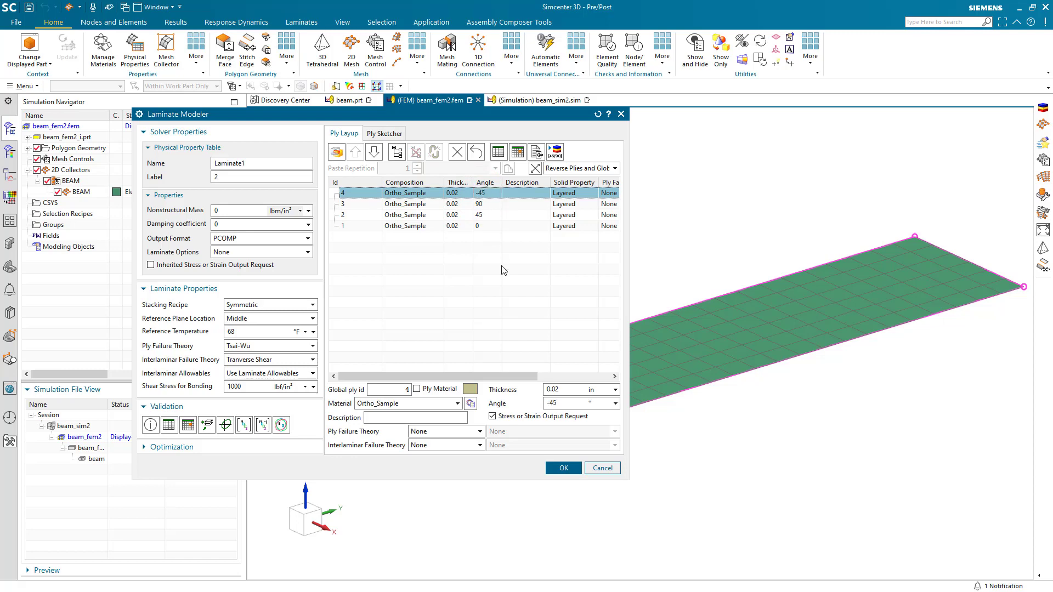
pyautogui.click(384, 134)
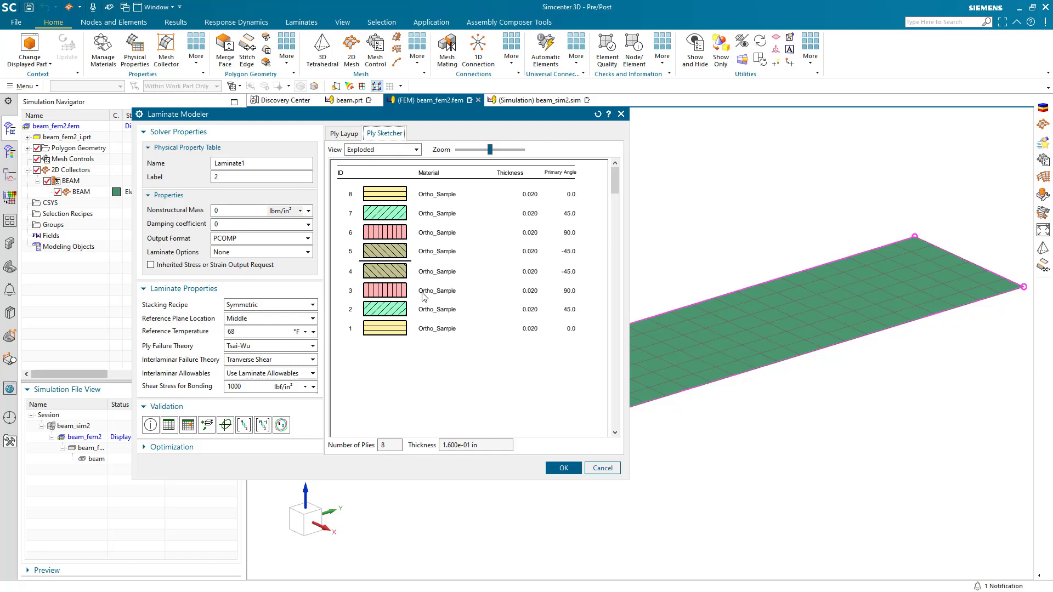
pyautogui.click(343, 133)
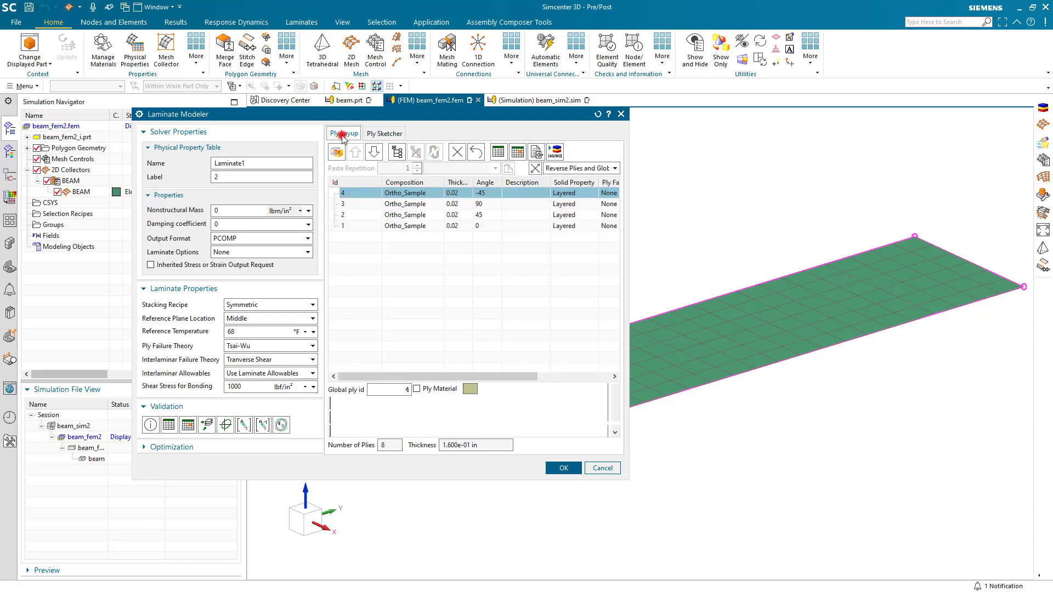
# Enable optimization for the laminate and start a new Ply Thickness design variable for all four plies.
pyautogui.click(182, 446)
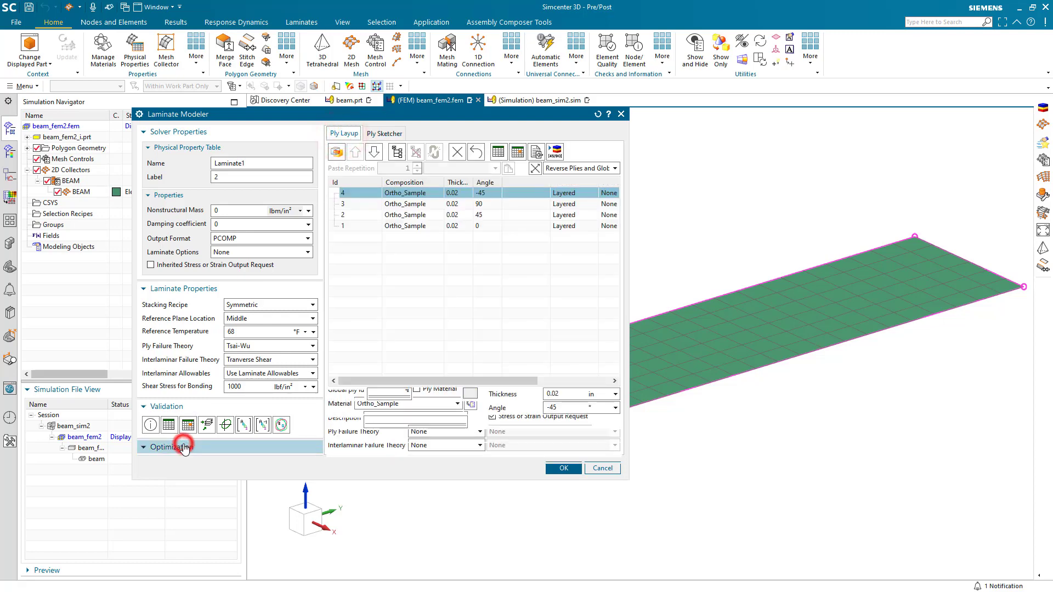
pyautogui.click(156, 464)
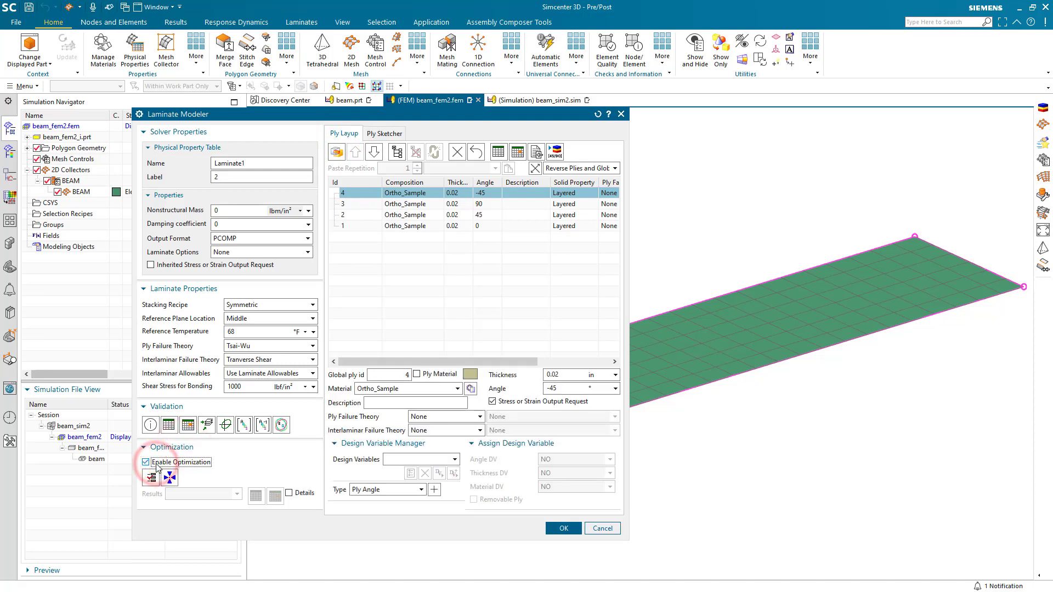
pyautogui.click(404, 491)
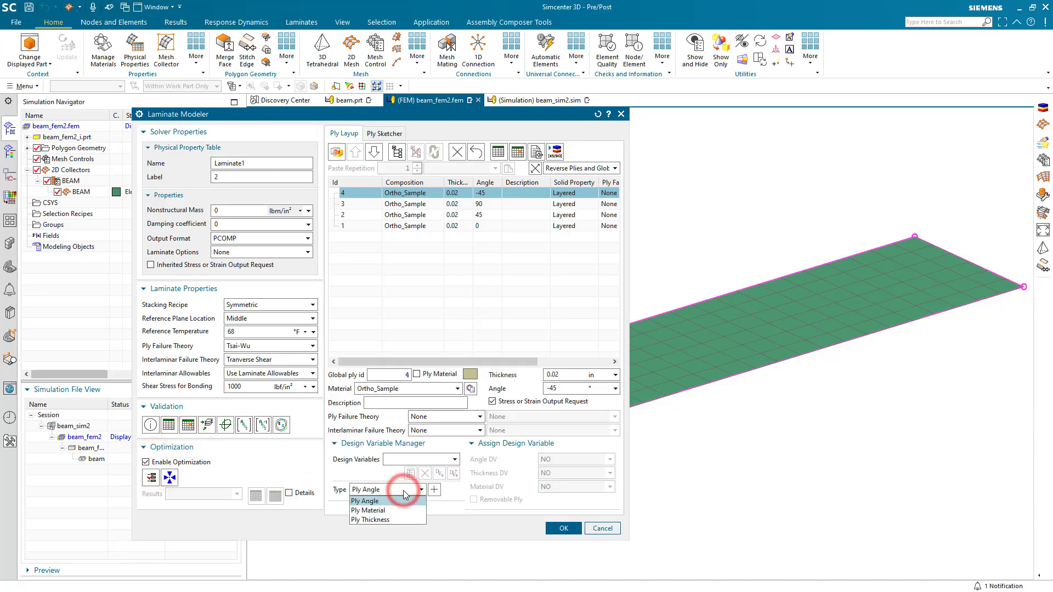
pyautogui.click(397, 519)
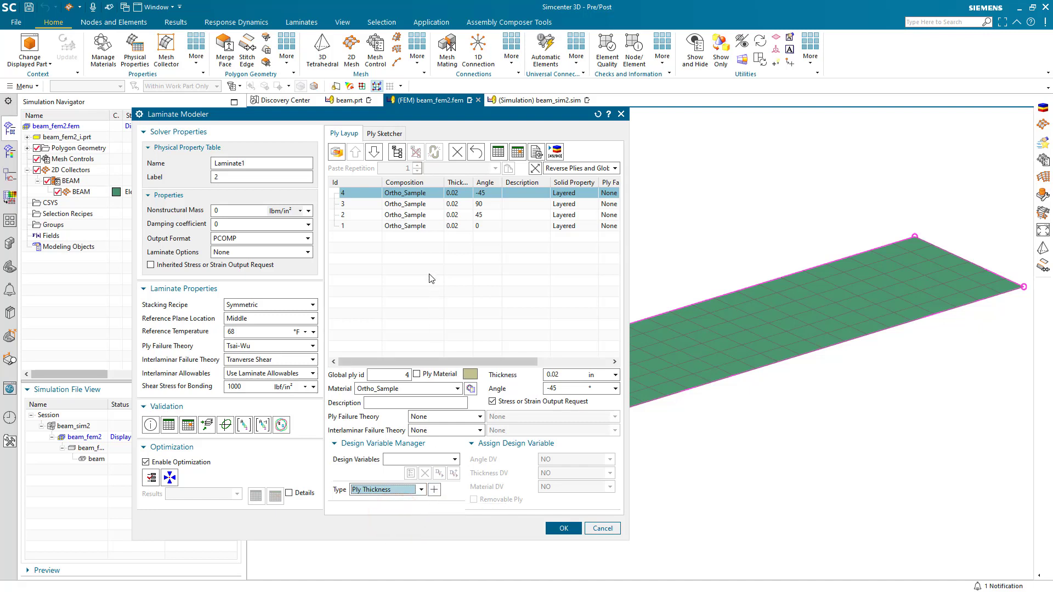
pyautogui.keyDown('shift'); pyautogui.click(413, 226); pyautogui.keyUp('shift')
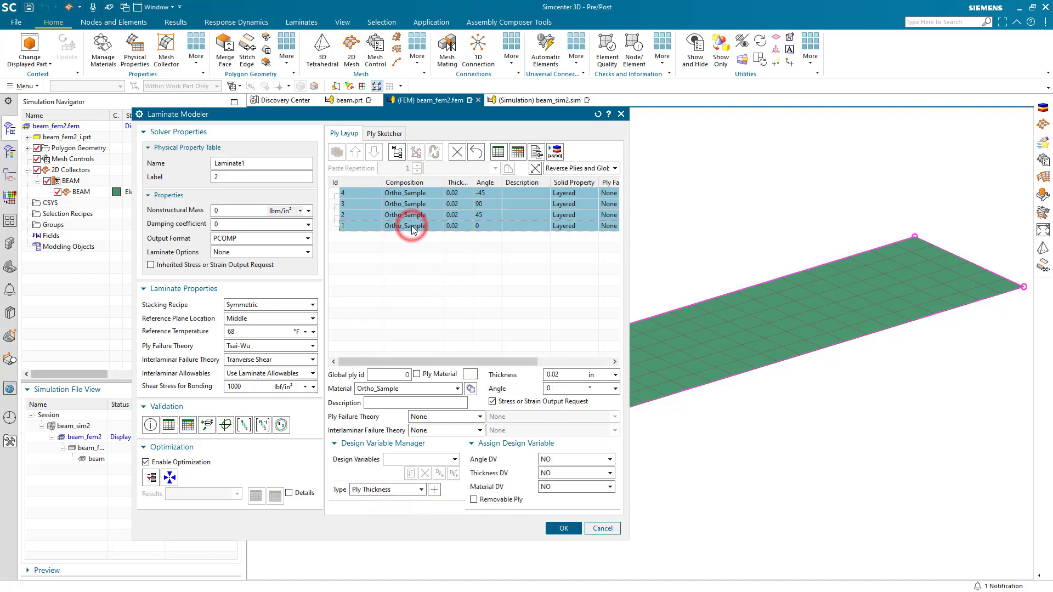
pyautogui.click(434, 490)
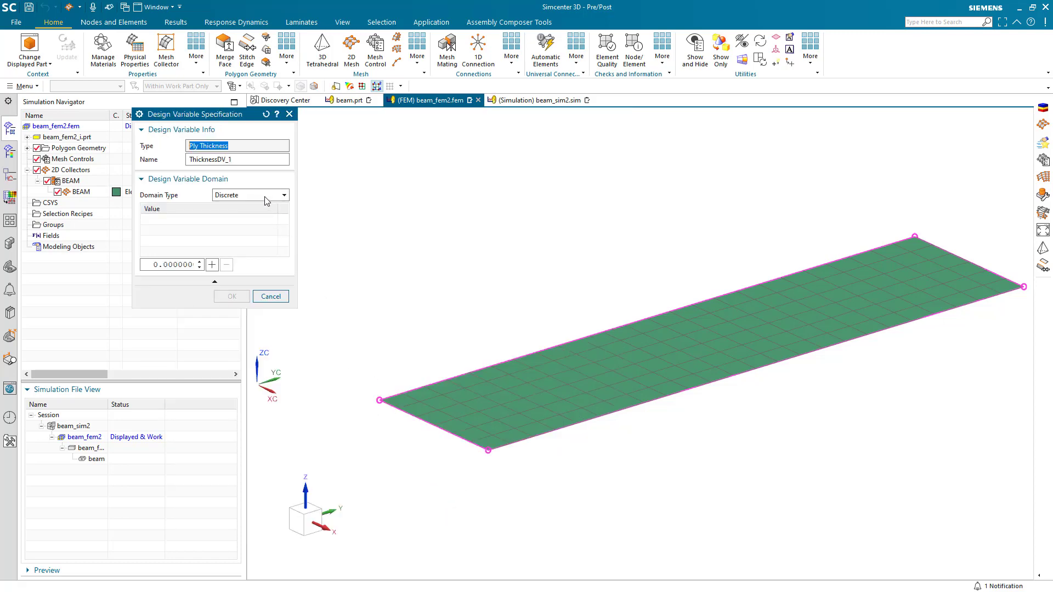
# Define the design variable's discrete domain with the values 0.005, 0.010, 0.015 and 0.020.
pyautogui.click(173, 266)
pyautogui.click(212, 266)
pyautogui.click(176, 265)
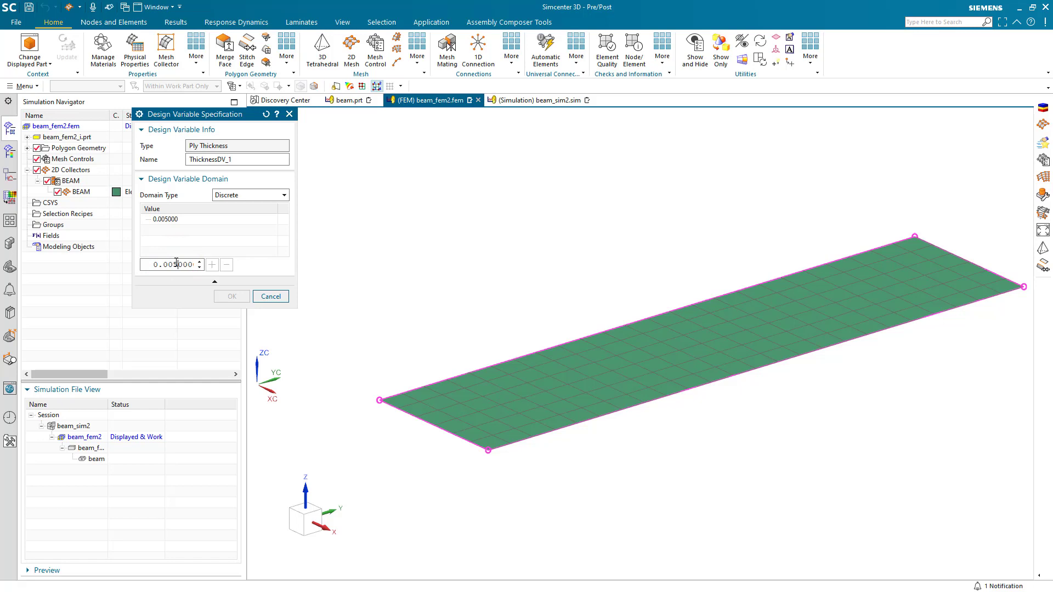
pyautogui.click(212, 266)
pyautogui.click(177, 264)
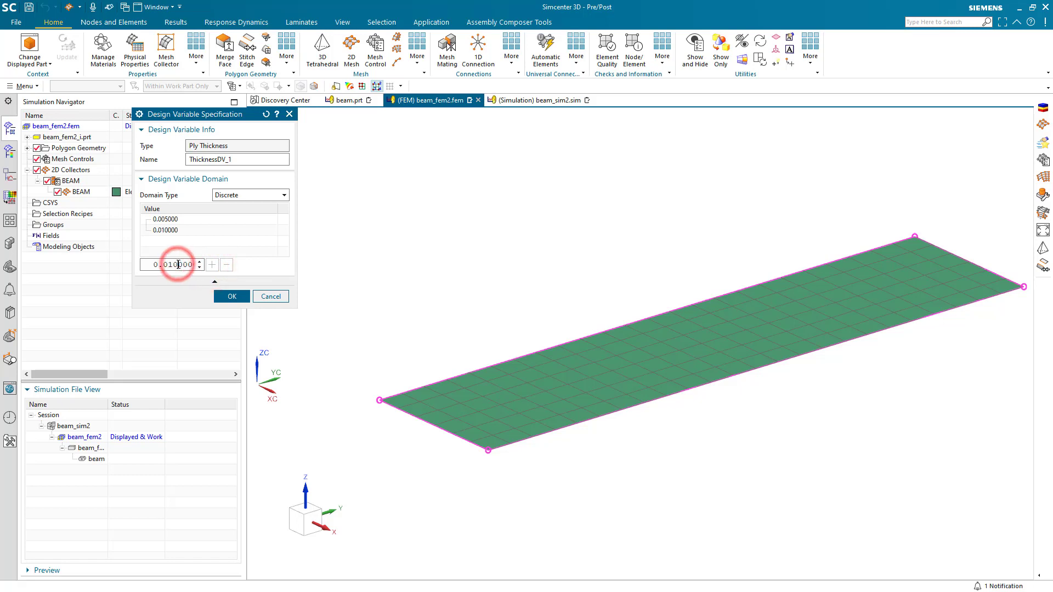
pyautogui.press('Return')
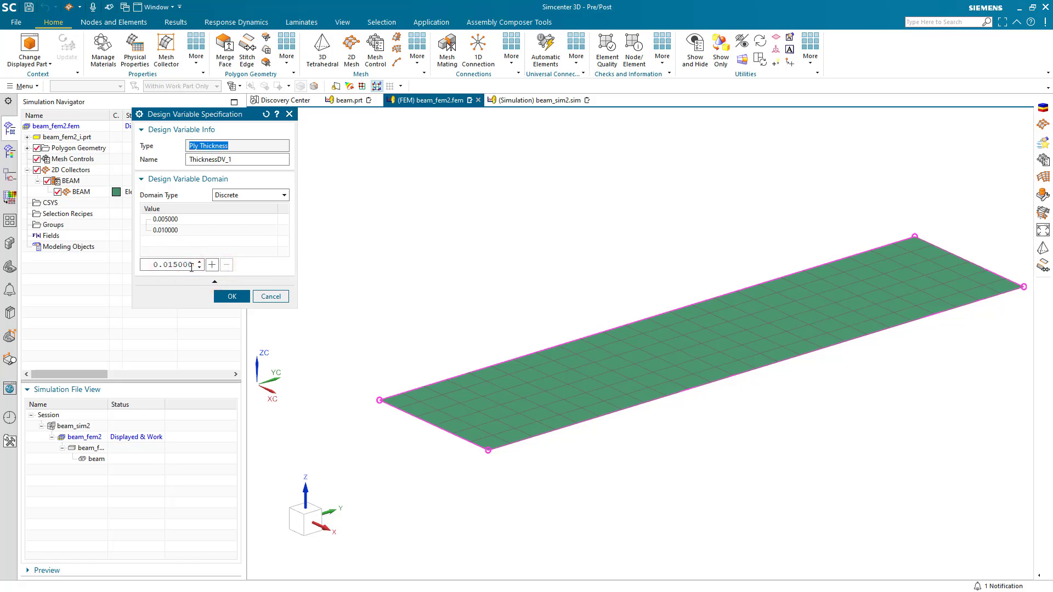
pyautogui.click(212, 266)
pyautogui.click(178, 264)
pyautogui.write('2')
pyautogui.press('Return')
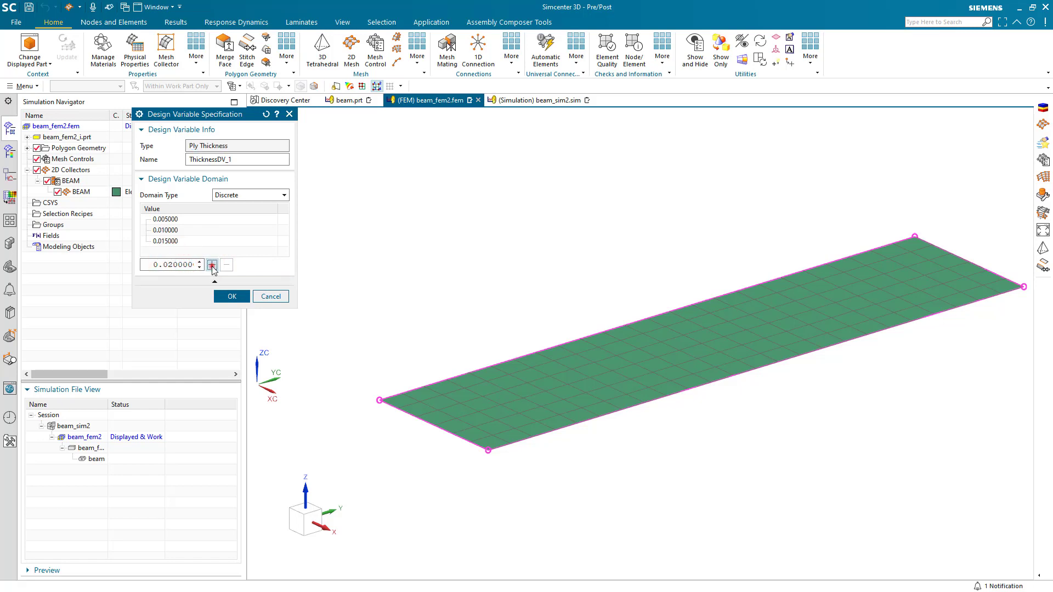
pyautogui.click(212, 265)
pyautogui.click(232, 296)
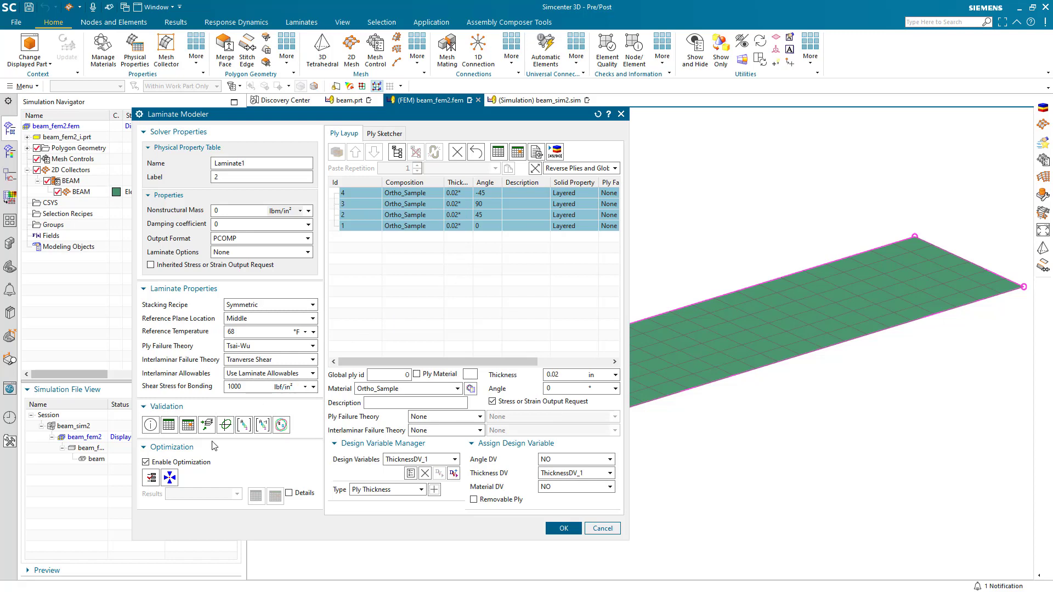
# Add a Total Mass objective with the Minimization rule to the laminate optimizer configuration.
pyautogui.click(151, 478)
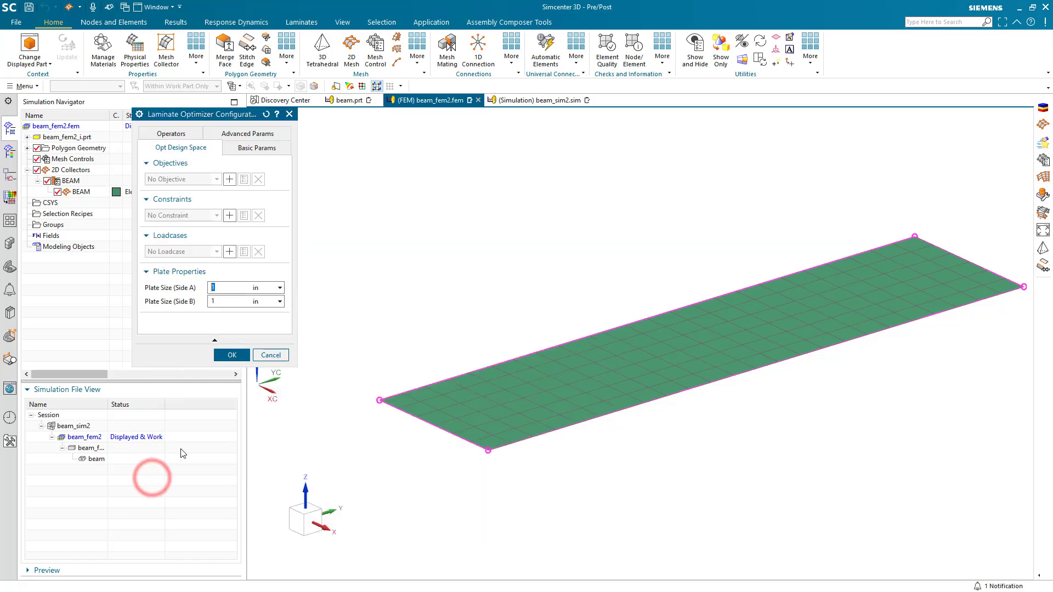
pyautogui.click(233, 180)
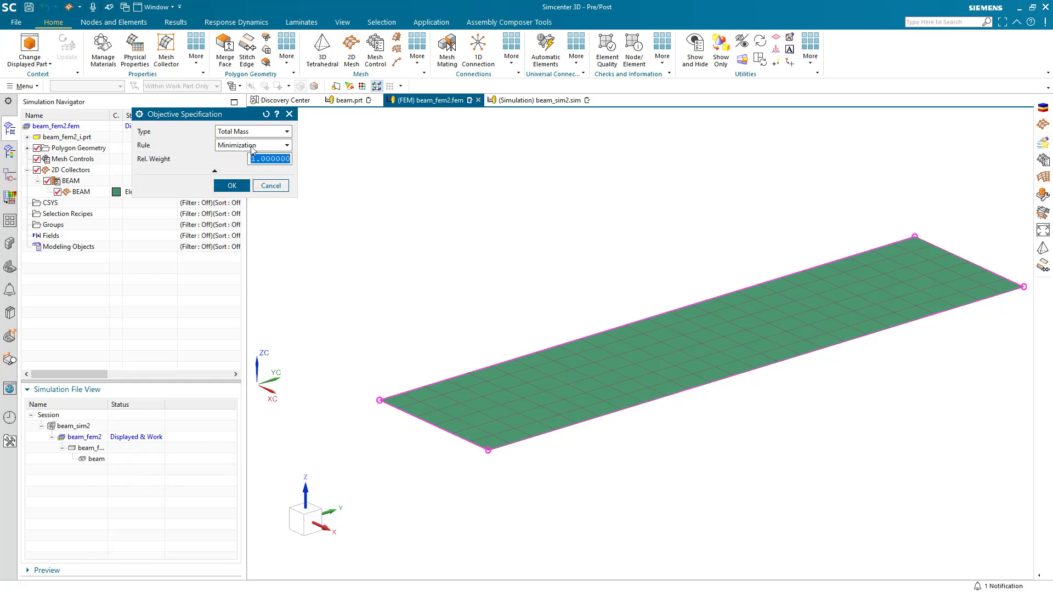
pyautogui.click(247, 132)
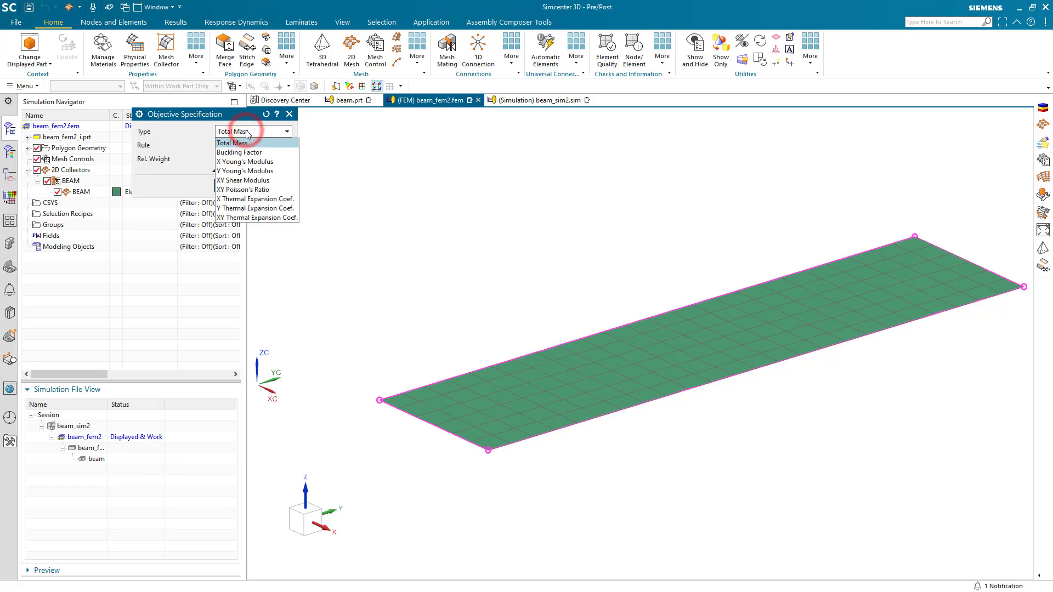
pyautogui.click(246, 132)
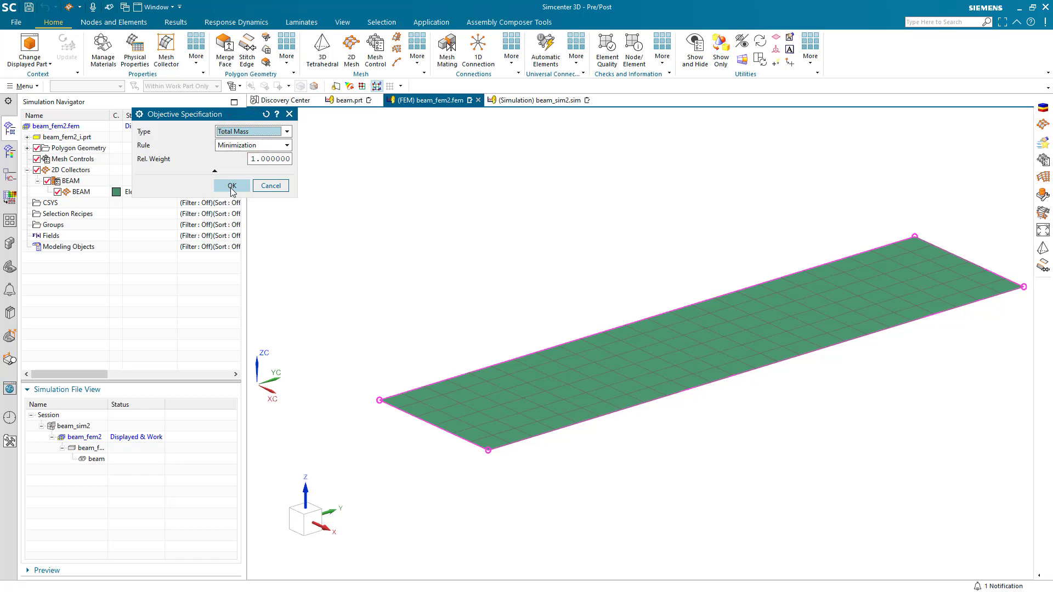
pyautogui.click(231, 186)
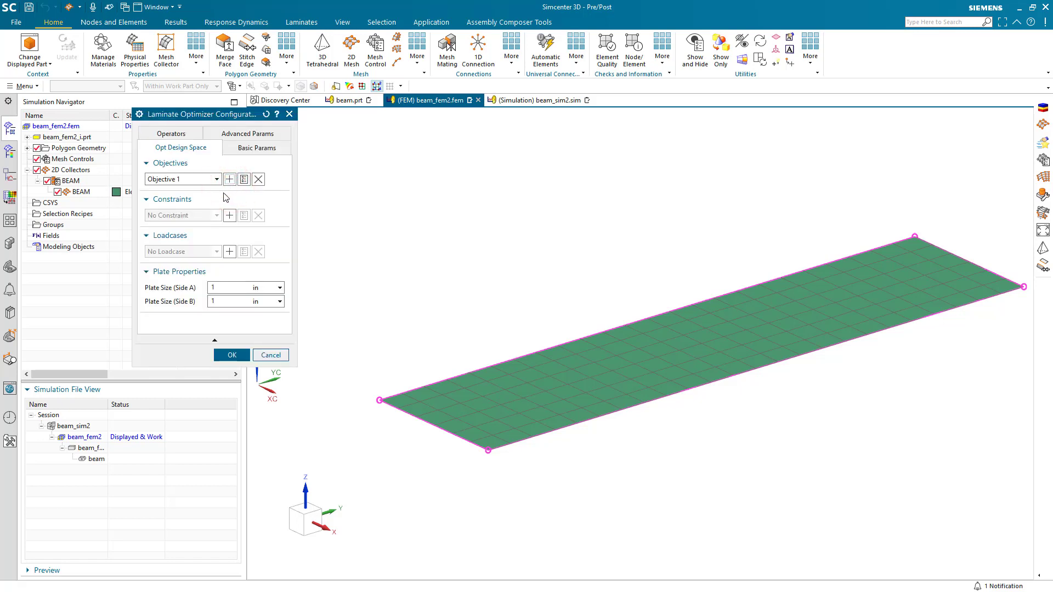
# Add a Ply Failure Index constraint with the Less or Equal to Limit rule and a limit of 1.
pyautogui.click(229, 215)
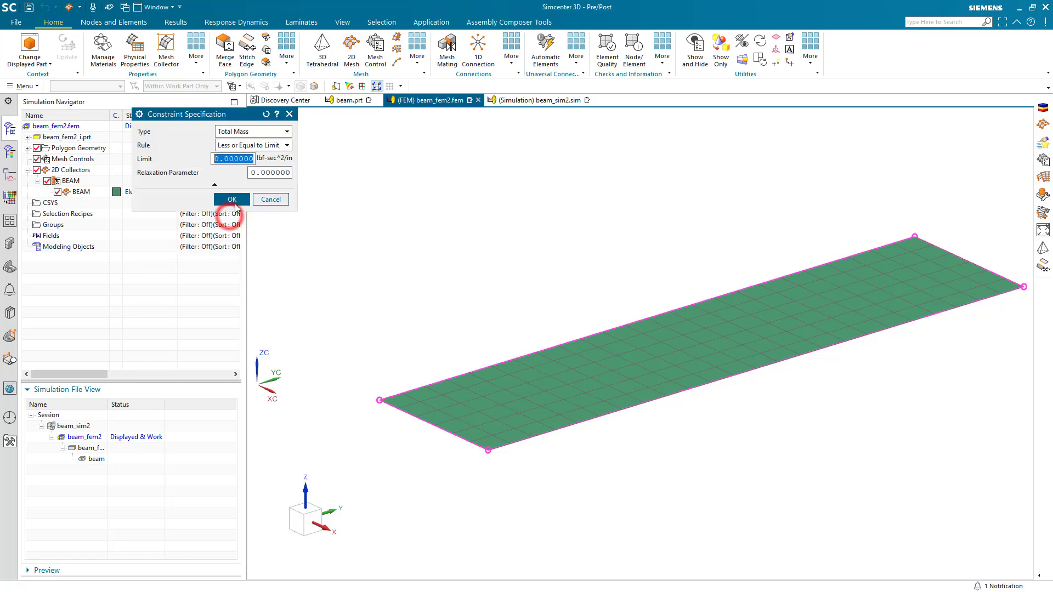
pyautogui.click(262, 131)
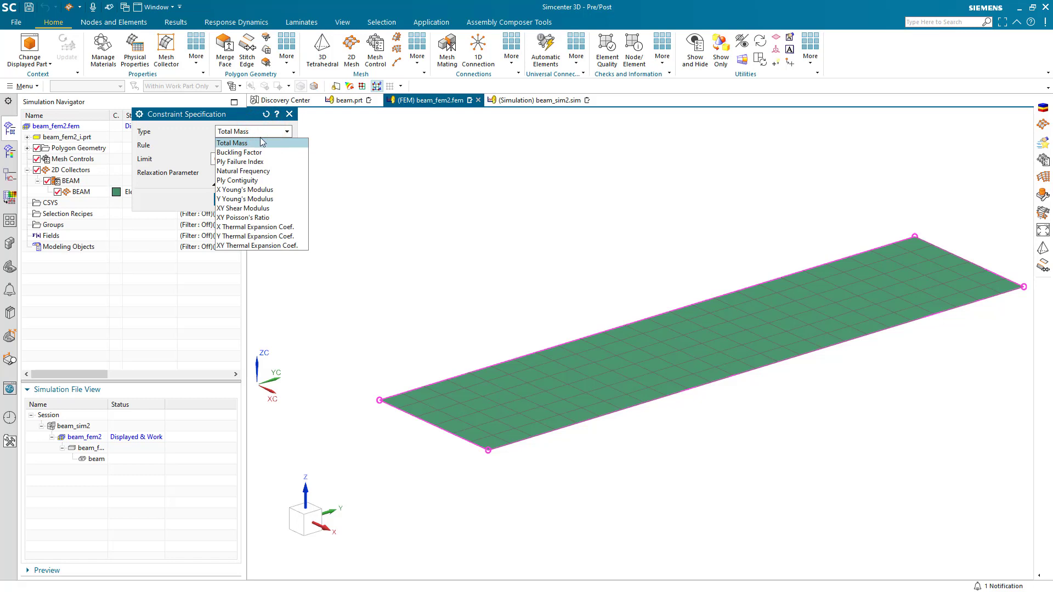
pyautogui.click(257, 162)
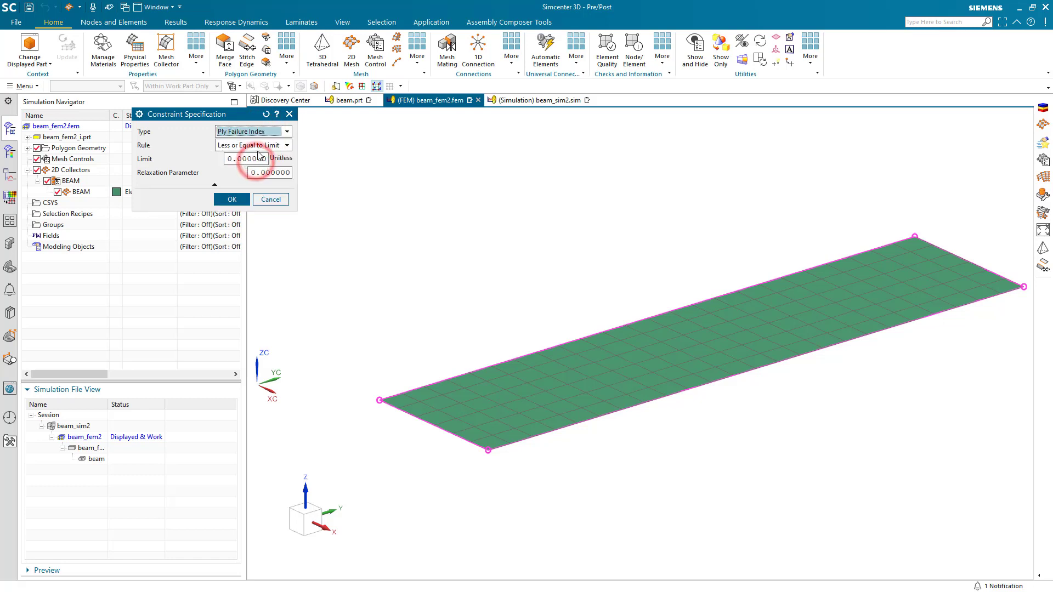
pyautogui.click(261, 145)
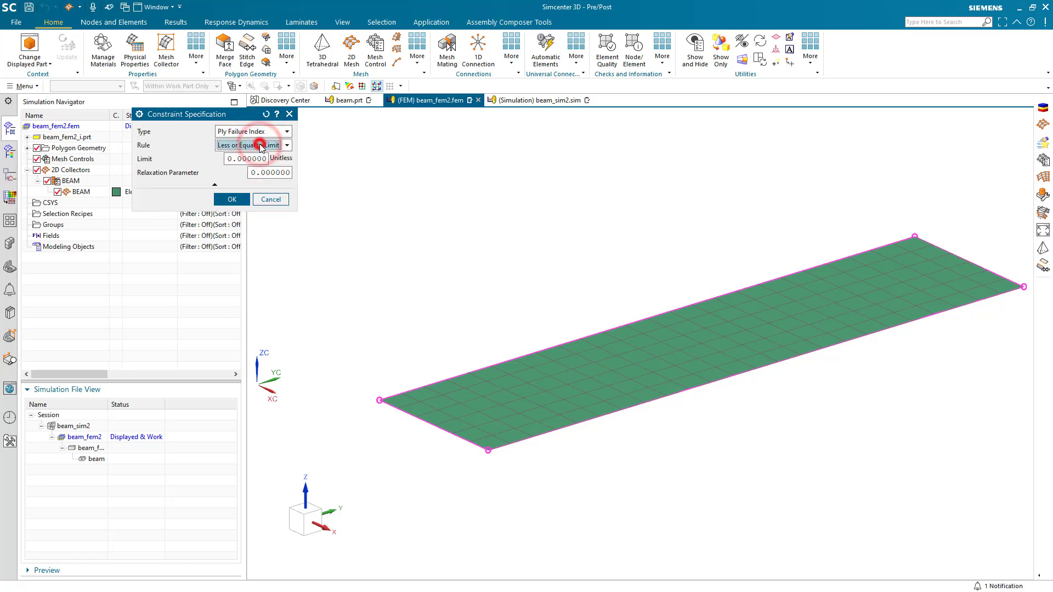
pyautogui.click(241, 157)
pyautogui.write('1')
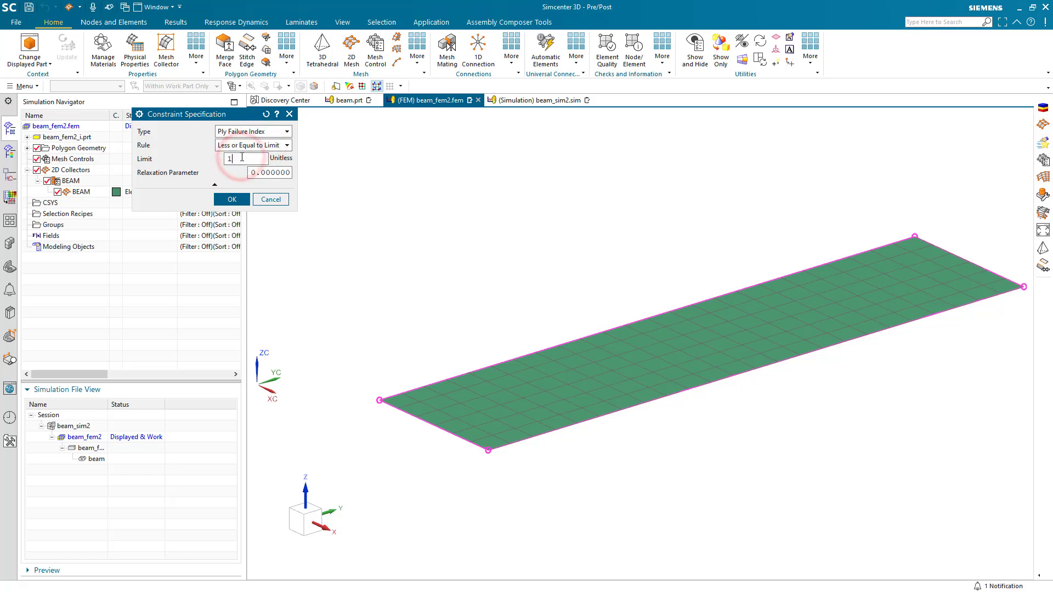
pyautogui.click(237, 198)
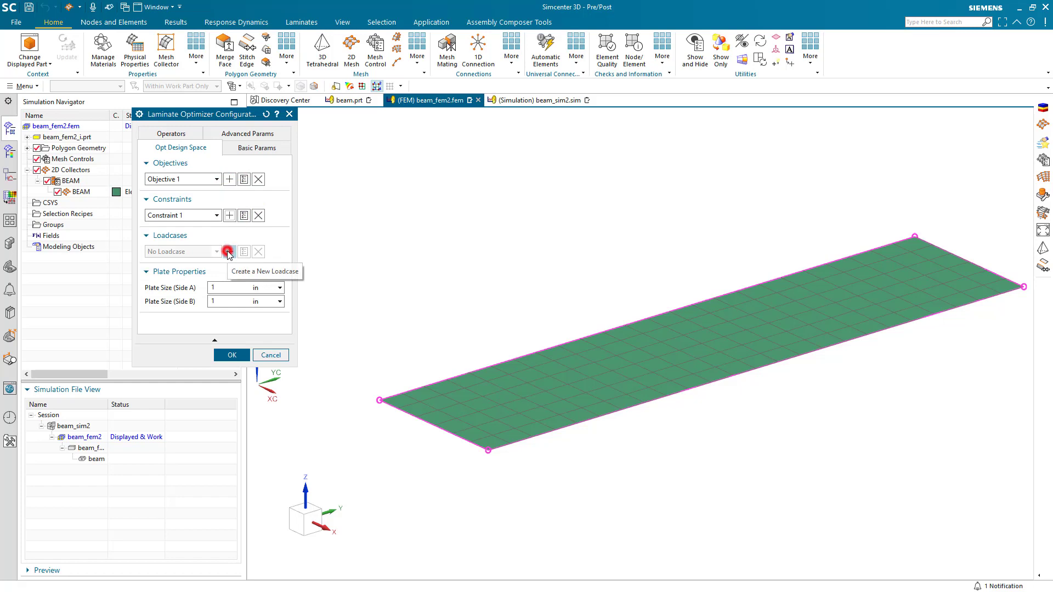
# Create a loadcase with an X in-plane force of 1e5 lbf/in and accept the optimizer configuration.
pyautogui.click(229, 252)
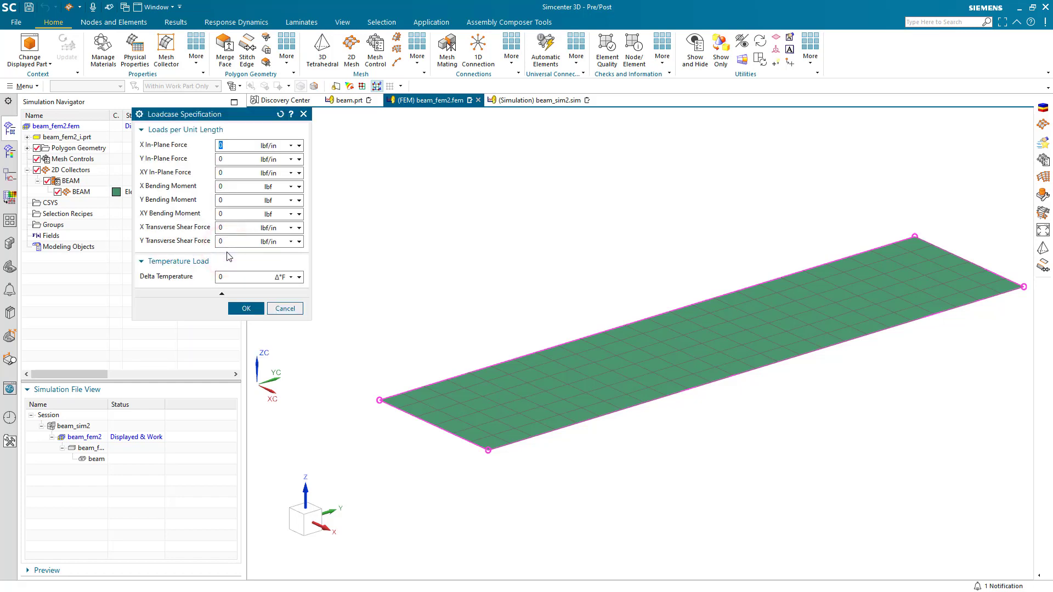
pyautogui.write('1e5')
pyautogui.click(246, 308)
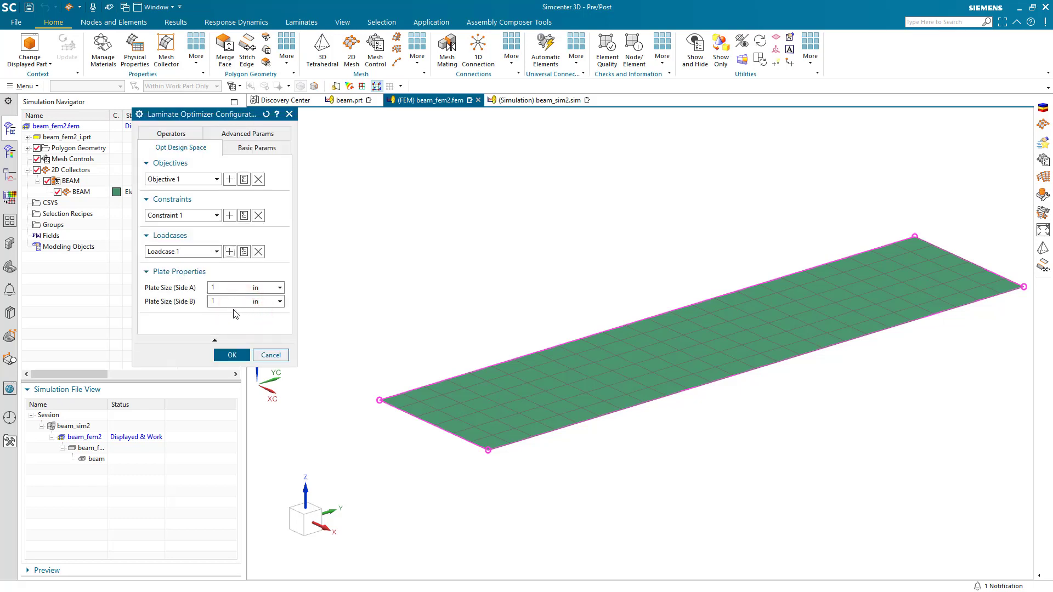
pyautogui.click(231, 355)
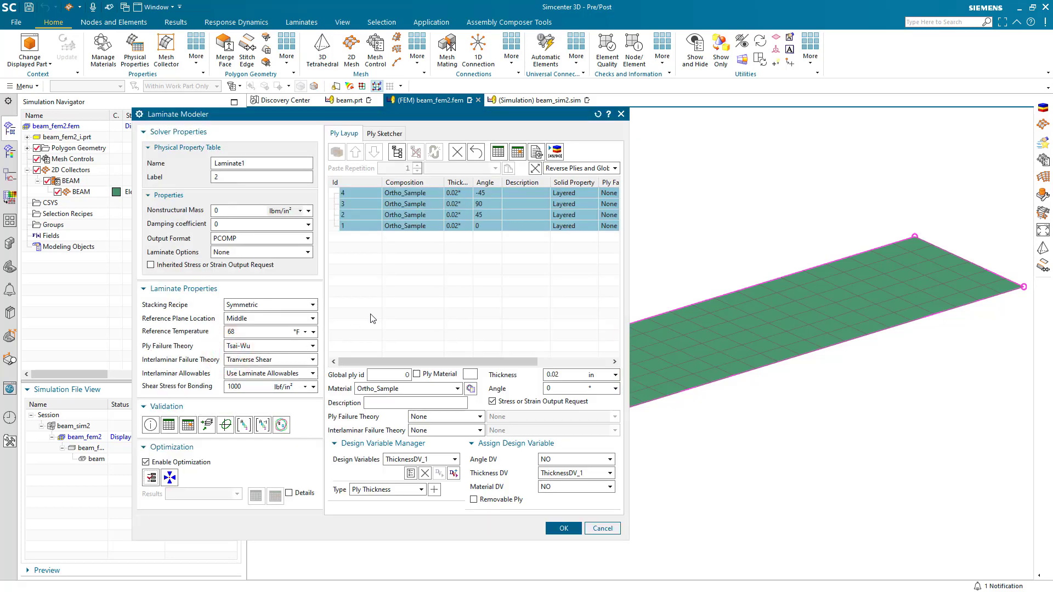
# Run the laminate optimization and open its results summary in a spreadsheet.
pyautogui.click(171, 479)
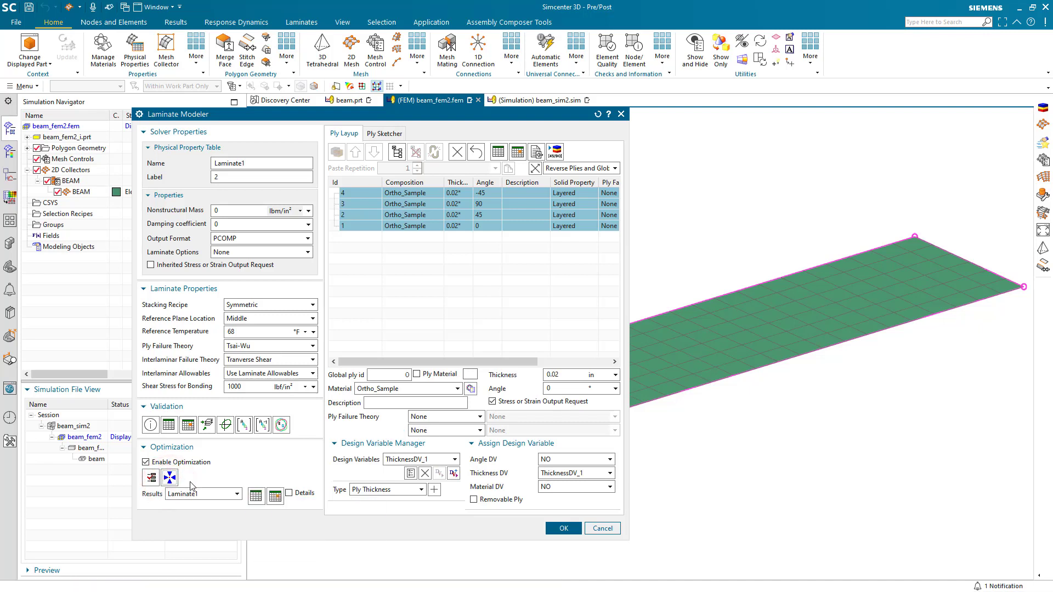
pyautogui.click(255, 496)
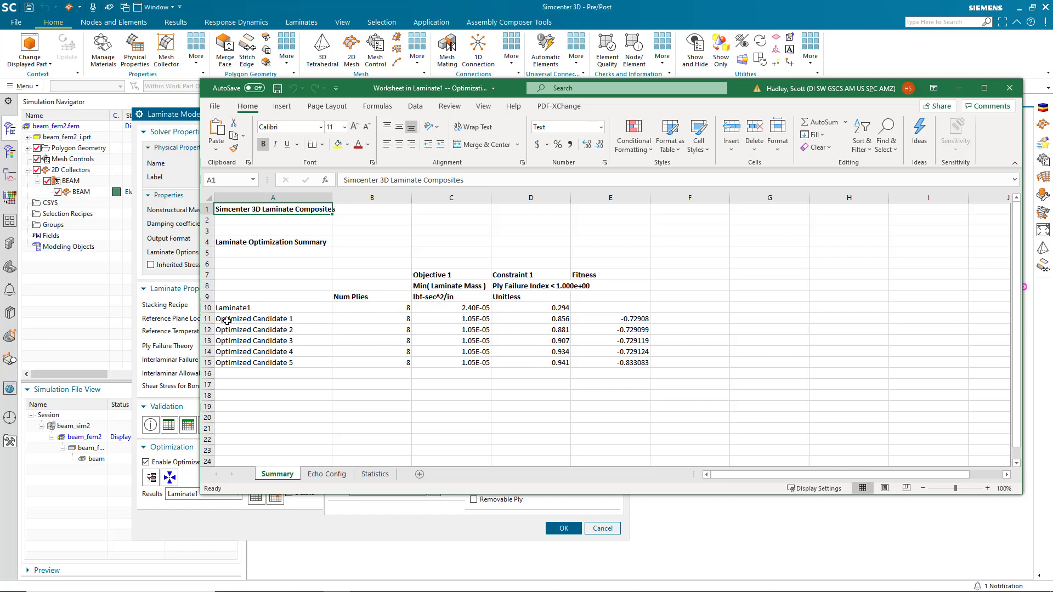
# Inspect Optimized Candidate 1 in the summary spreadsheet, close it, and examine the Opt1 result's ply layup and exploded ply sketch.
pyautogui.click(208, 318)
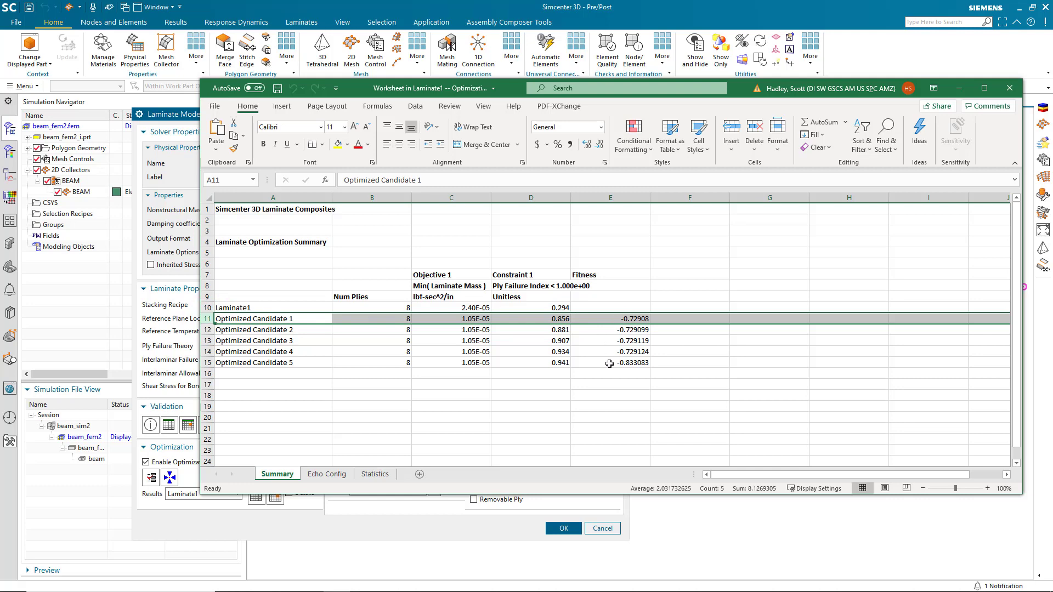
pyautogui.click(1011, 89)
pyautogui.click(230, 496)
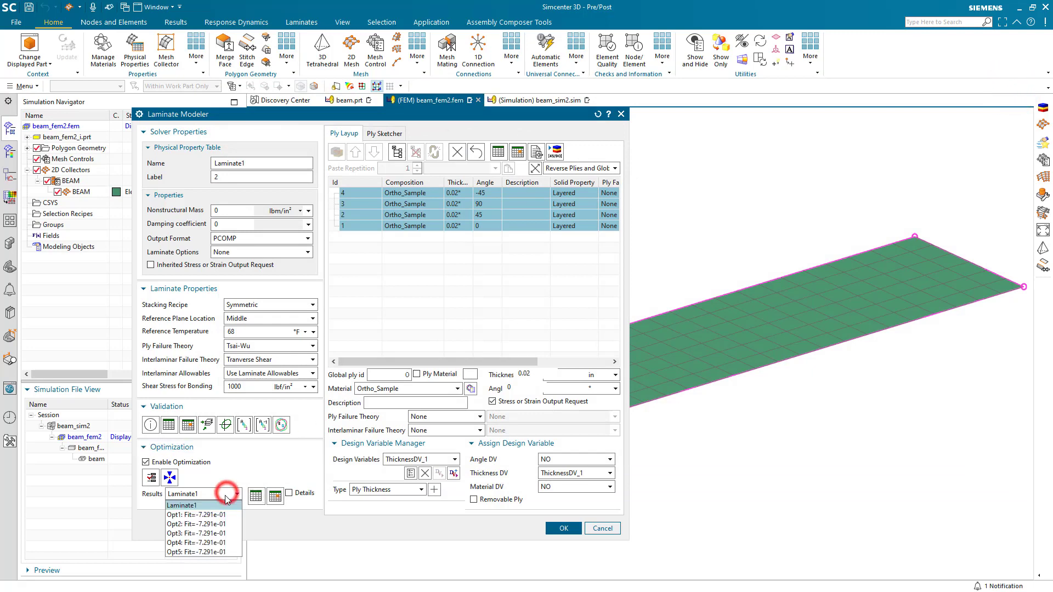
pyautogui.click(216, 512)
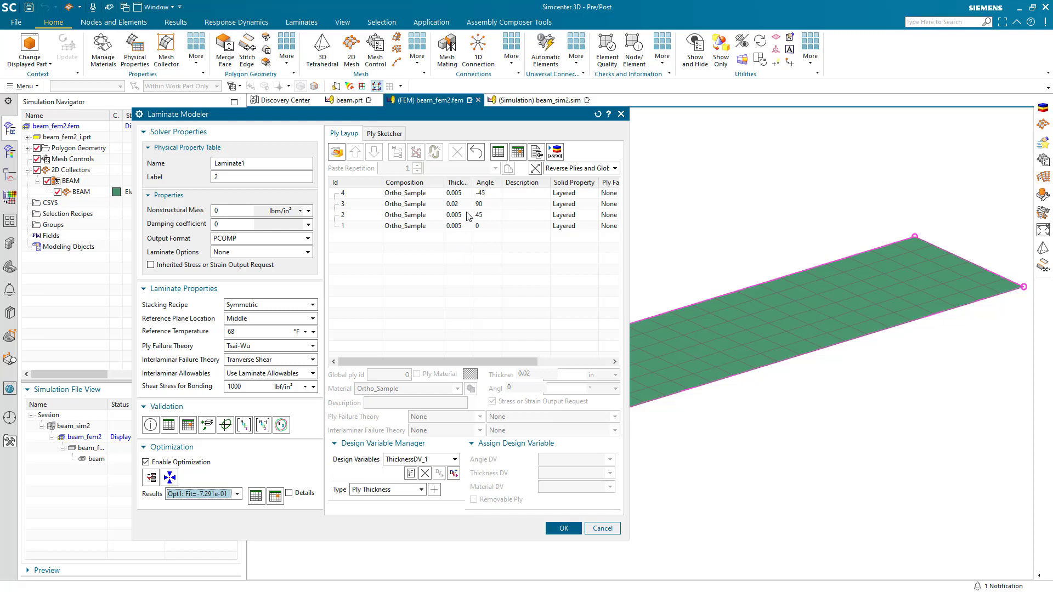
pyautogui.click(397, 133)
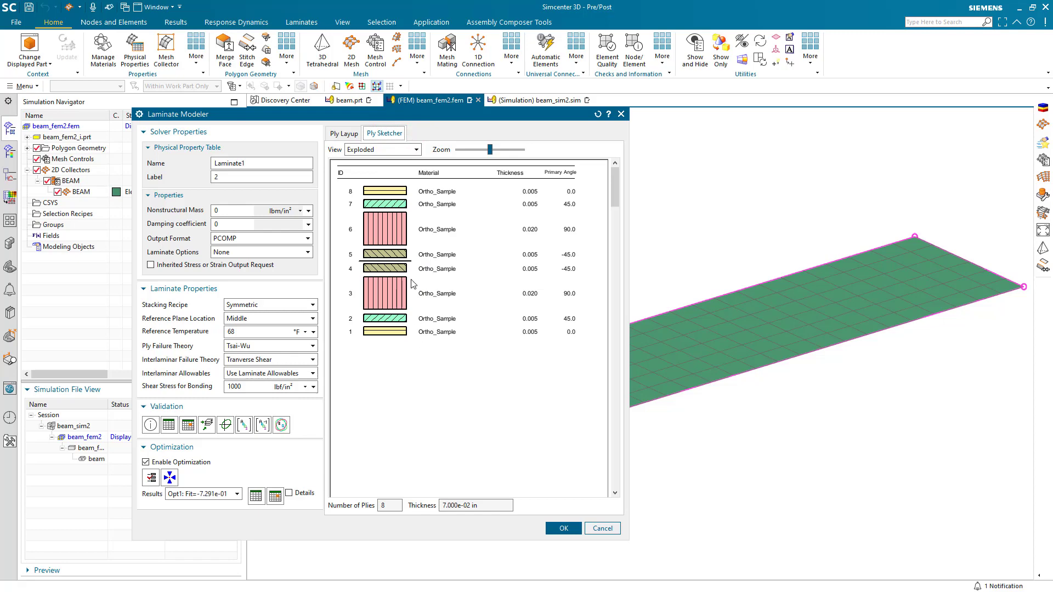
pyautogui.click(344, 133)
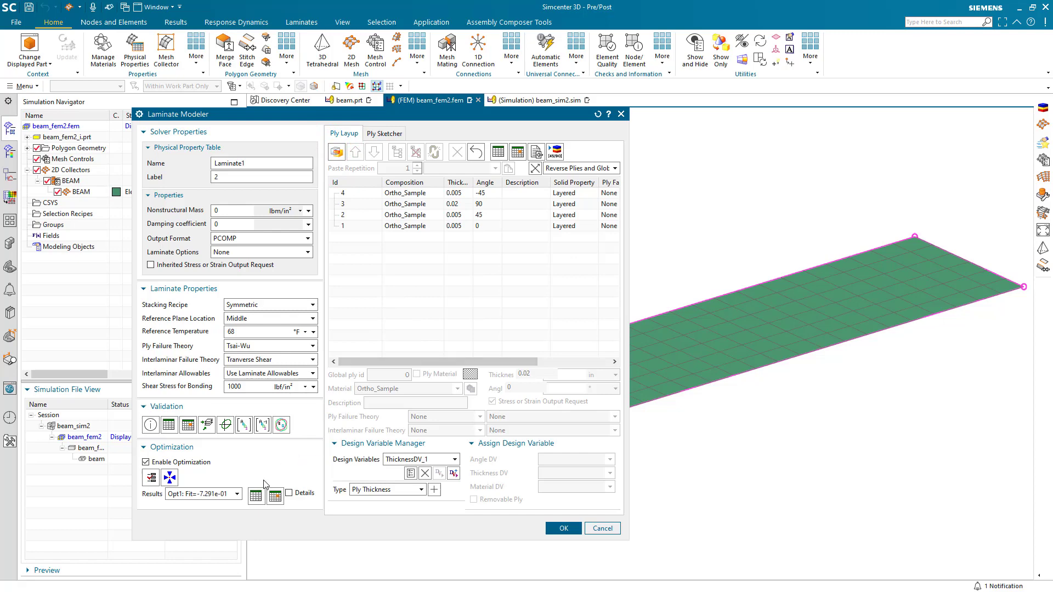
# Restore the original Laminate1 layup as the active result and accept the laminate definition.
pyautogui.click(237, 494)
pyautogui.click(225, 506)
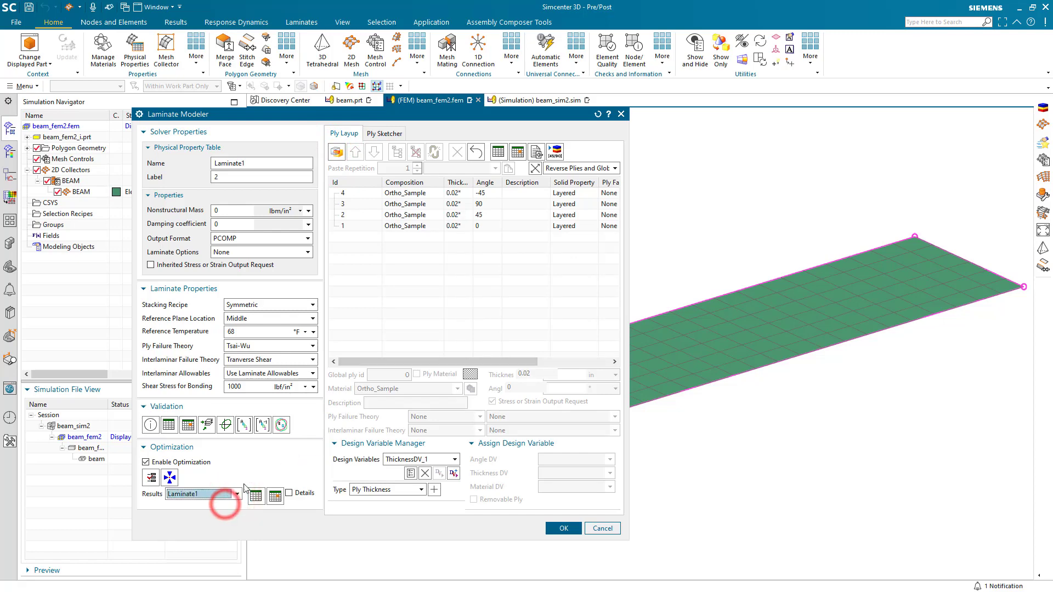
pyautogui.click(564, 528)
pyautogui.click(259, 224)
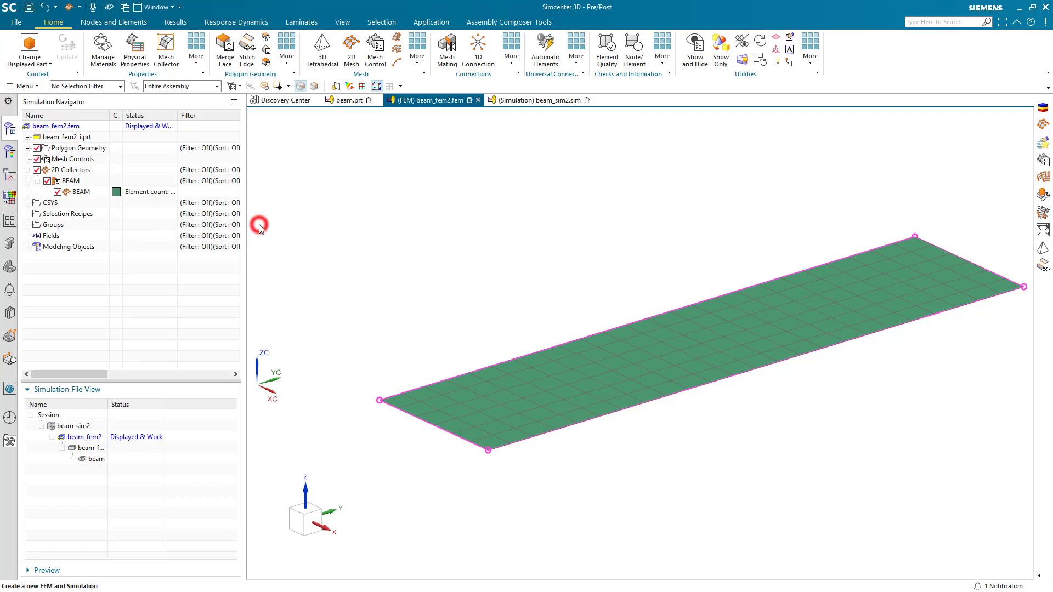
# Switch to the beam_sim2 simulation and create a Simcenter Nastran solution named 200 of type SOL 200 Design Optimization.
pyautogui.doubleClick(77, 427)
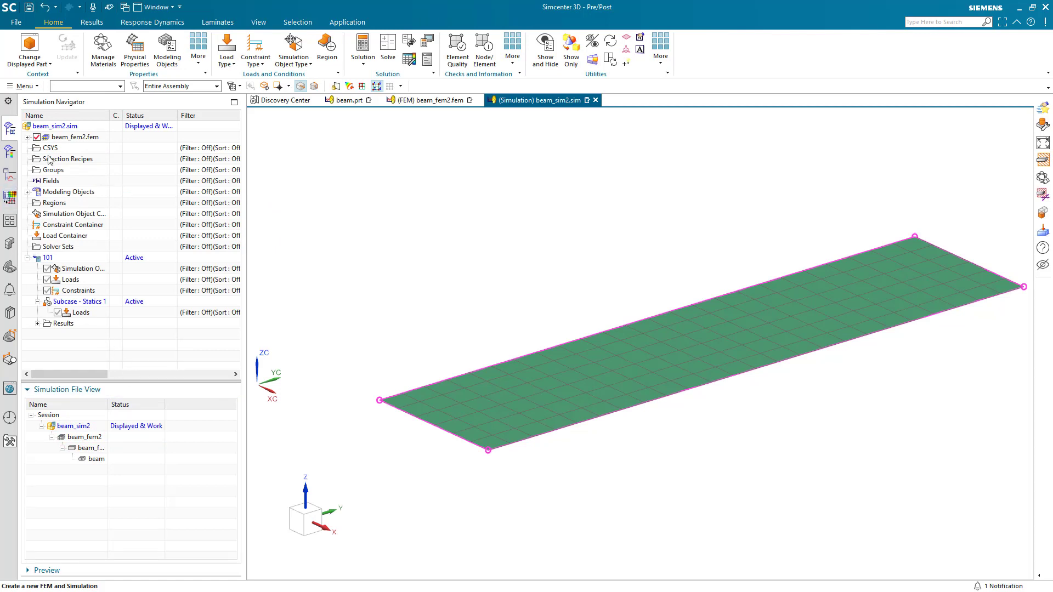
pyautogui.rightClick(57, 130)
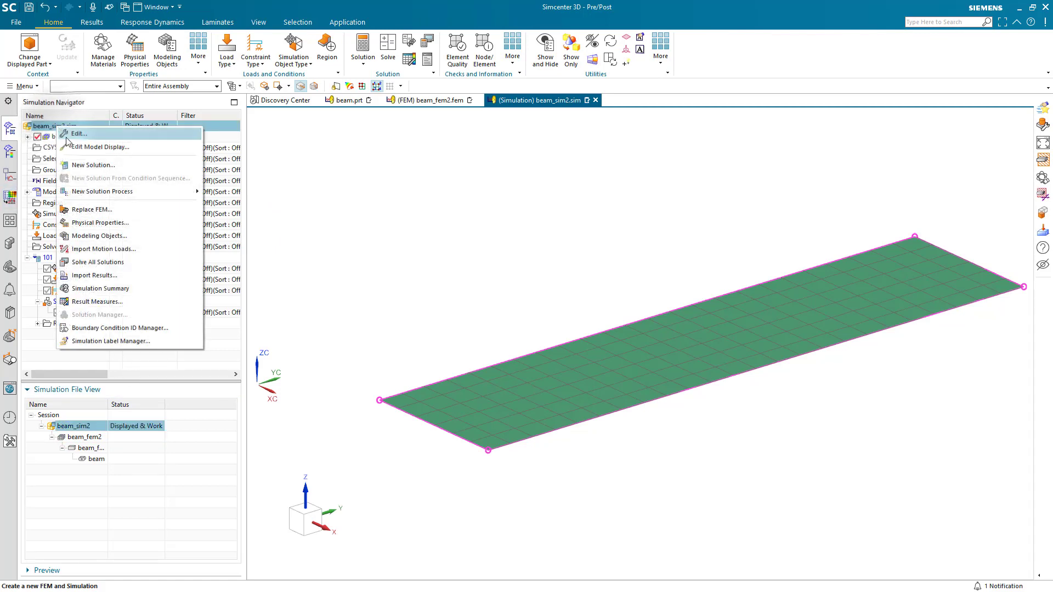
pyautogui.click(84, 163)
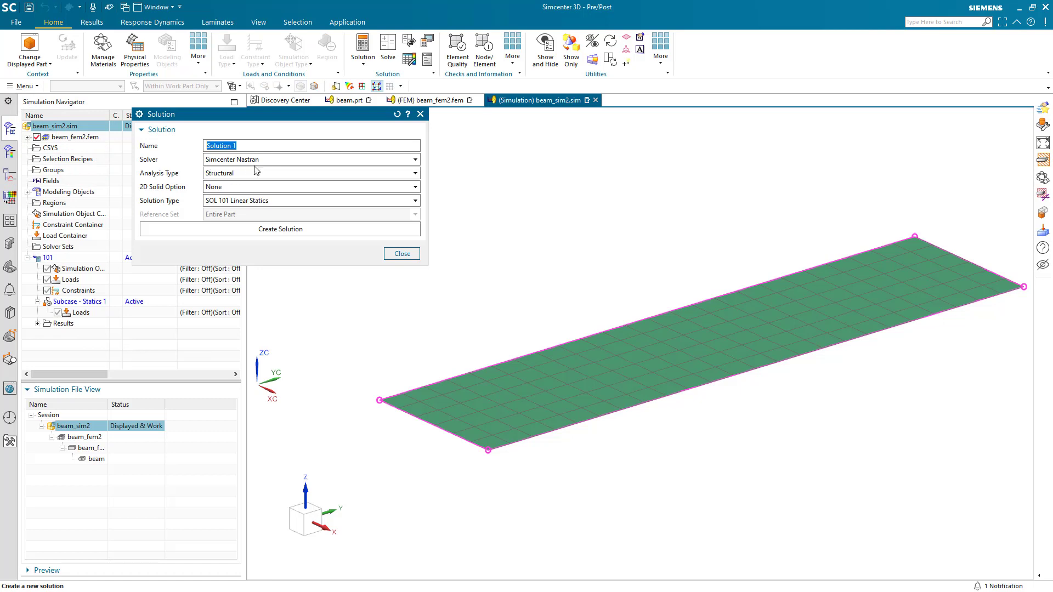
pyautogui.write('200')
pyautogui.click(281, 199)
pyautogui.scroll(-3, 291, 248)
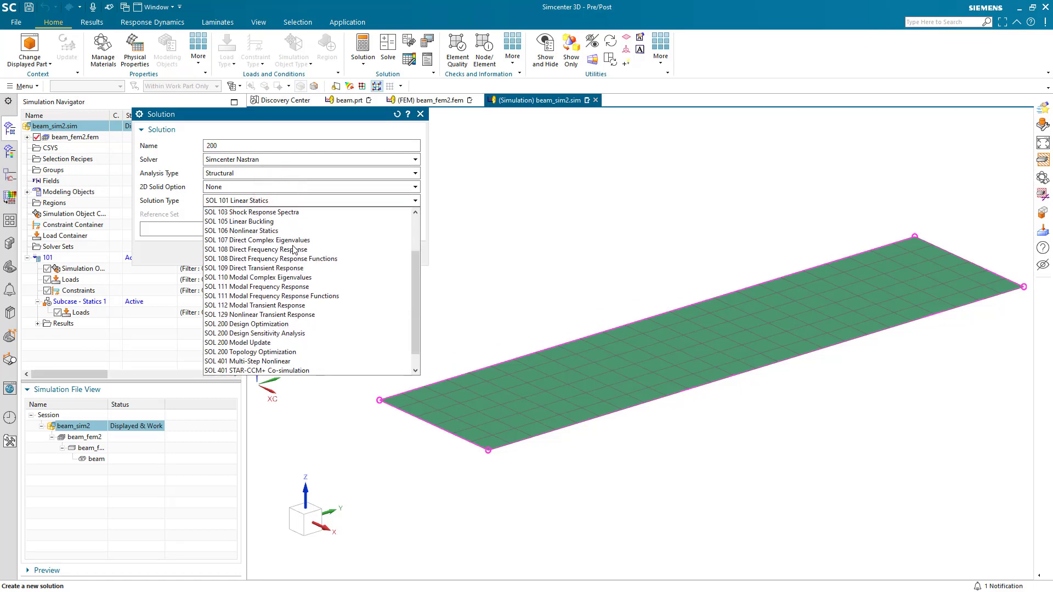
pyautogui.click(291, 323)
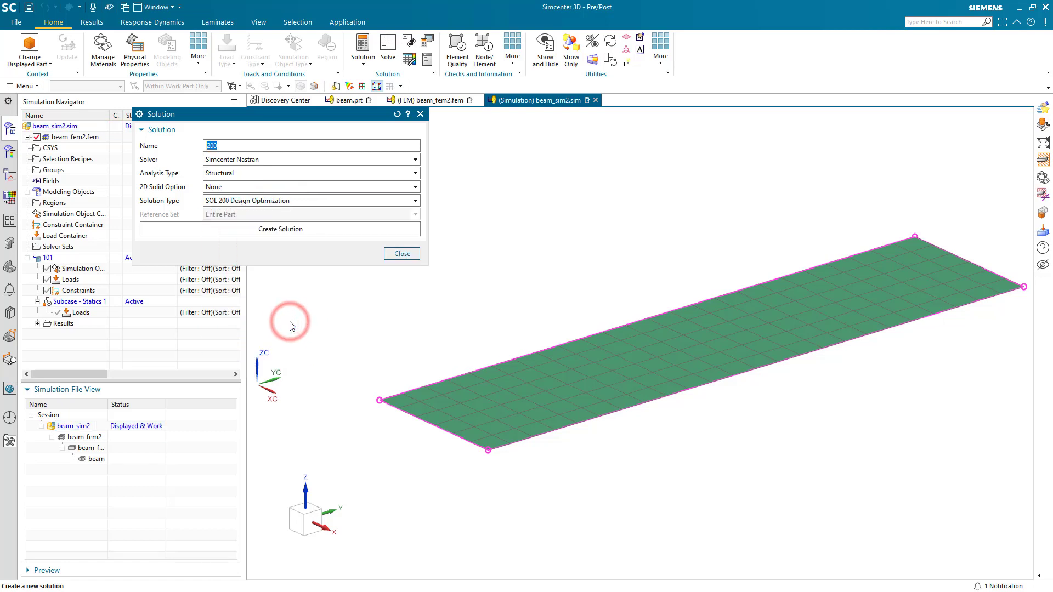
pyautogui.click(276, 230)
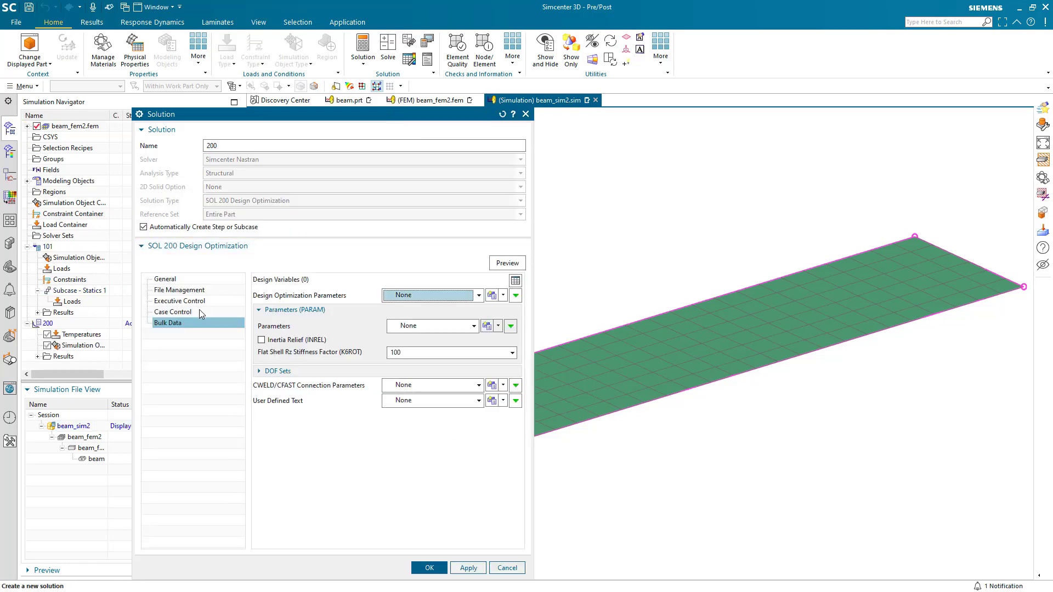
# Create a MIN design objective in the solution's case control, using a new Total Model Weight response named wt with label wt1.
pyautogui.click(200, 311)
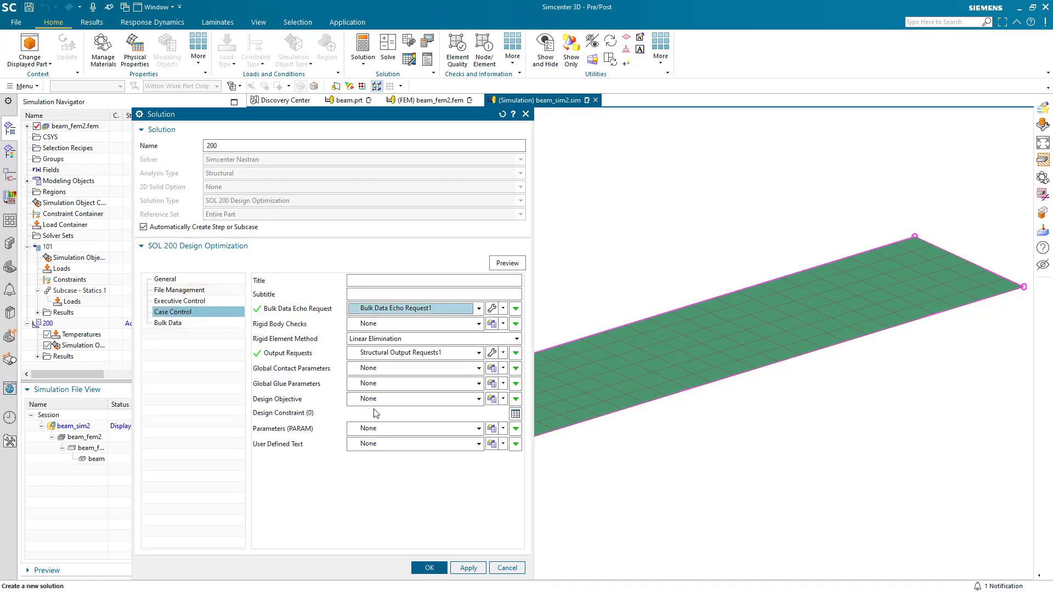
pyautogui.click(491, 398)
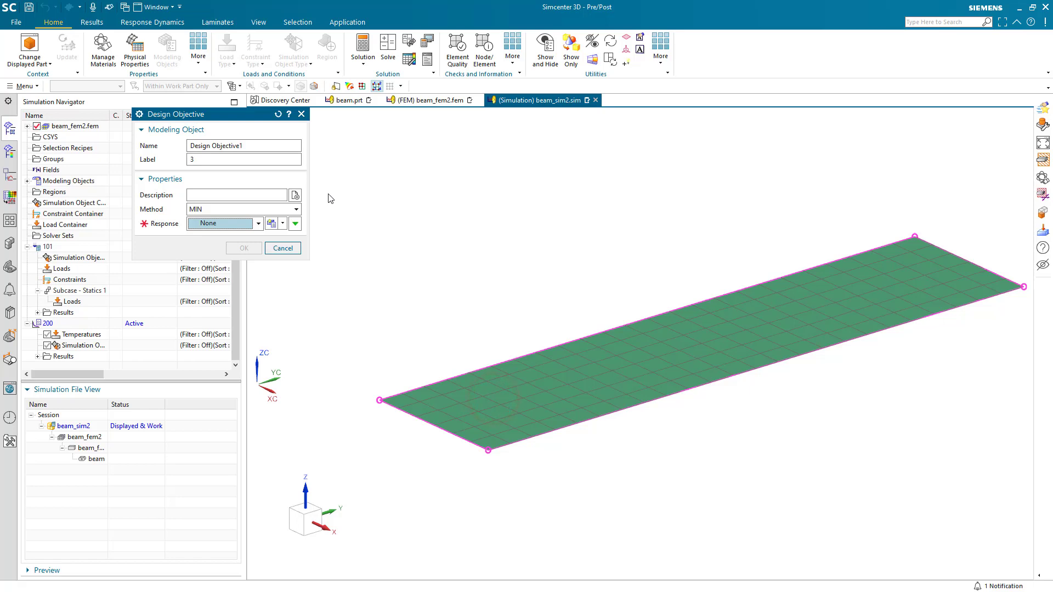
pyautogui.click(240, 196)
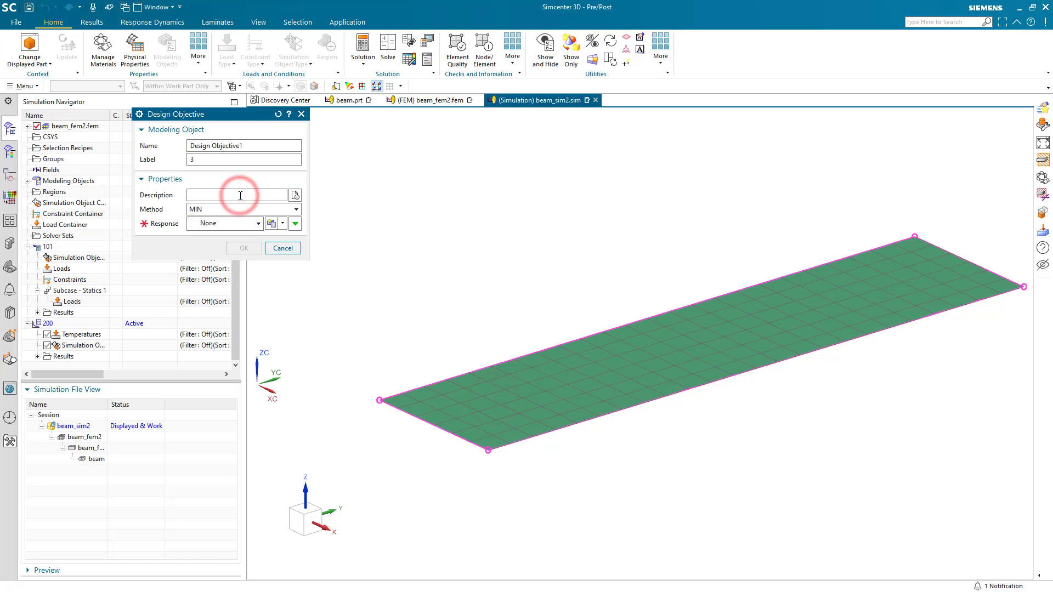
pyautogui.click(270, 225)
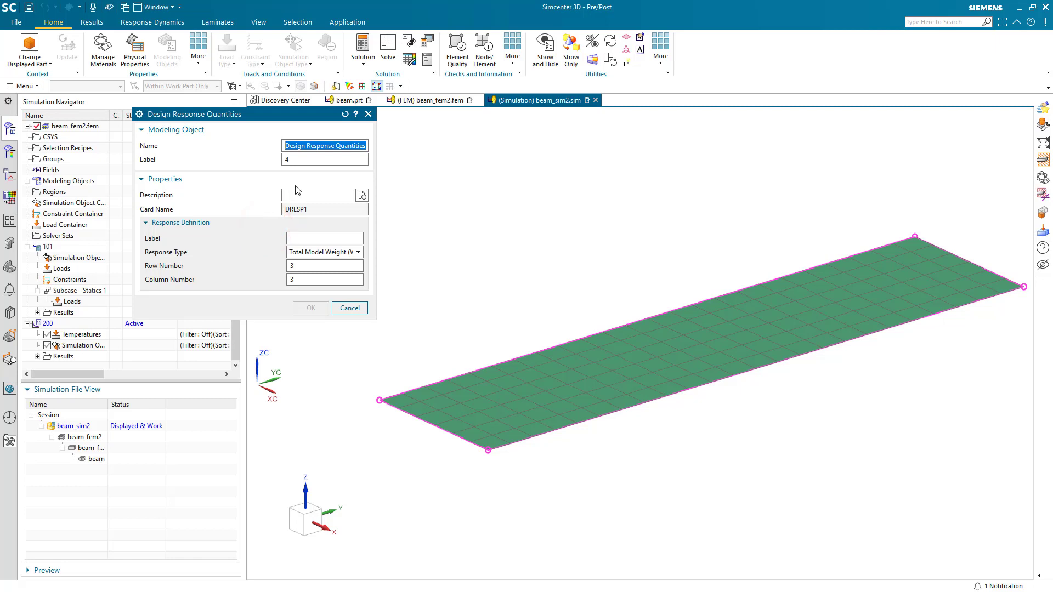
pyautogui.write('wt')
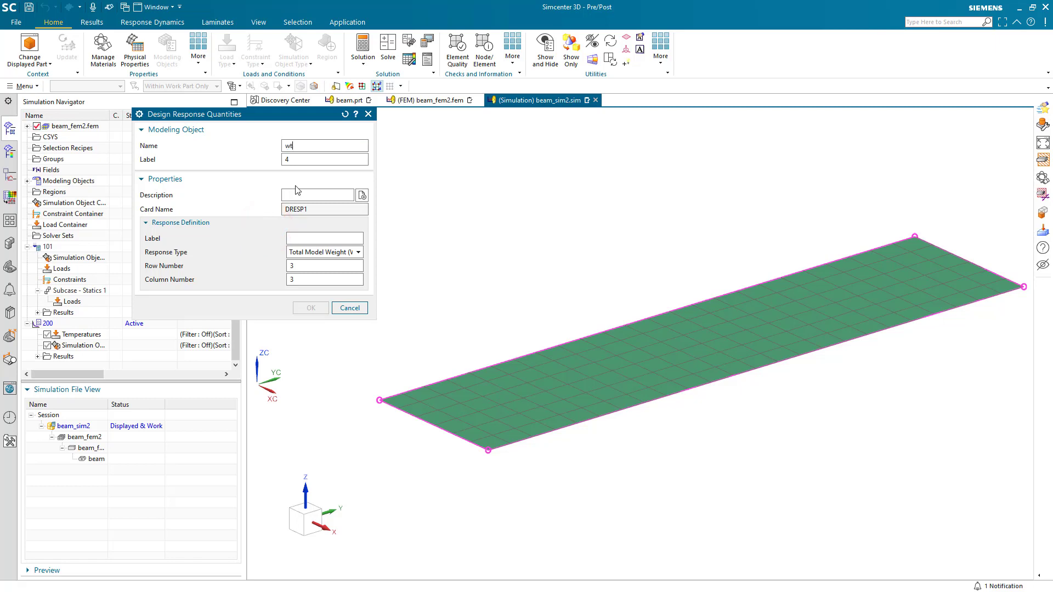
pyautogui.click(324, 252)
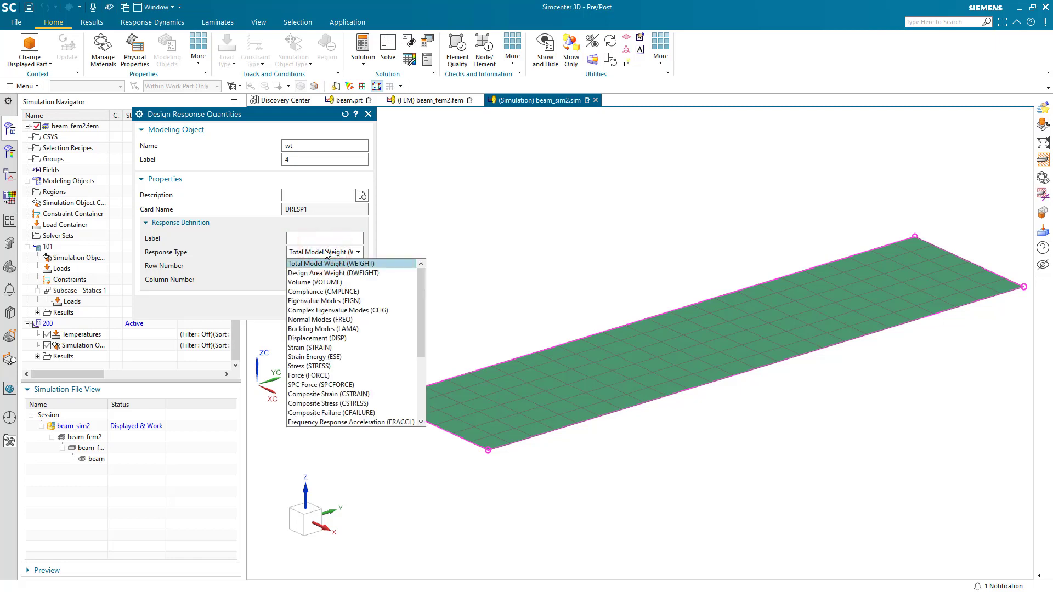
pyautogui.click(327, 254)
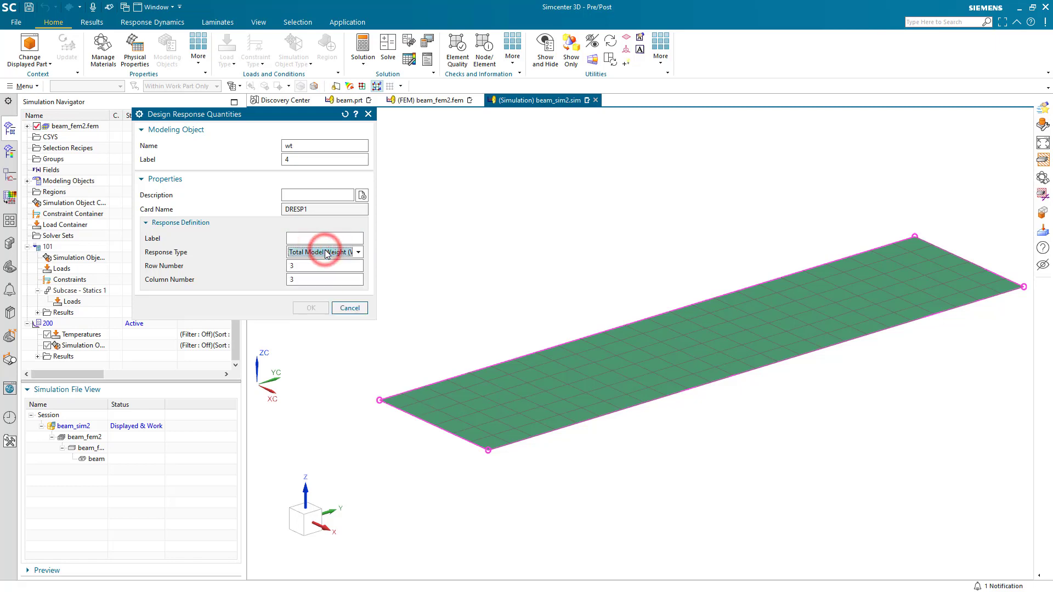
pyautogui.click(314, 242)
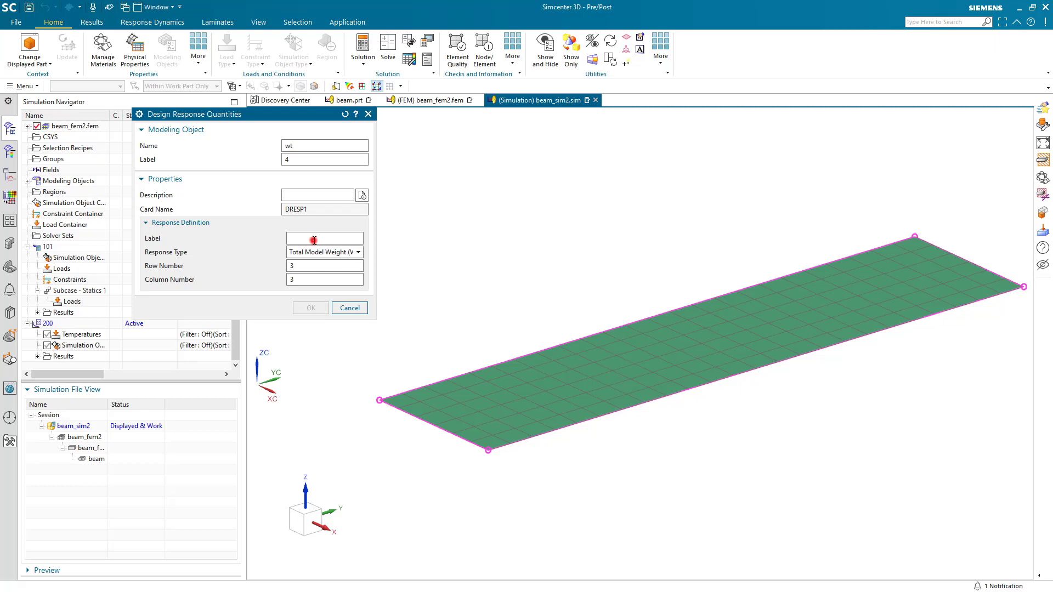
pyautogui.write('wt1')
pyautogui.click(320, 307)
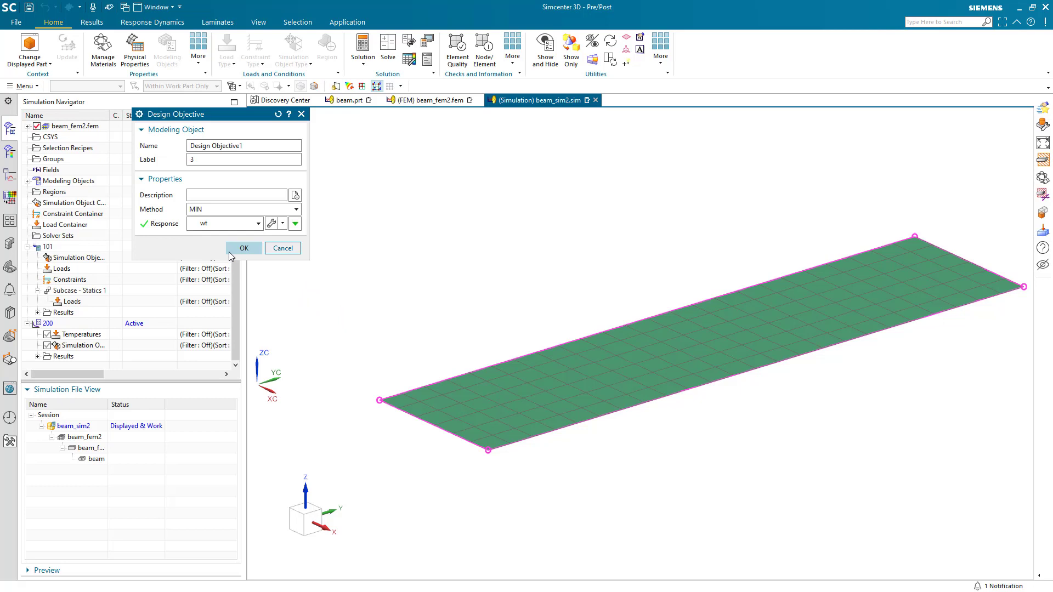
pyautogui.click(230, 251)
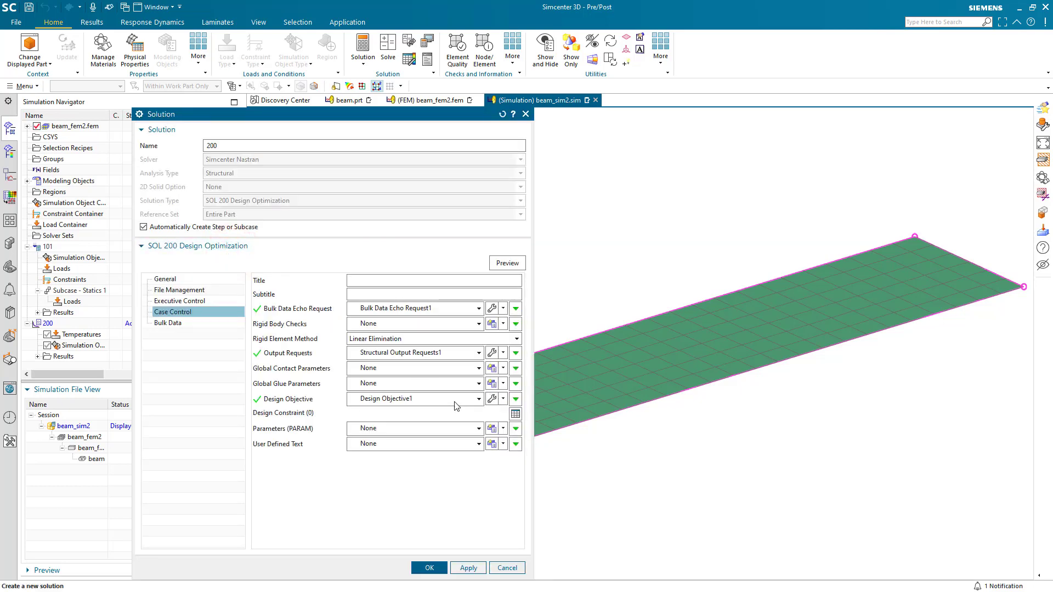
# Create a Composite Property design variable in the solution's bulk data and name it desvar ply1.
pyautogui.click(188, 323)
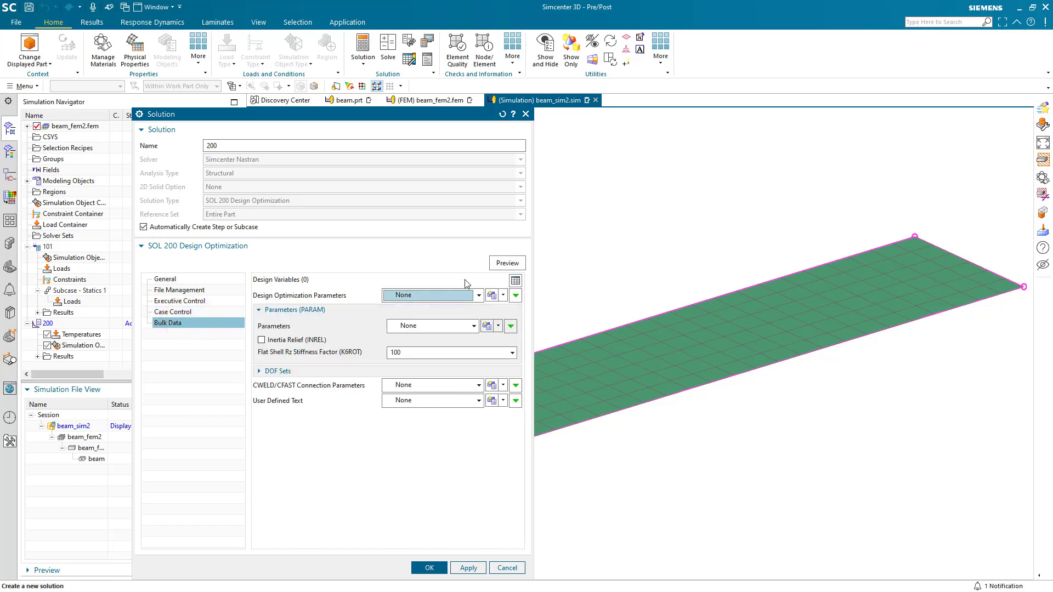
pyautogui.click(514, 280)
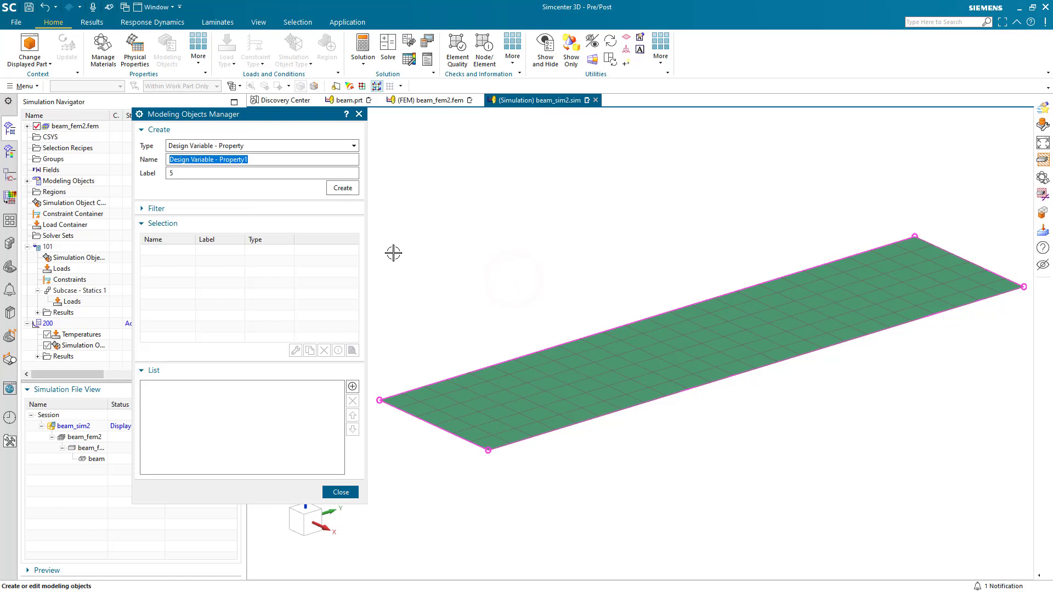
pyautogui.click(304, 145)
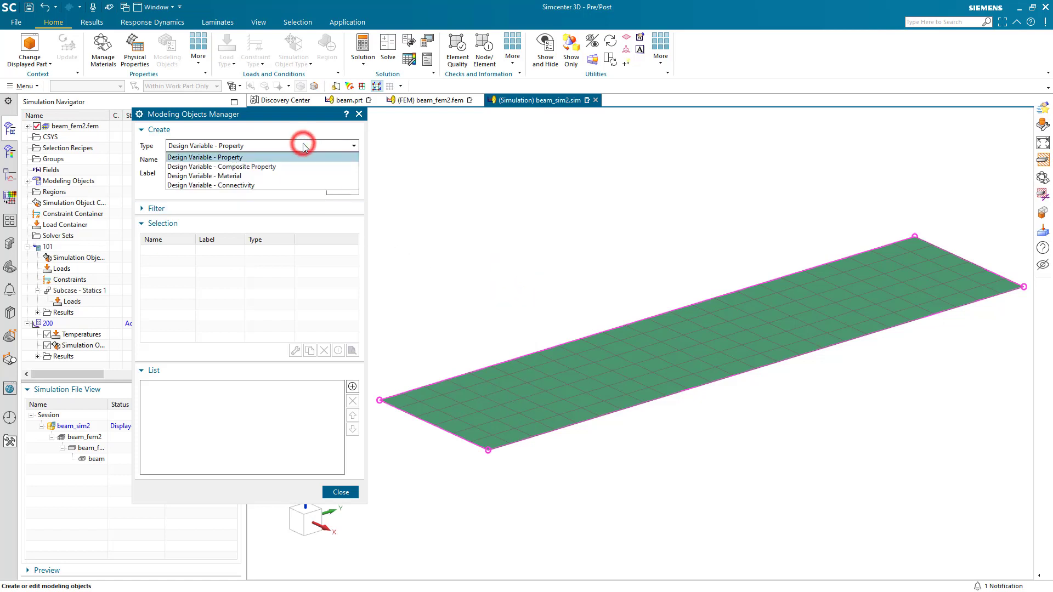
pyautogui.click(301, 167)
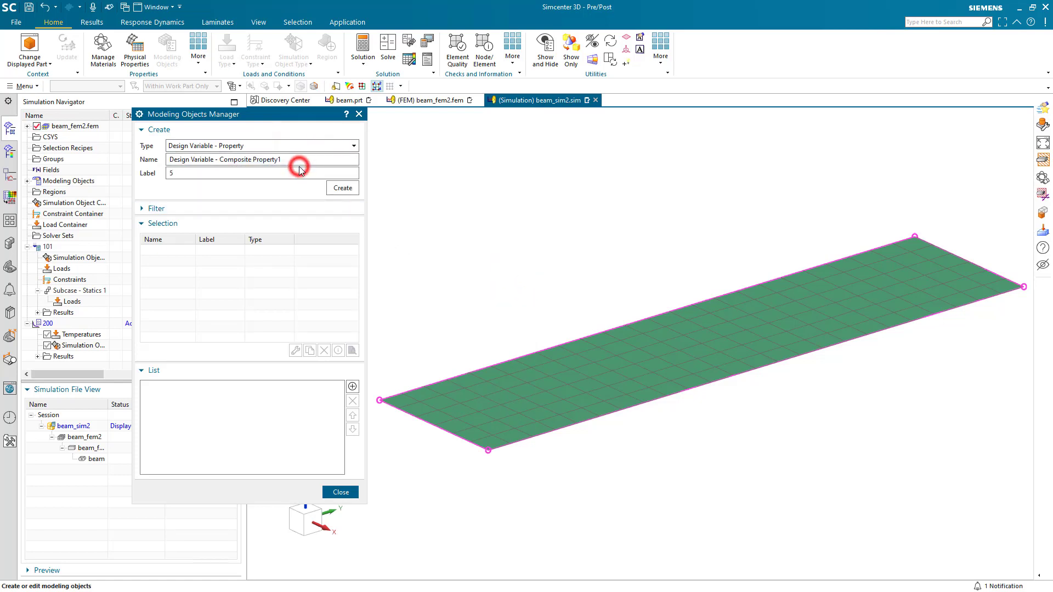
pyautogui.click(336, 190)
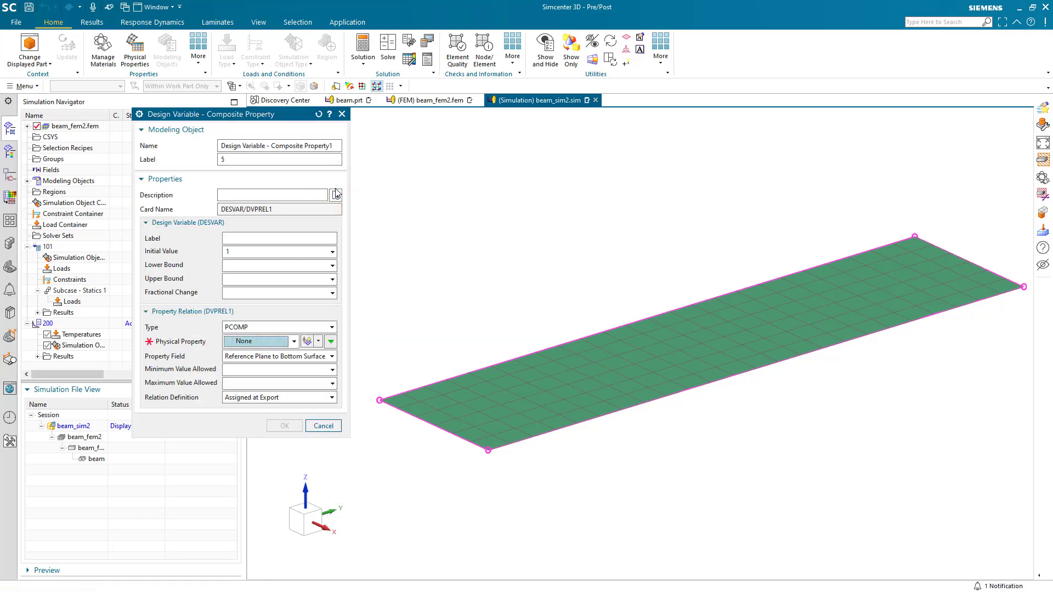
pyautogui.moveTo(338, 143); pyautogui.dragTo(218, 153)
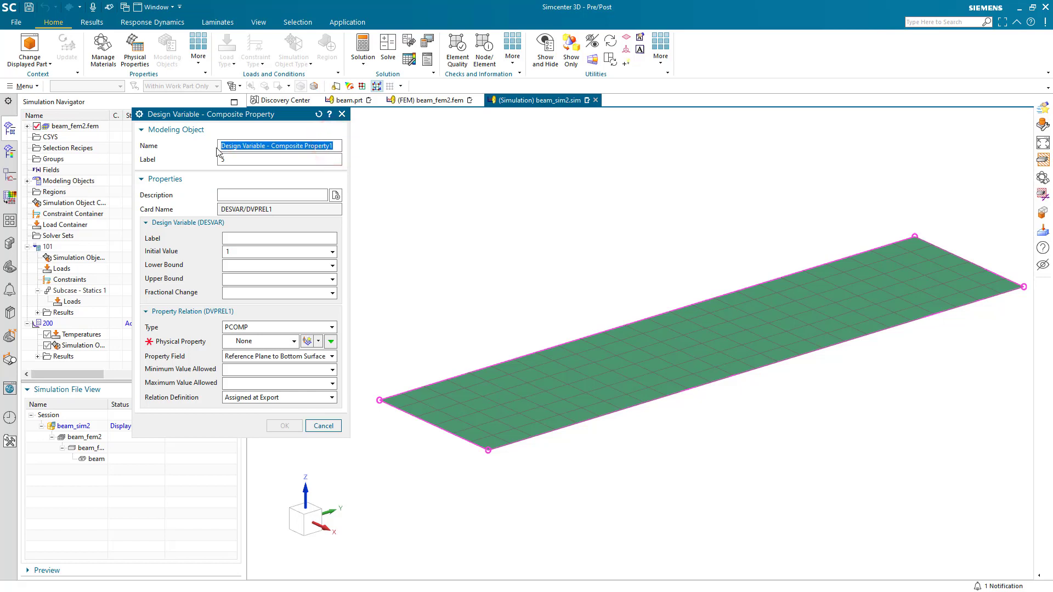
pyautogui.write('desvar ply1')
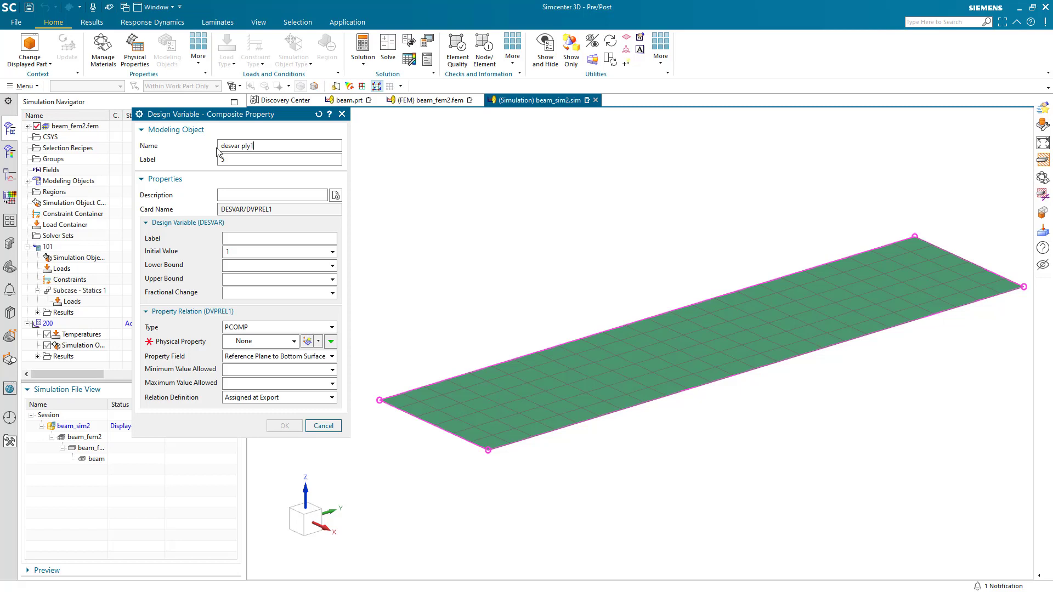
# Label the design variable ply1 with an initial value of .02, a lower bound of .005 and an upper bound of .02.
pyautogui.click(239, 238)
pyautogui.write('pl')
pyautogui.press('BackSpace')
# Relate the ply1 design variable to the Ply Thickness (T) of single ply 1, using type Laminate and physical property Laminate1.
pyautogui.click(331, 327)
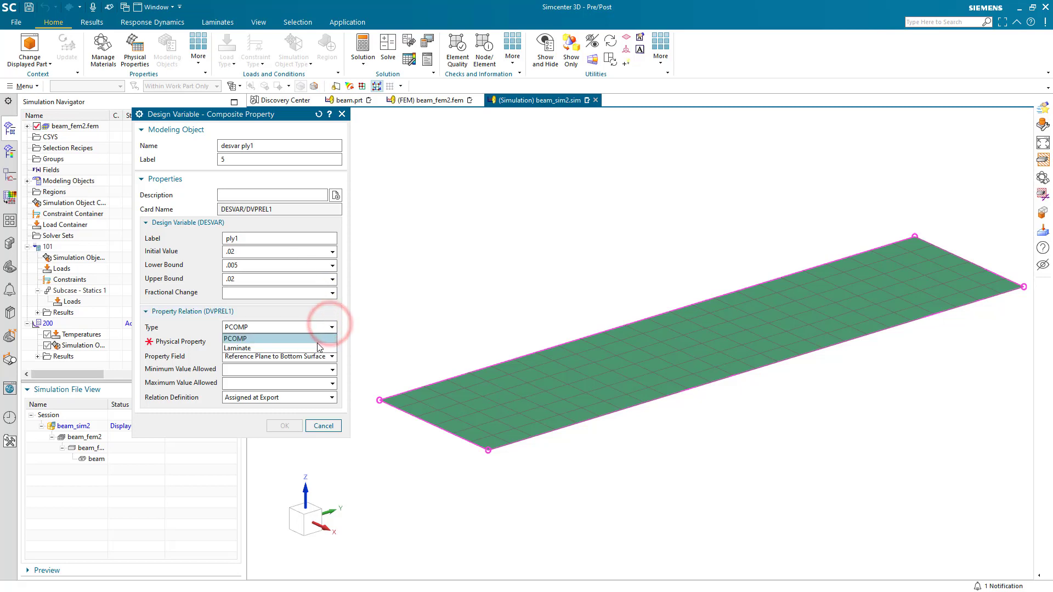
pyautogui.click(310, 336)
pyautogui.click(318, 341)
pyautogui.click(293, 341)
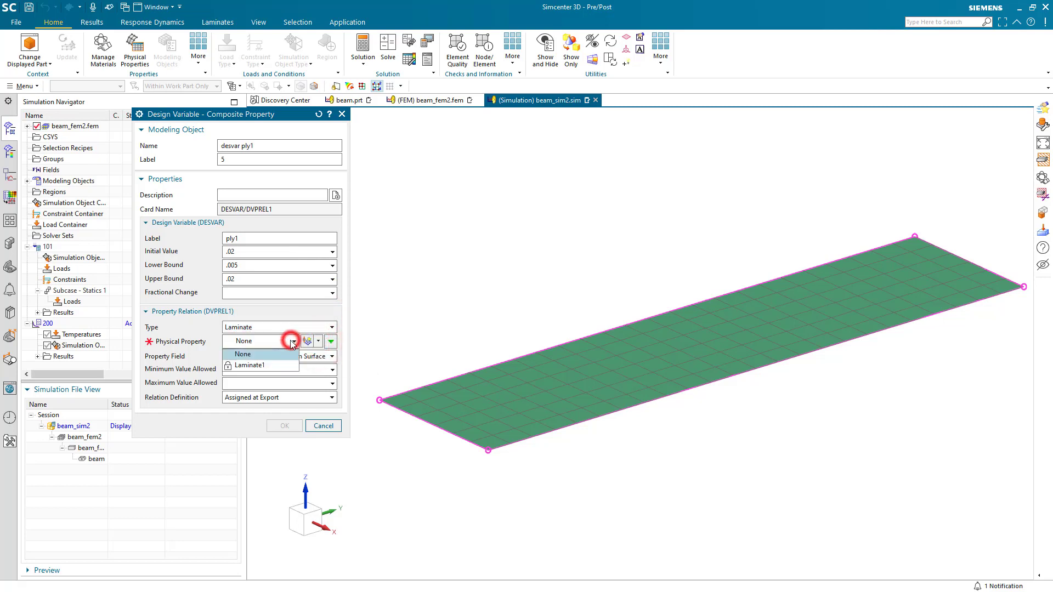
pyautogui.click(278, 363)
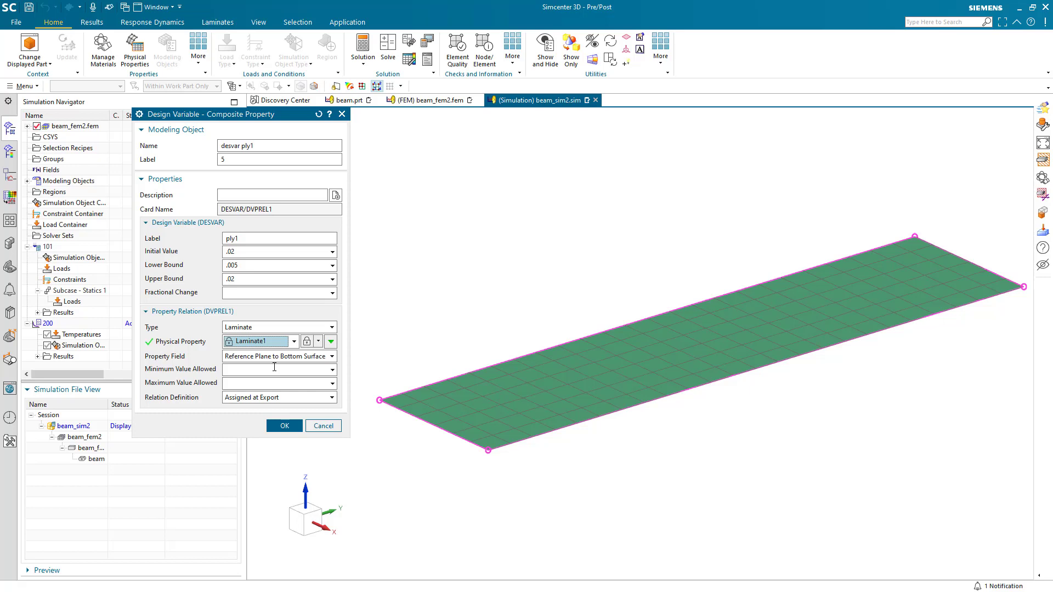
pyautogui.click(309, 357)
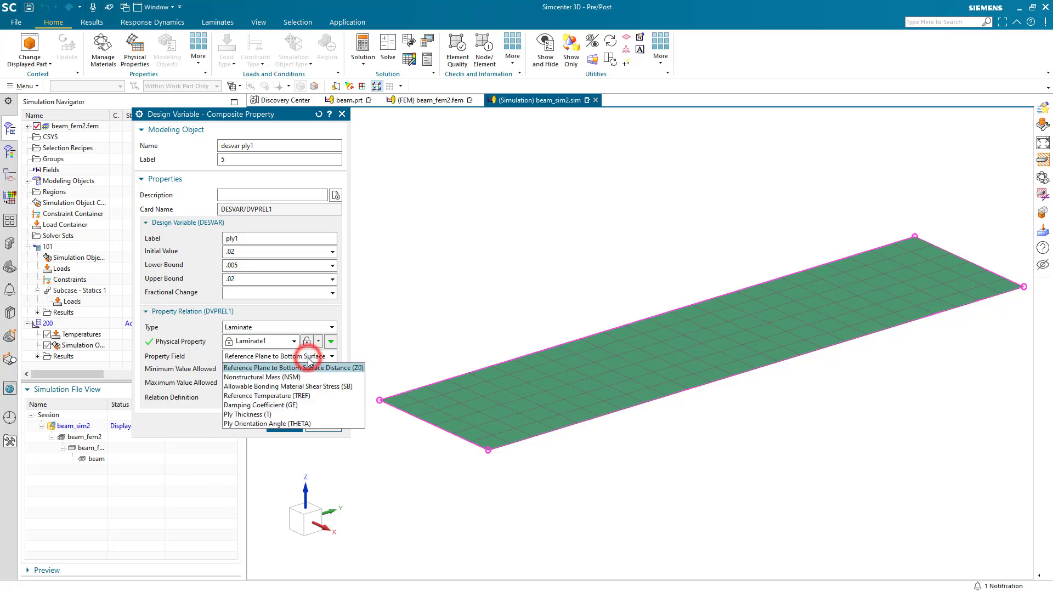
pyautogui.click(298, 416)
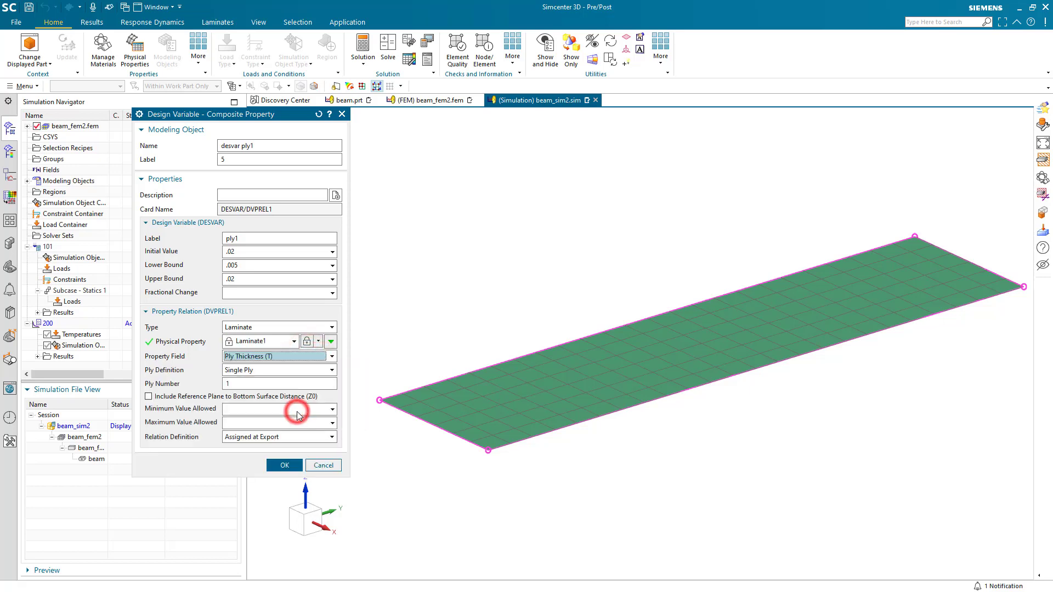
pyautogui.click(281, 379)
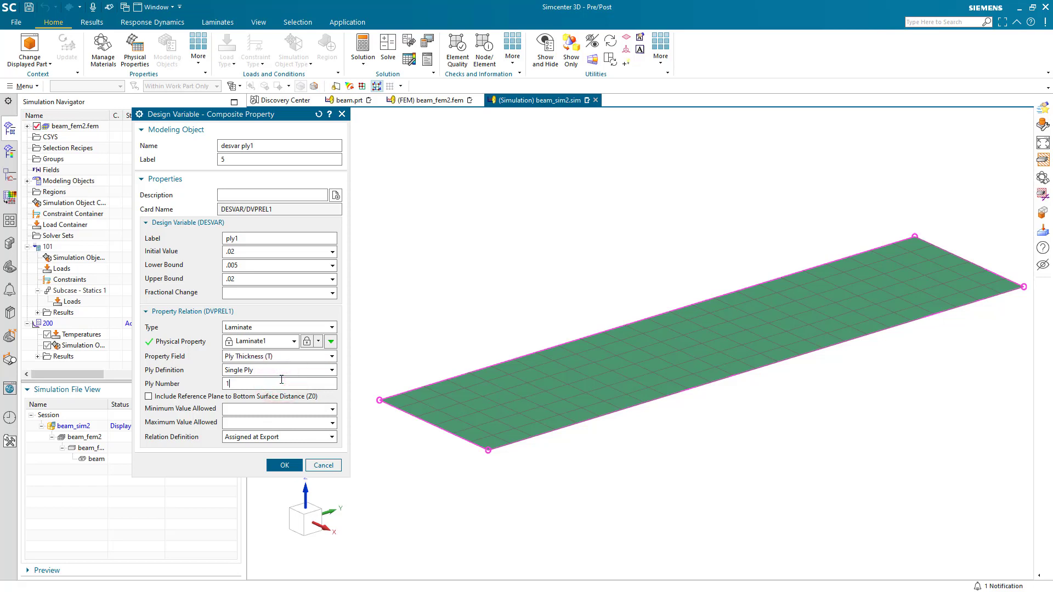
# Make the property relation User Defined with a coefficient of 1 and finish creating the desvar ply1 design variable.
pyautogui.click(287, 438)
pyautogui.click(283, 457)
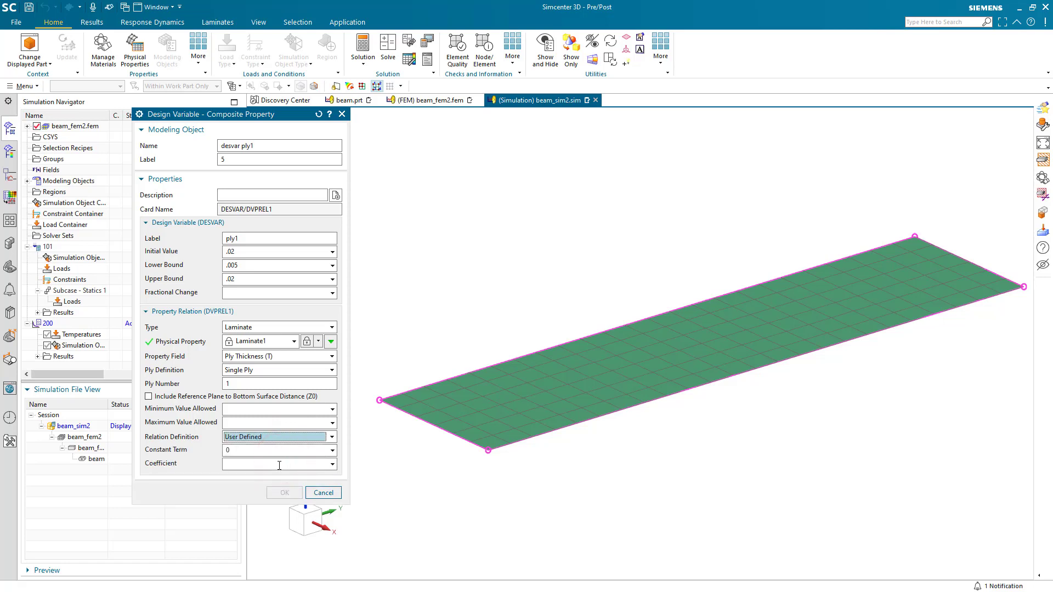
pyautogui.click(279, 465)
pyautogui.write('1')
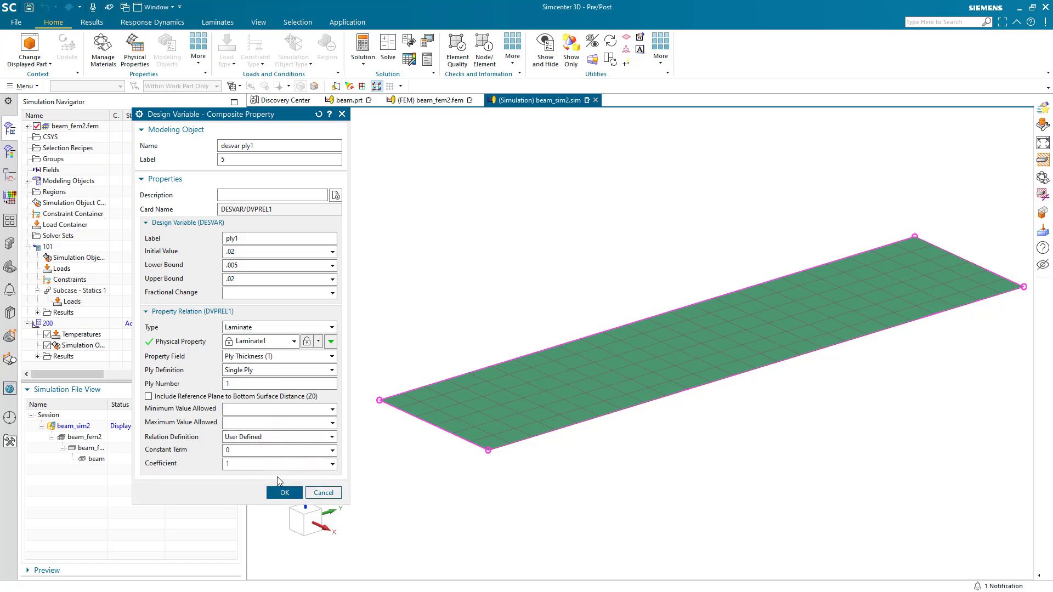
pyautogui.click(283, 492)
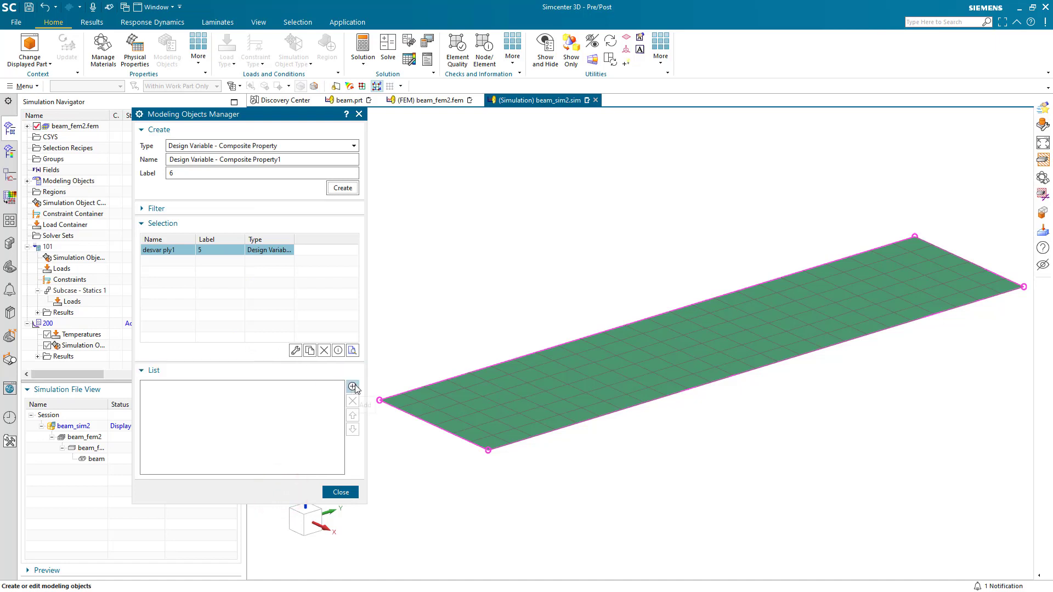
# Copy the desvar ply1 design variable and name the copy desvar ply2.
pyautogui.click(307, 351)
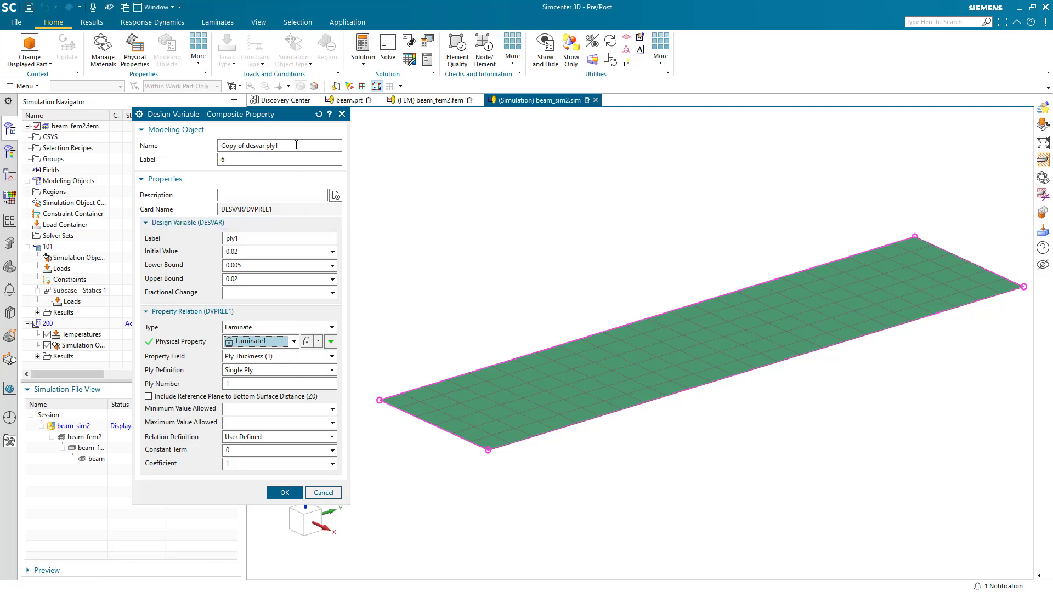
pyautogui.click(296, 145)
pyautogui.press('BackSpace')
pyautogui.write('2')
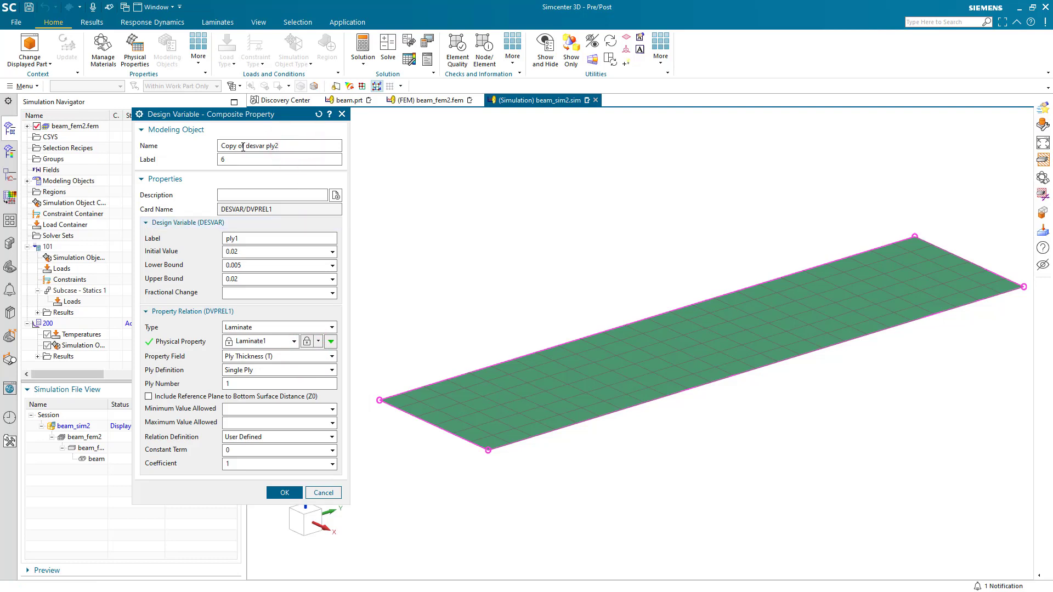
pyautogui.moveTo(248, 146); pyautogui.dragTo(221, 146)
pyautogui.press('BackSpace')
# Label the desvar ply2 design variable ply2 and assign it to ply number 2.
pyautogui.click(254, 235)
pyautogui.press('BackSpace')
pyautogui.write('2')
pyautogui.click(253, 382)
pyautogui.press('BackSpace')
pyautogui.write('2')
pyautogui.click(272, 490)
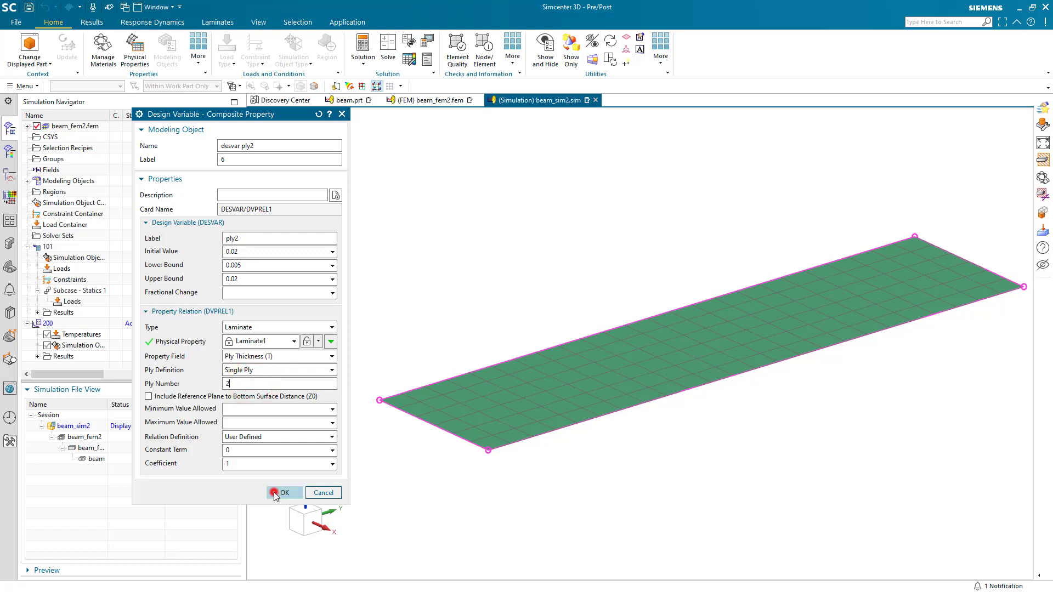
# Copy the desvar ply2 design variable and name the copy desvar ply3.
pyautogui.click(310, 350)
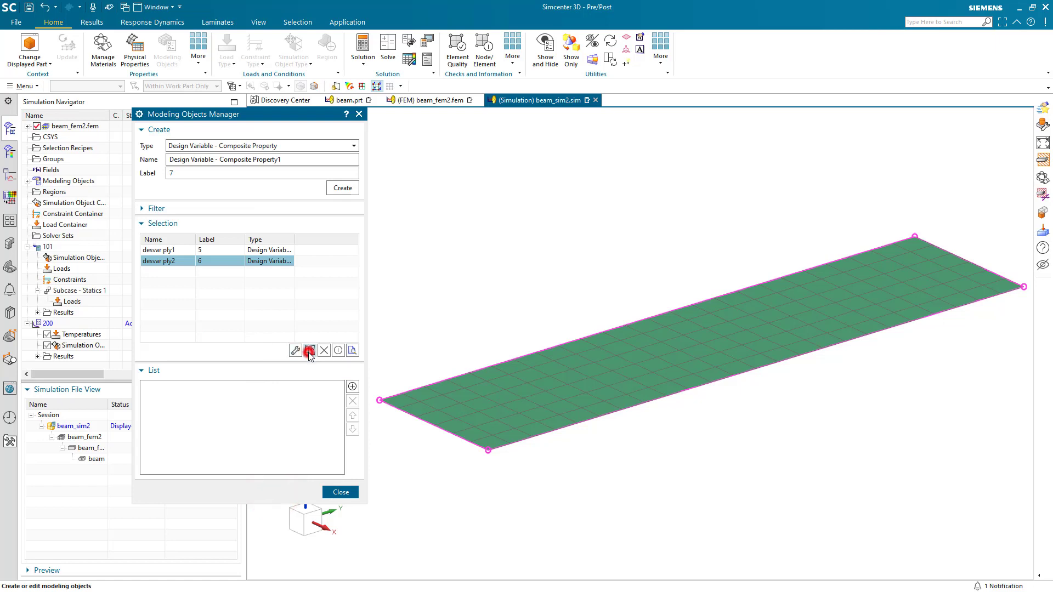
pyautogui.click(290, 142)
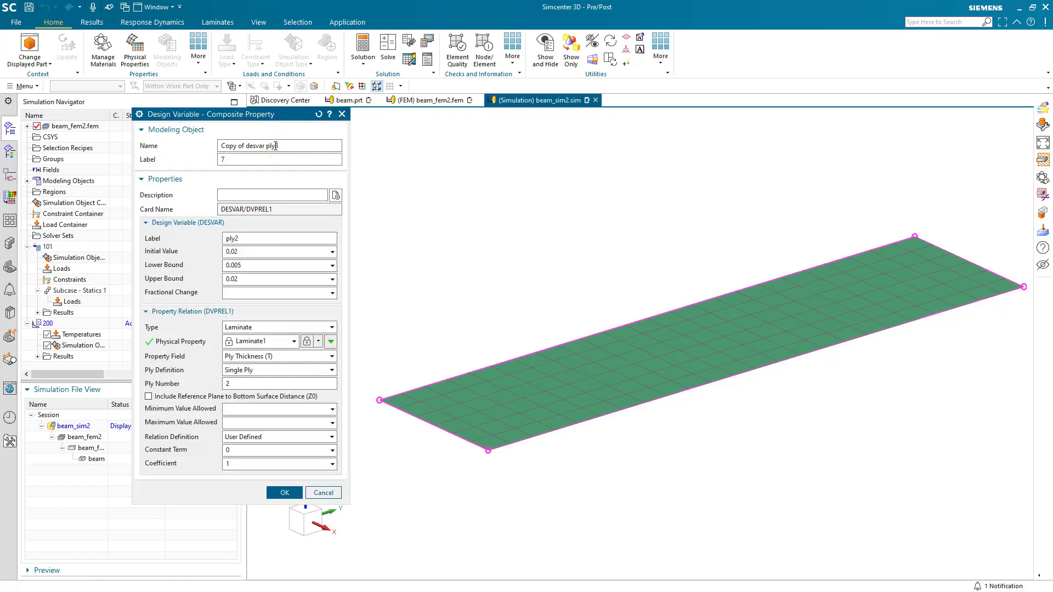
pyautogui.click(247, 144)
pyautogui.hotkey('shift', 'Home')
pyautogui.press('BackSpace')
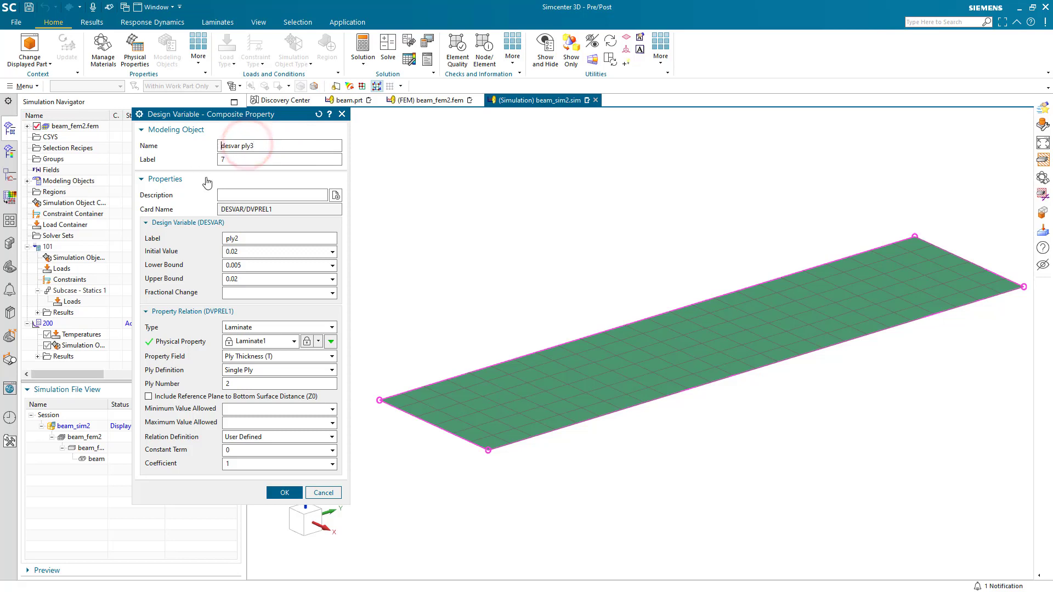
# Label the desvar ply3 design variable ply3 and assign it to ply number 3.
pyautogui.click(242, 240)
pyautogui.press('BackSpace')
pyautogui.write('3')
pyautogui.click(245, 380)
pyautogui.press('BackSpace')
pyautogui.write('3')
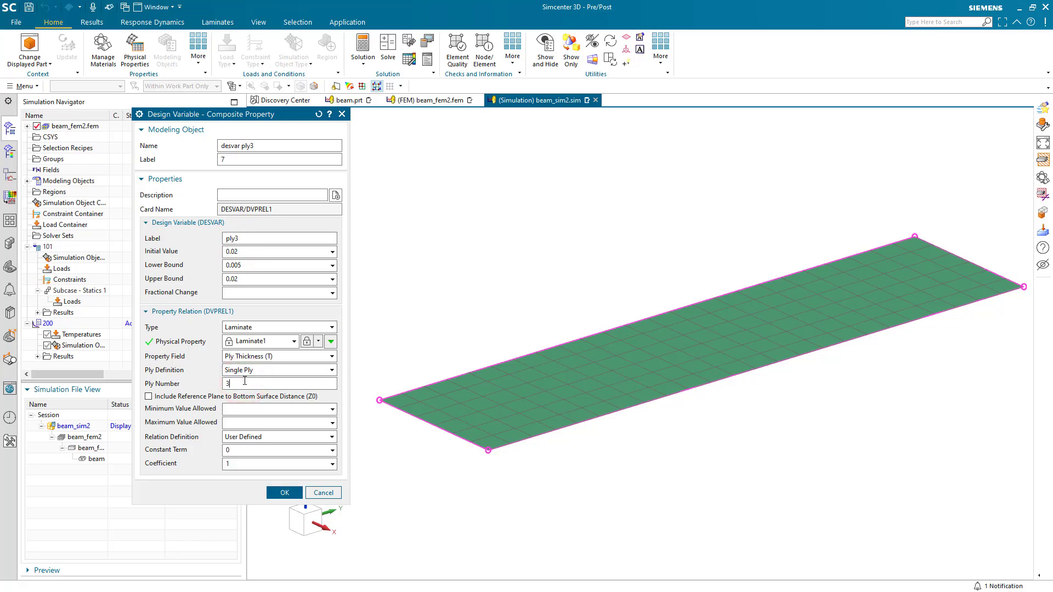
pyautogui.click(285, 492)
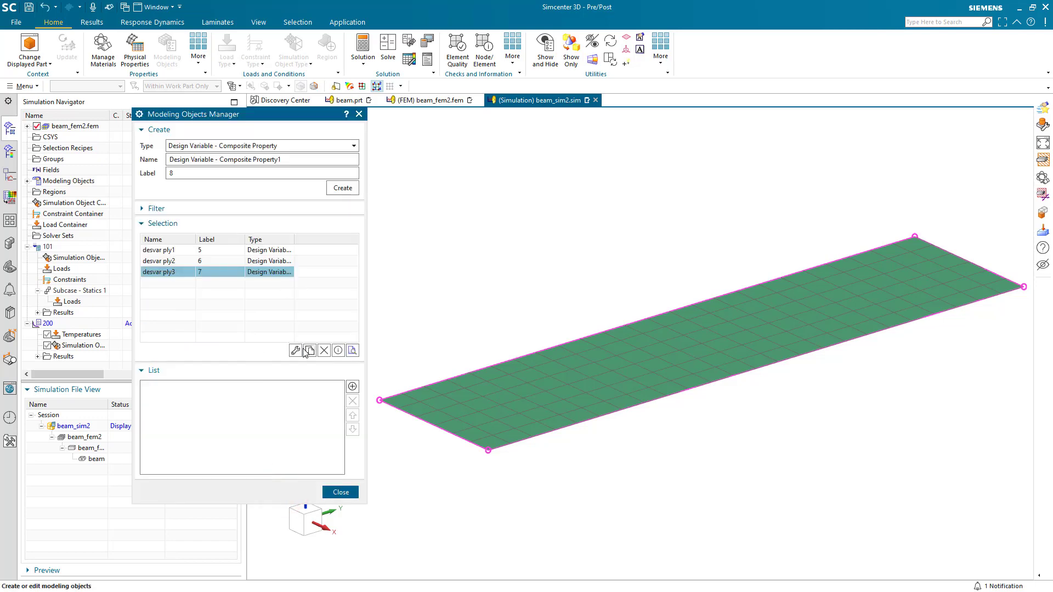
# Copy the desvar ply3 design variable and name the copy desvar ply4.
pyautogui.click(307, 350)
pyautogui.click(295, 147)
pyautogui.press('BackSpace')
pyautogui.write('4')
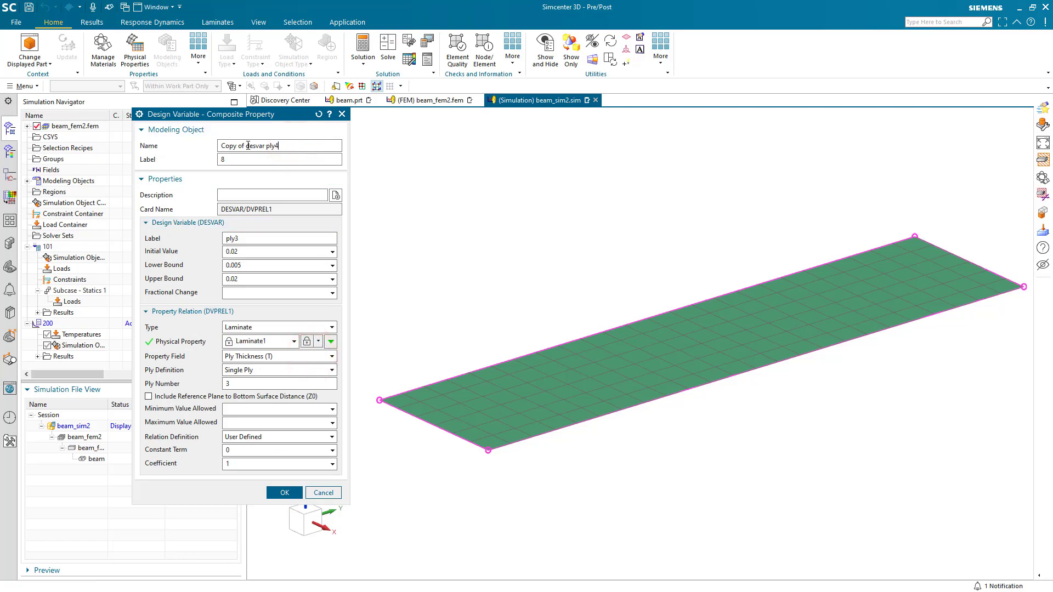
pyautogui.moveTo(246, 146); pyautogui.dragTo(221, 145)
pyautogui.press('Delete')
# Label the desvar ply4 design variable ply4 and assign it to ply number 4.
pyautogui.click(247, 242)
pyautogui.press('BackSpace')
pyautogui.write('4')
pyautogui.click(252, 383)
pyautogui.press('BackSpace')
pyautogui.write('4')
pyautogui.click(283, 492)
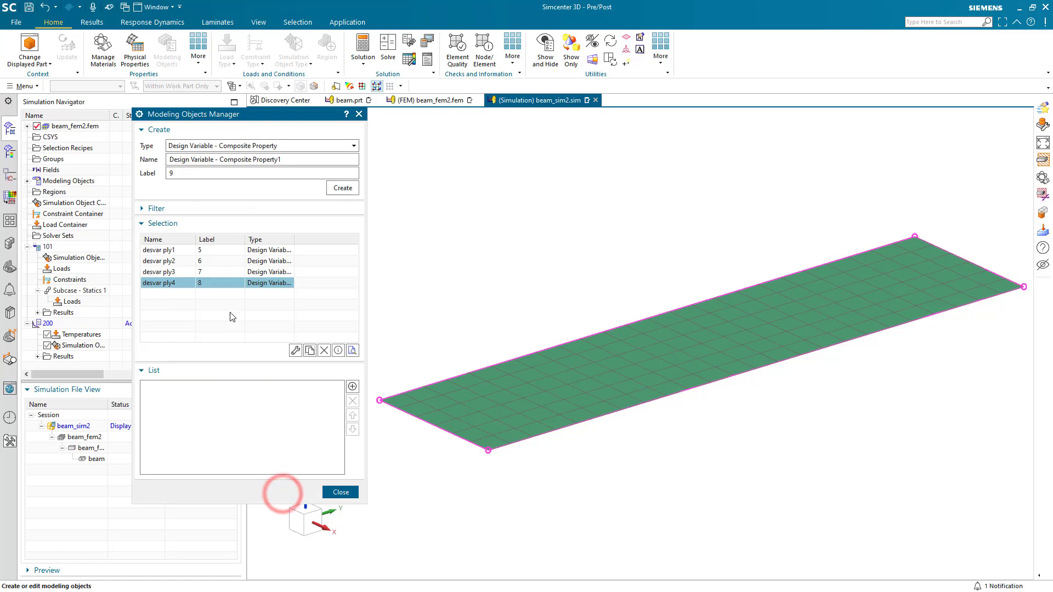
# Add all four design variables, desvar ply1 through desvar ply4, to the solution's design variable list.
pyautogui.keyDown('shift'); pyautogui.click(203, 253); pyautogui.keyUp('shift')
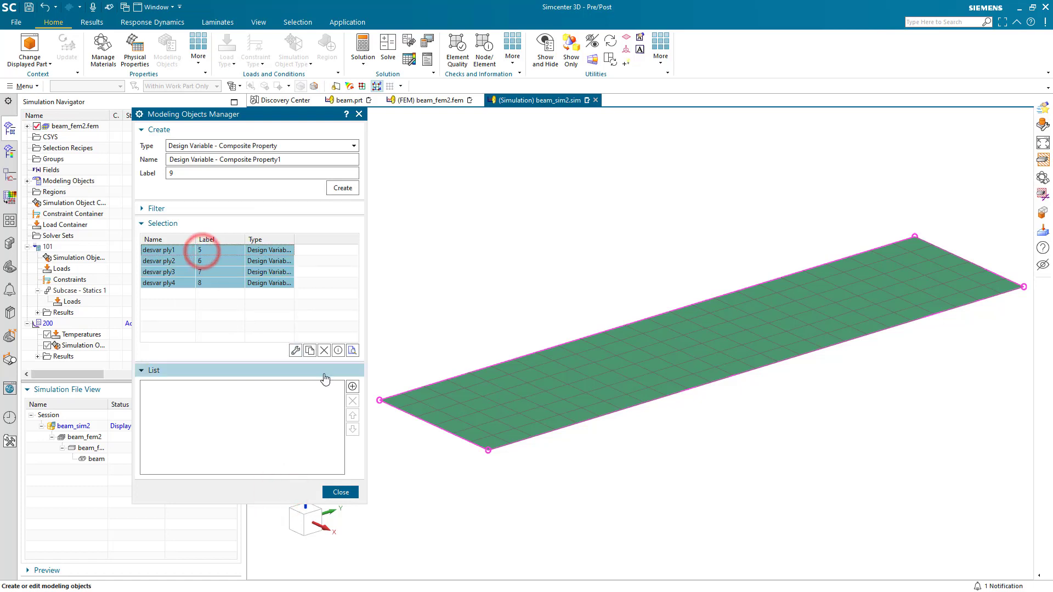
pyautogui.click(352, 387)
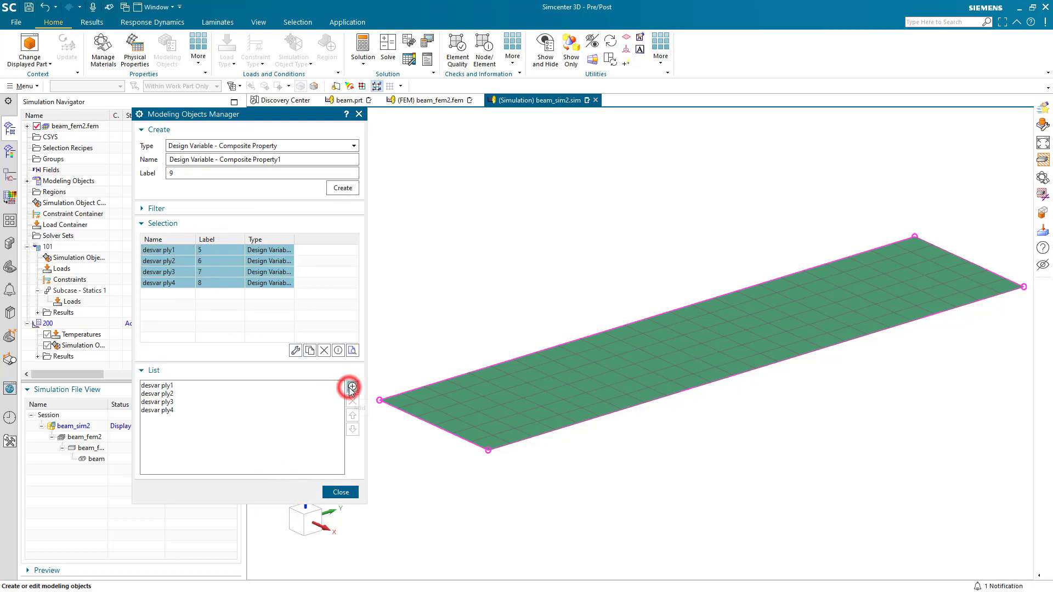
pyautogui.click(339, 493)
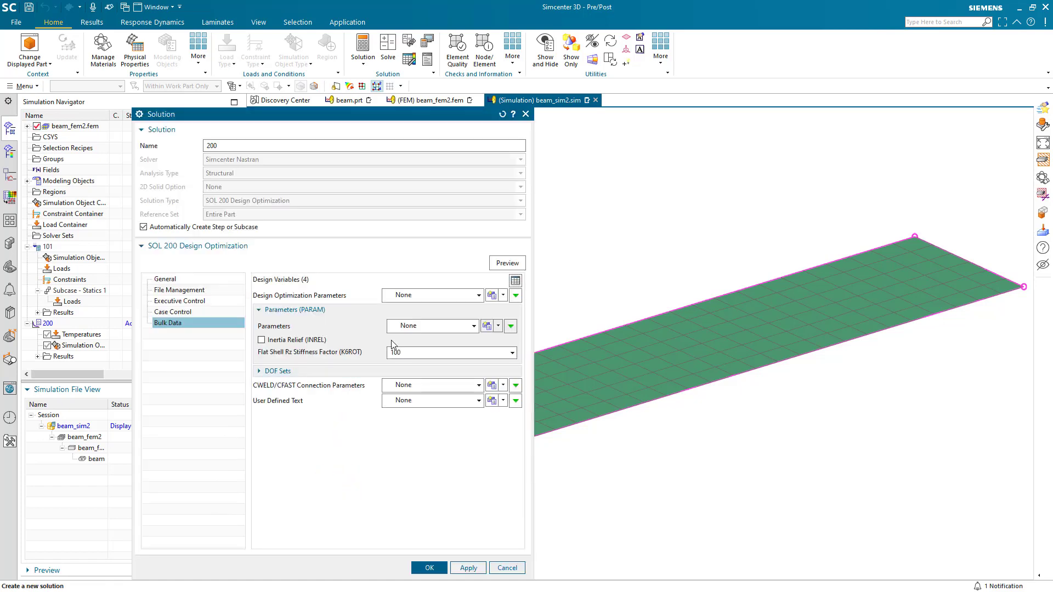
# Create design optimization parameters with P1 set to 1 and P2 set to 9, and finish creating solution 200.
pyautogui.click(492, 295)
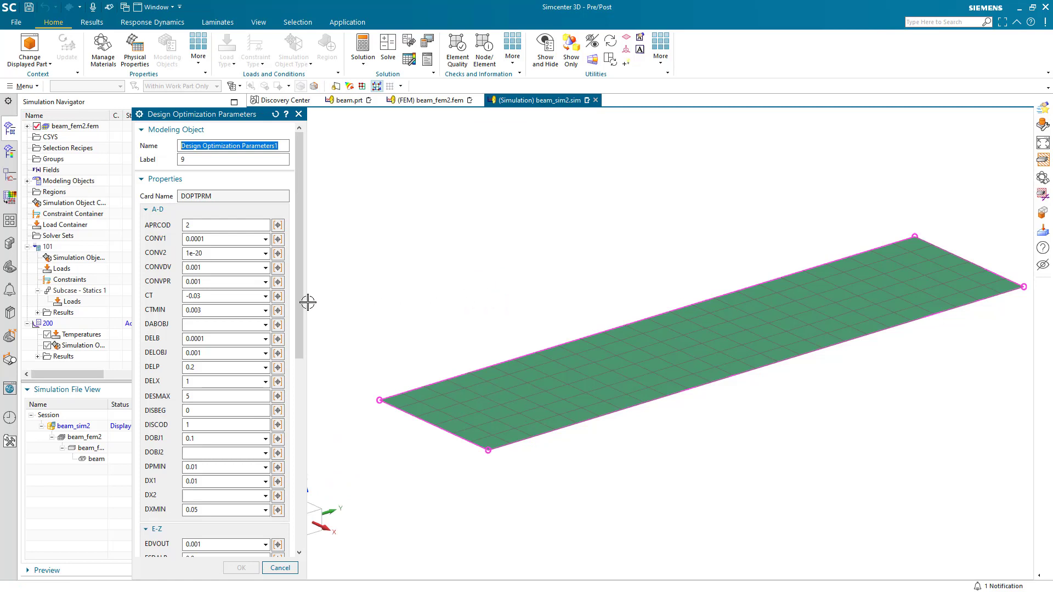
pyautogui.moveTo(298, 300); pyautogui.dragTo(310, 502)
pyautogui.click(211, 468)
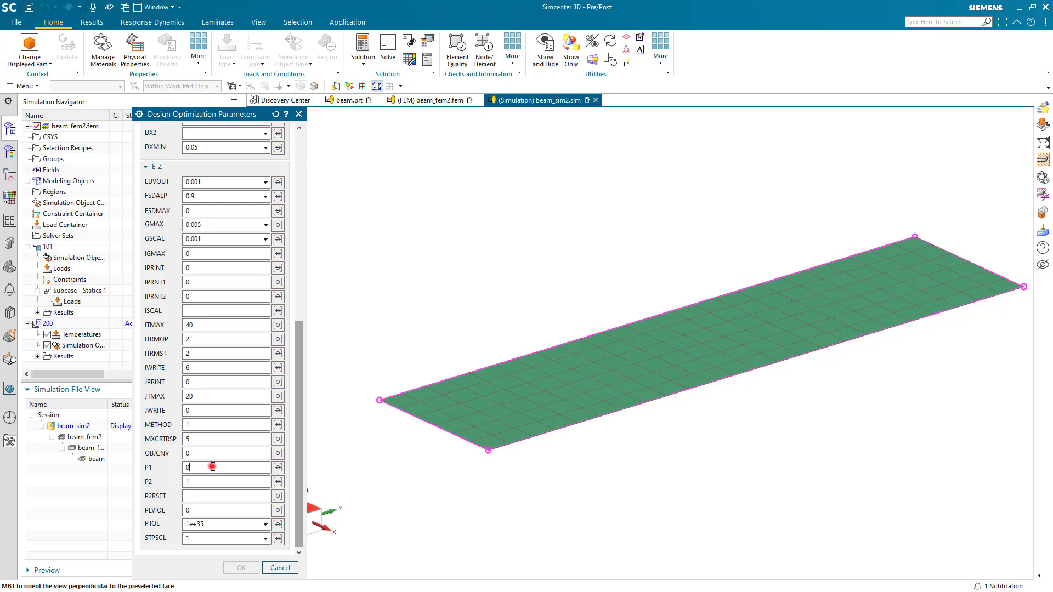
pyautogui.press('BackSpace')
pyautogui.write('1')
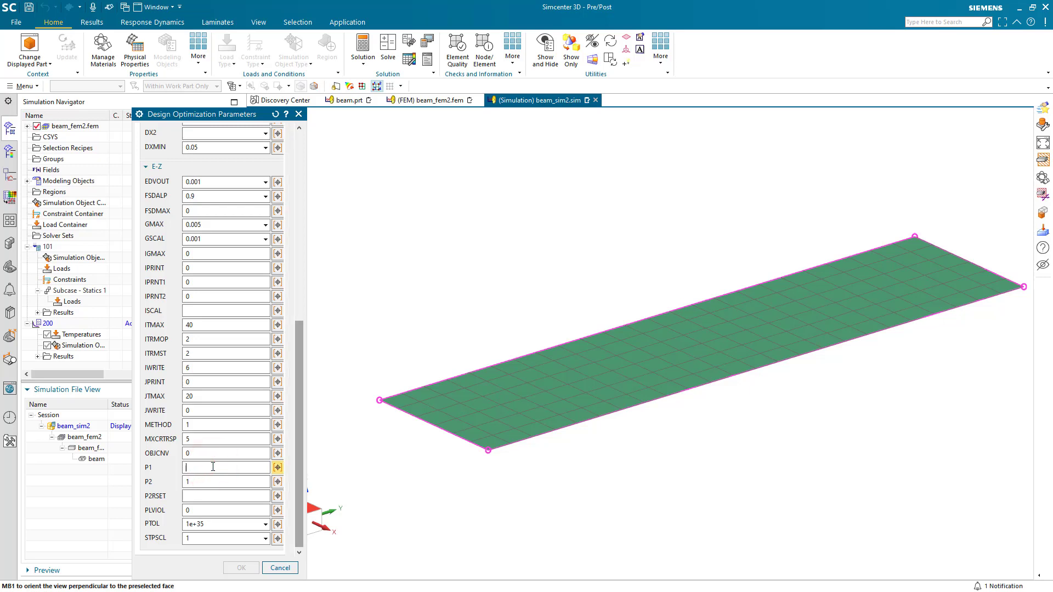
pyautogui.click(199, 480)
pyautogui.press('BackSpace')
pyautogui.write('9')
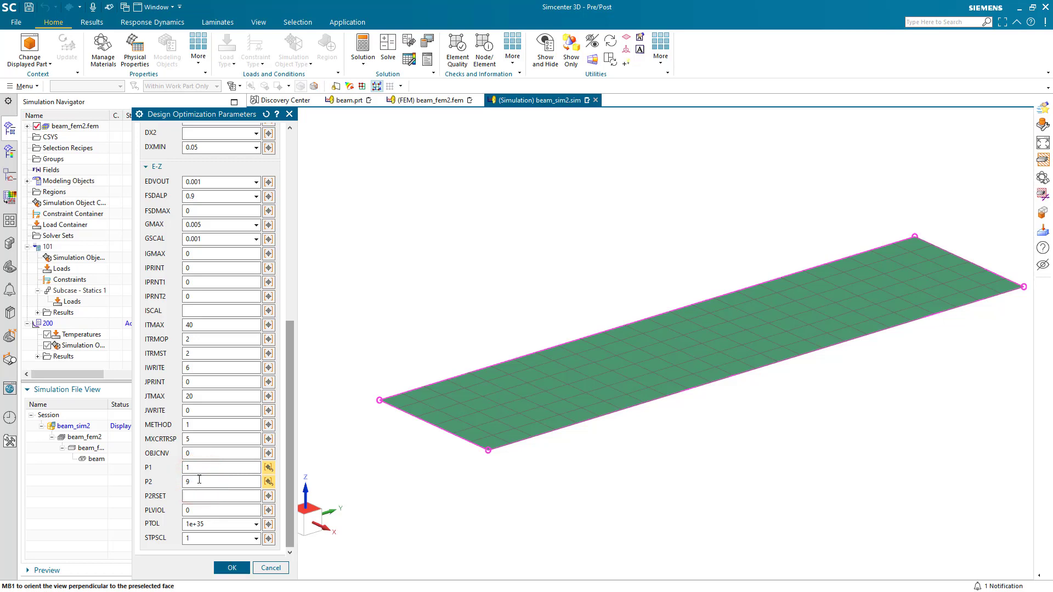
pyautogui.click(231, 567)
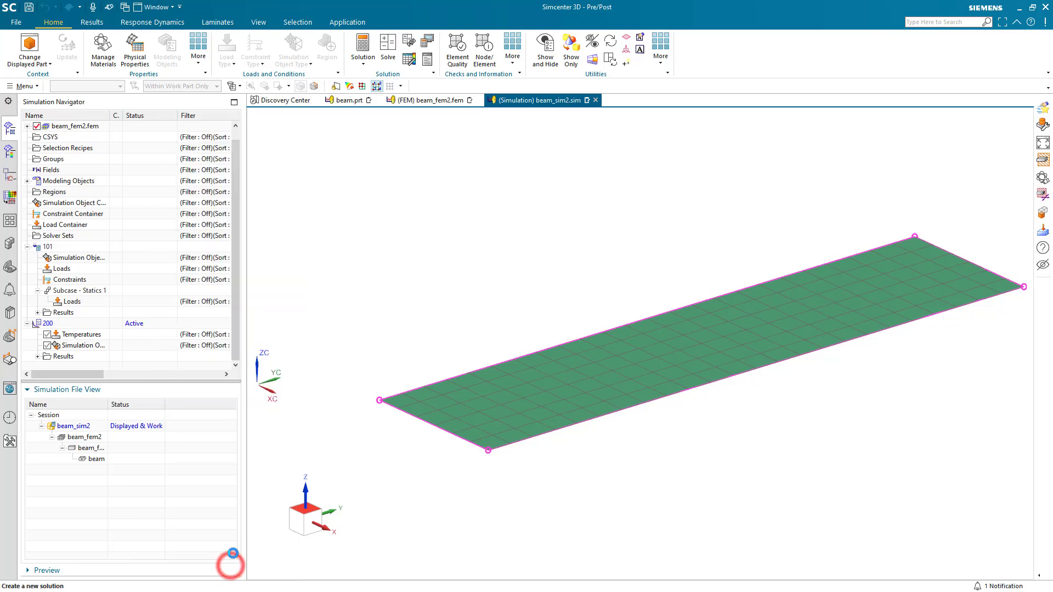
pyautogui.click(429, 568)
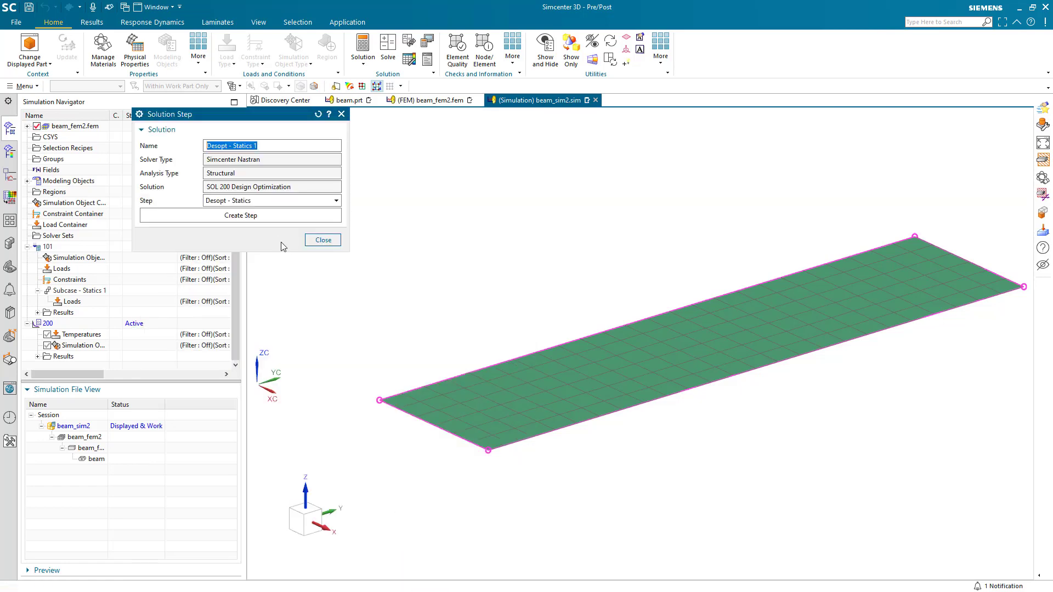
# Create a Desopt - Statics step in the SOL 200 solution.
pyautogui.click(272, 201)
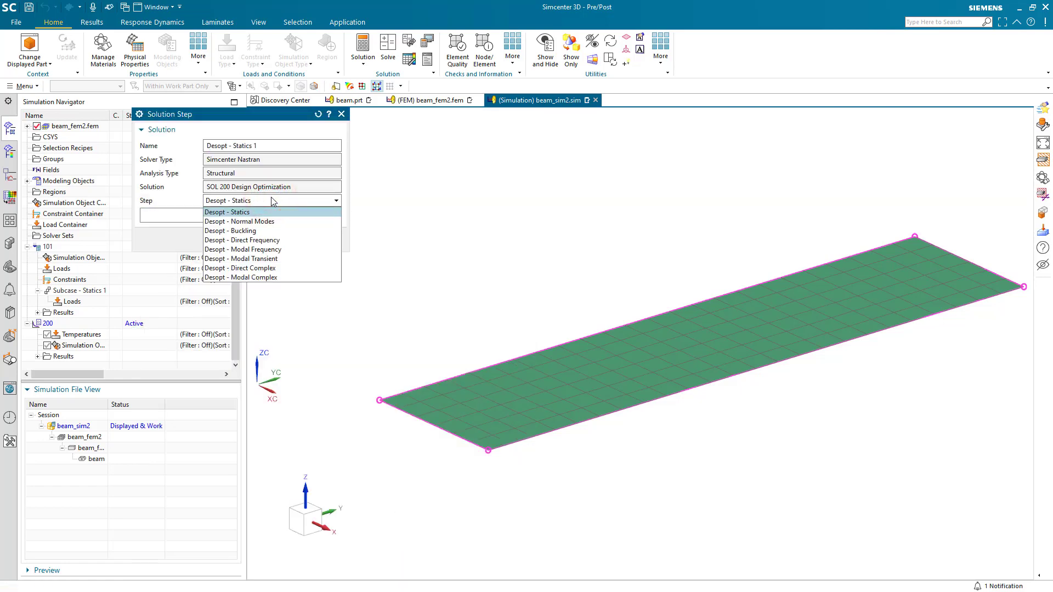
pyautogui.click(269, 212)
pyautogui.click(268, 219)
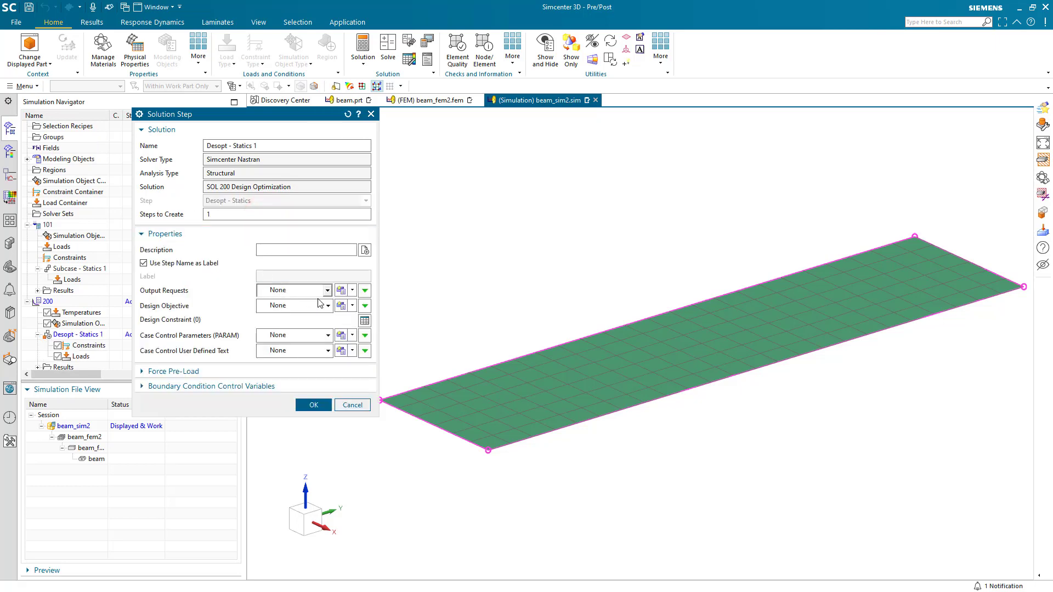
# Create a design constraint for the Desopt - Statics step and start its response definition as Composite Failure (CFAILURE).
pyautogui.click(365, 321)
pyautogui.click(295, 144)
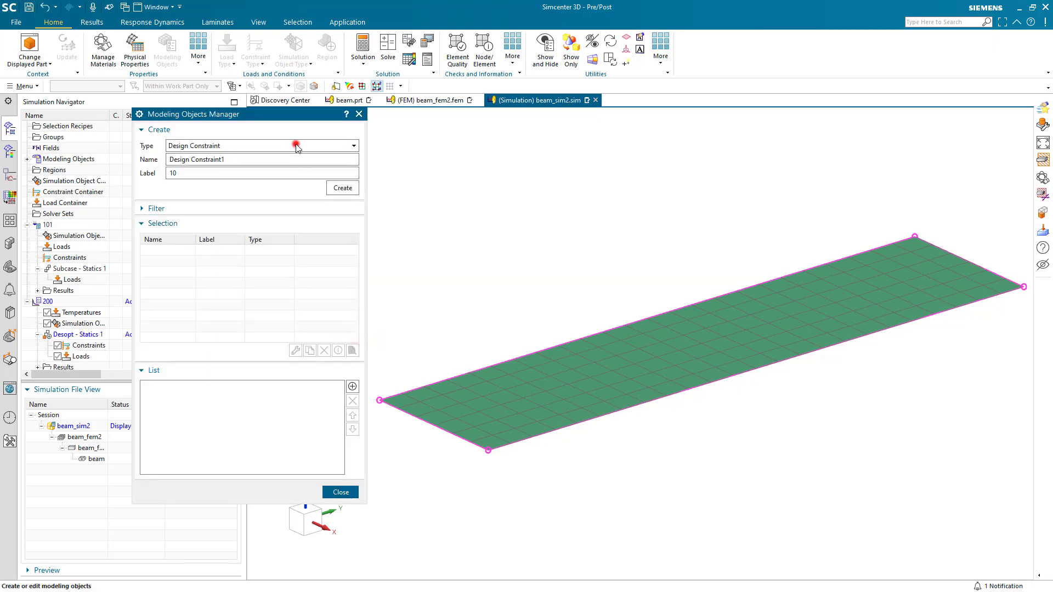
pyautogui.click(342, 188)
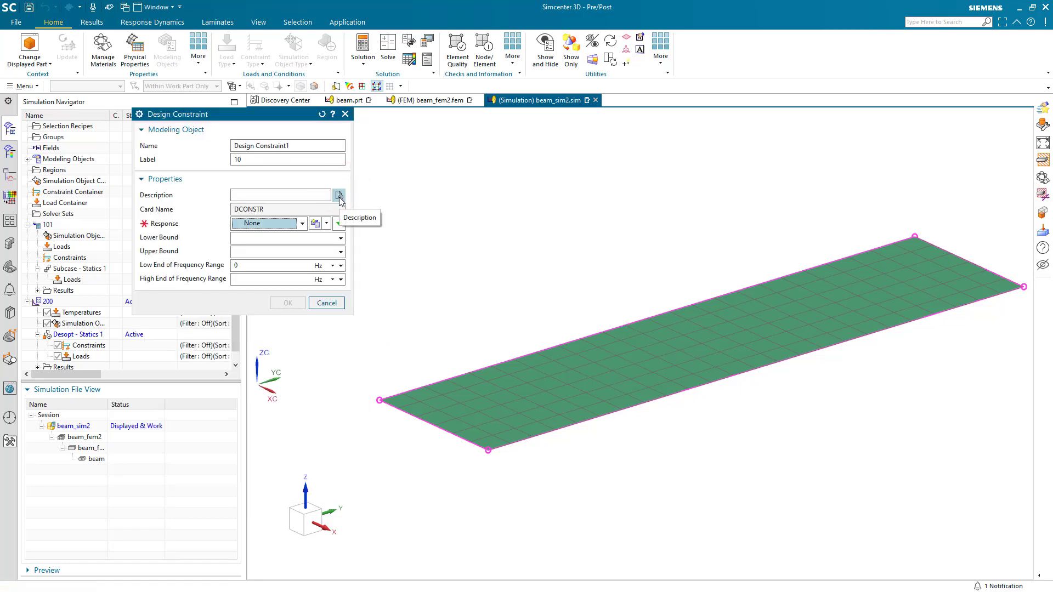
pyautogui.click(315, 223)
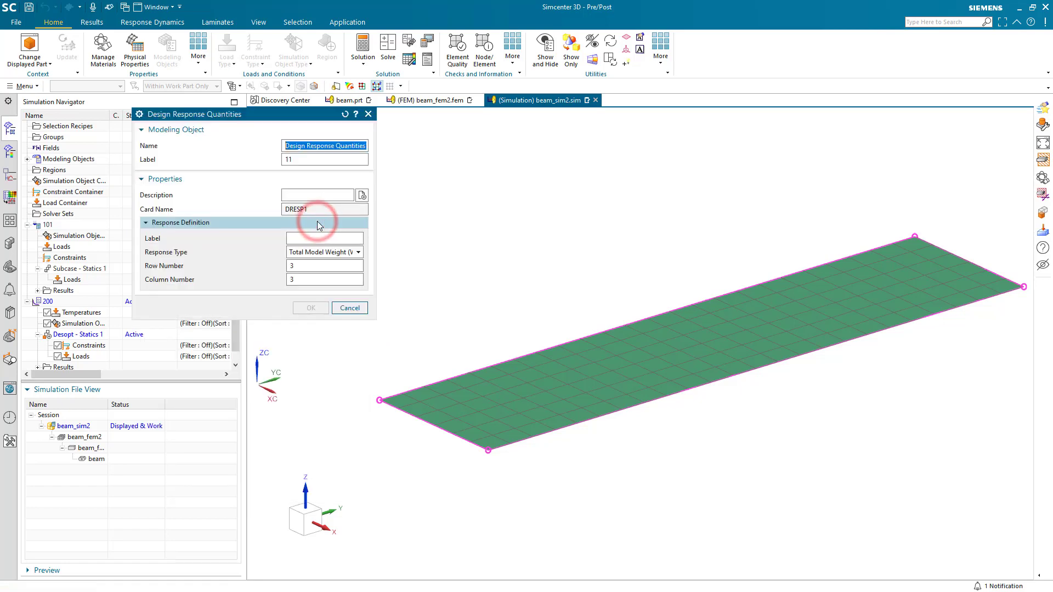
pyautogui.click(341, 252)
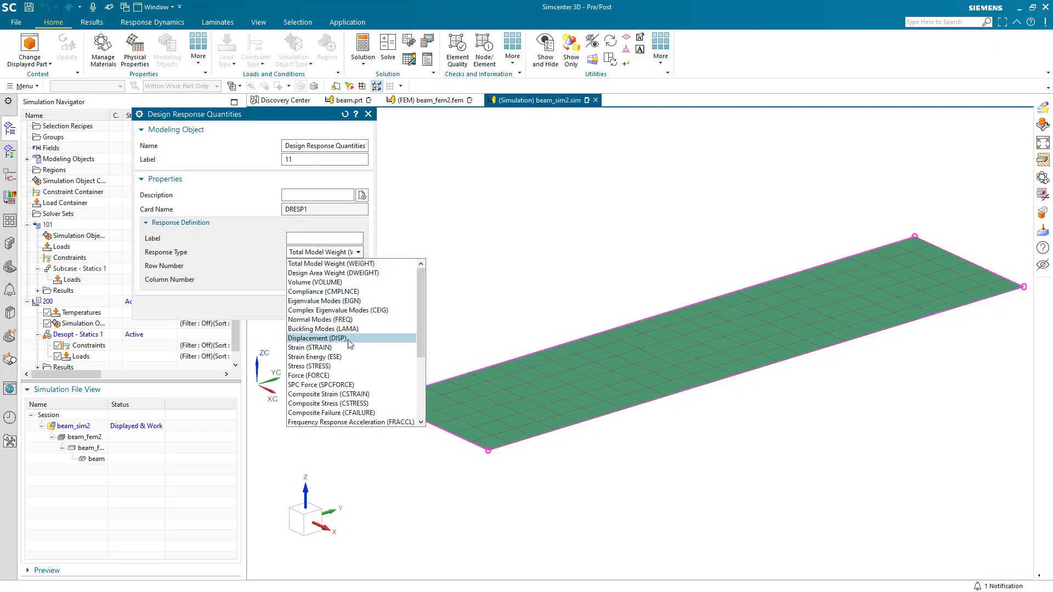
pyautogui.click(365, 413)
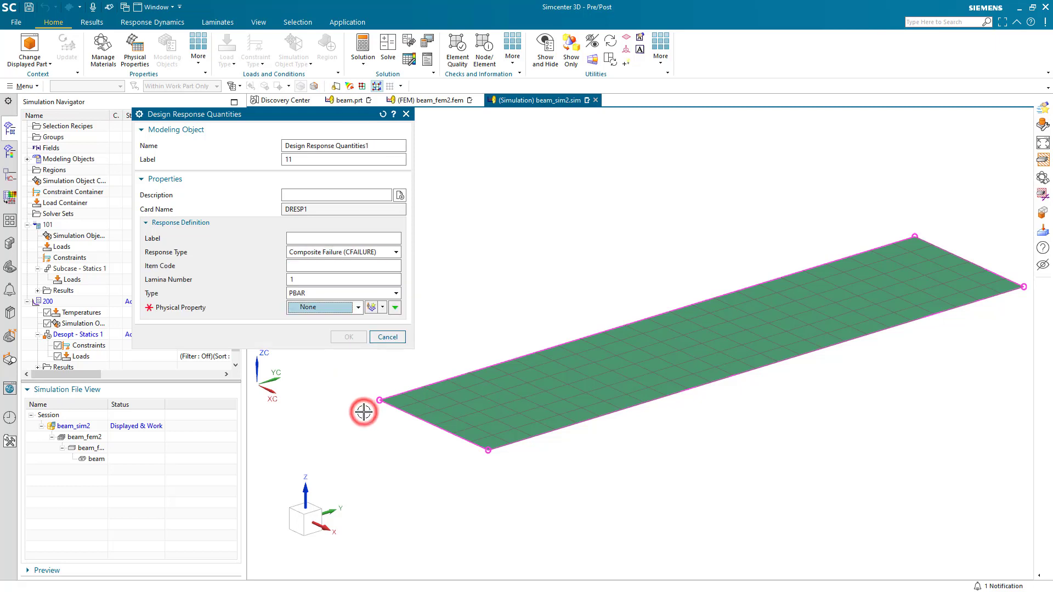
# Set the composite failure response's item code to 5 and its lamina number to 3.
pyautogui.click(340, 266)
pyautogui.write('5')
pyautogui.click(338, 280)
pyautogui.press('BackSpace')
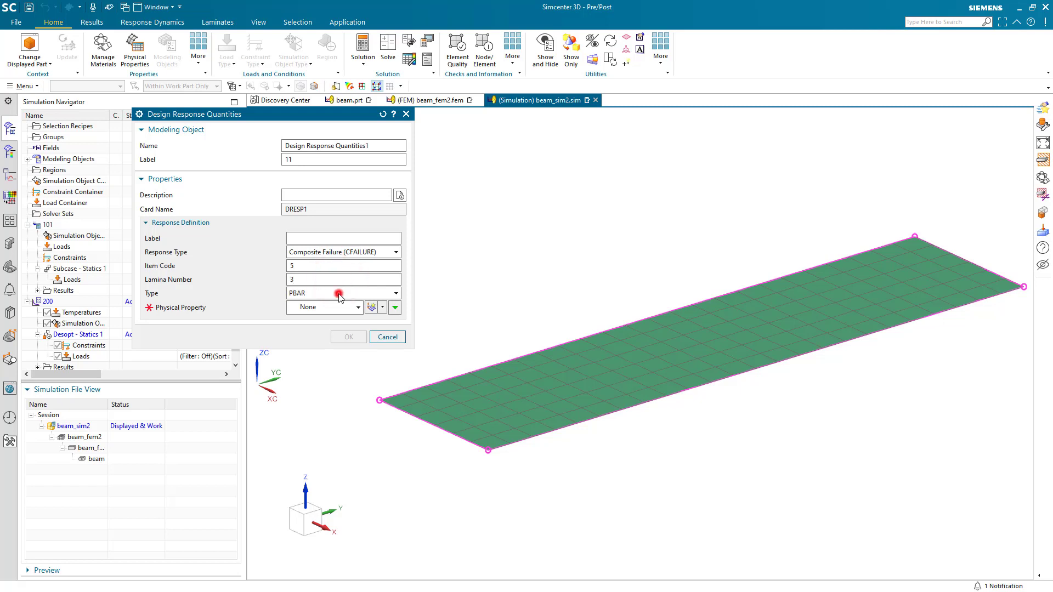
# Assign the response to property type Laminate with physical property Laminate1, label it FI, and finish the response definition.
pyautogui.click(338, 294)
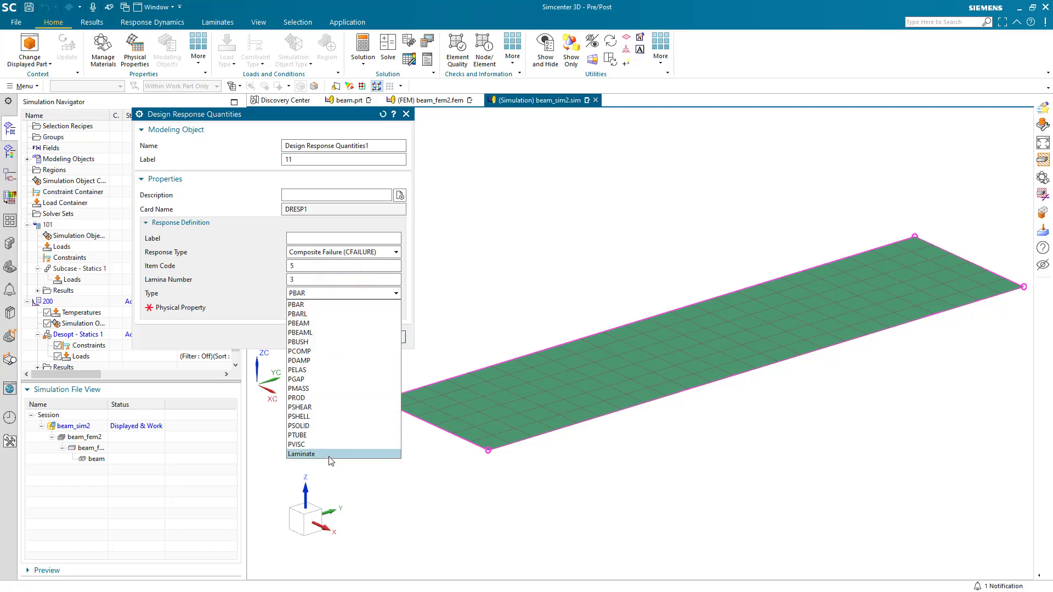
pyautogui.click(331, 455)
pyautogui.click(357, 307)
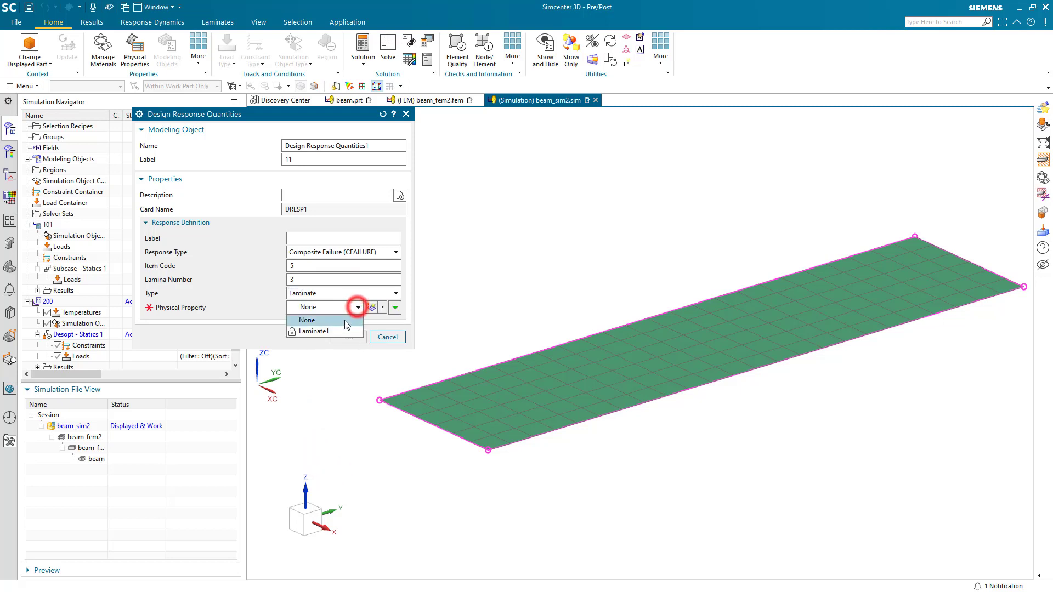
pyautogui.click(337, 330)
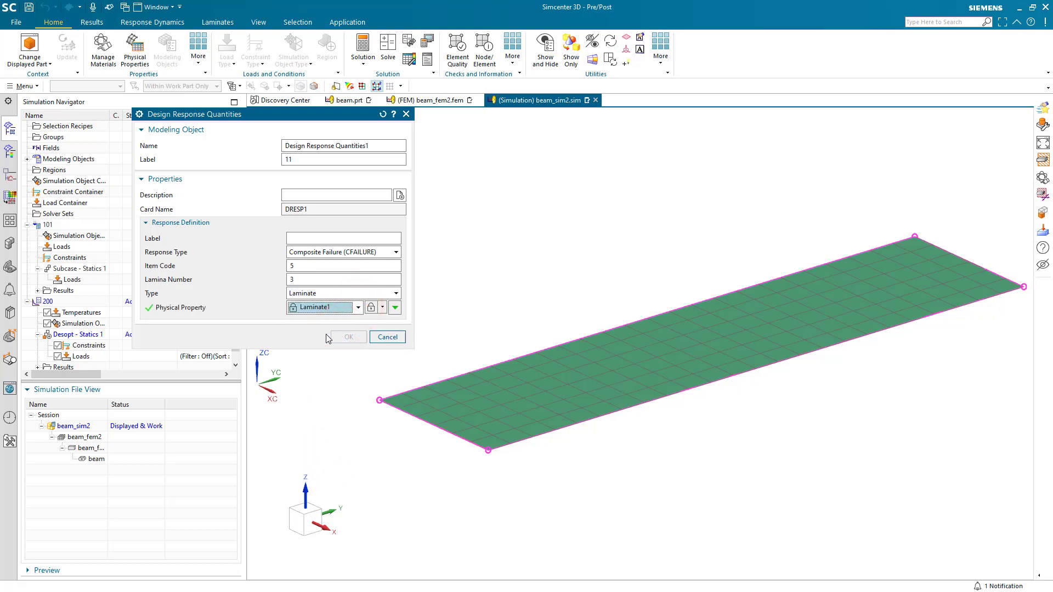
pyautogui.click(321, 237)
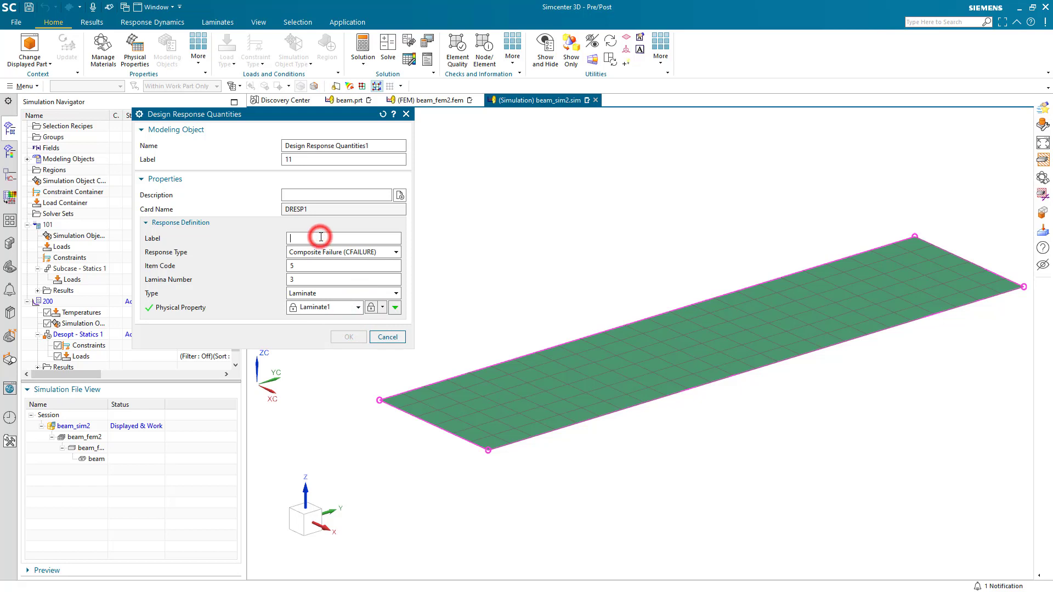
pyautogui.write('FI')
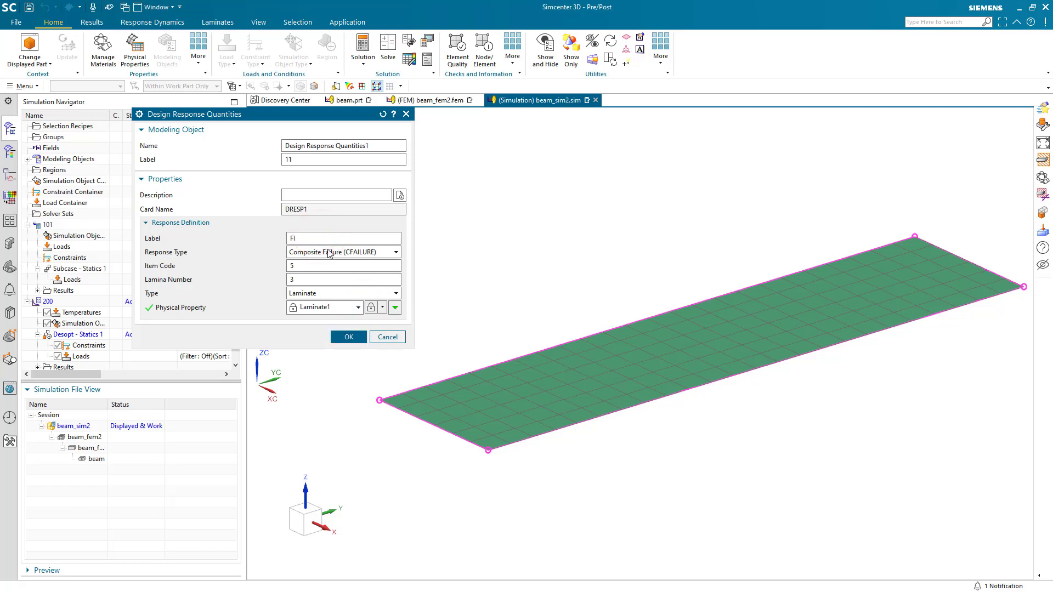
pyautogui.click(349, 336)
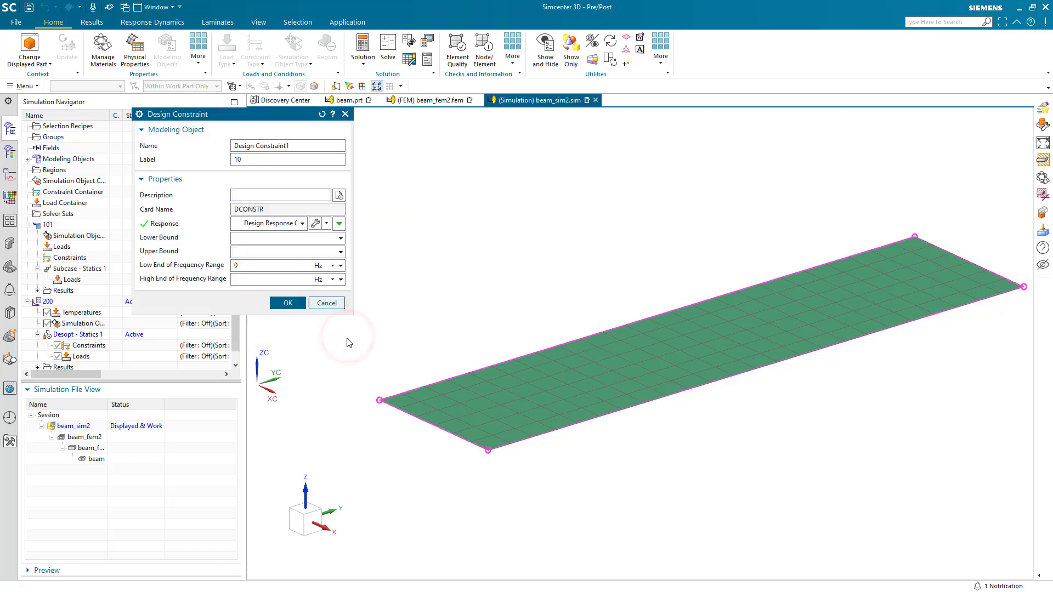
# Enter the design constraint's lower and upper bounds and add it to the solution step's constraint list.
pyautogui.click(281, 240)
pyautogui.click(273, 257)
pyautogui.click(286, 303)
pyautogui.click(352, 386)
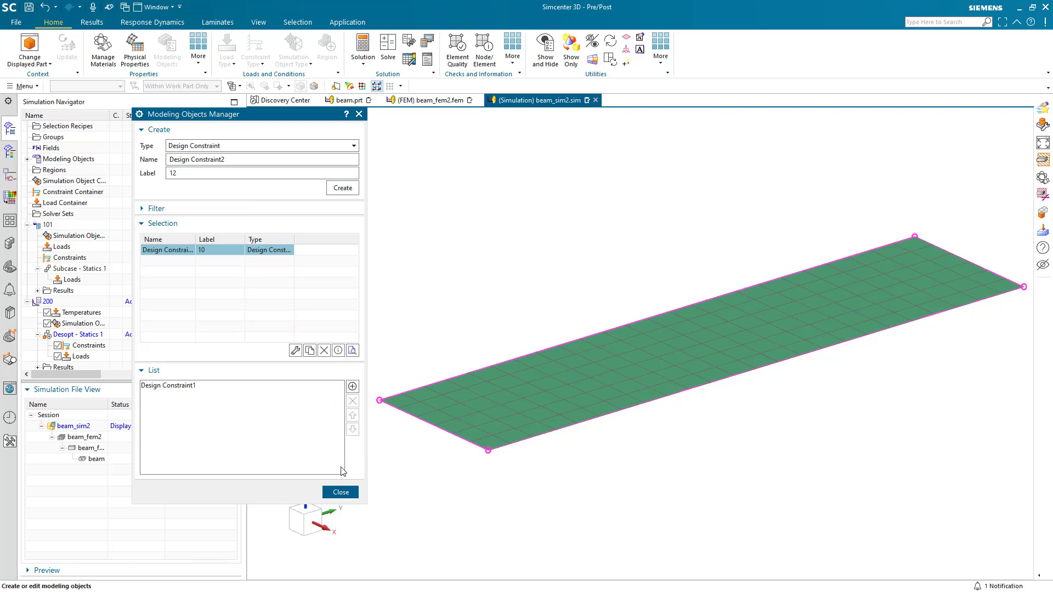
pyautogui.click(341, 492)
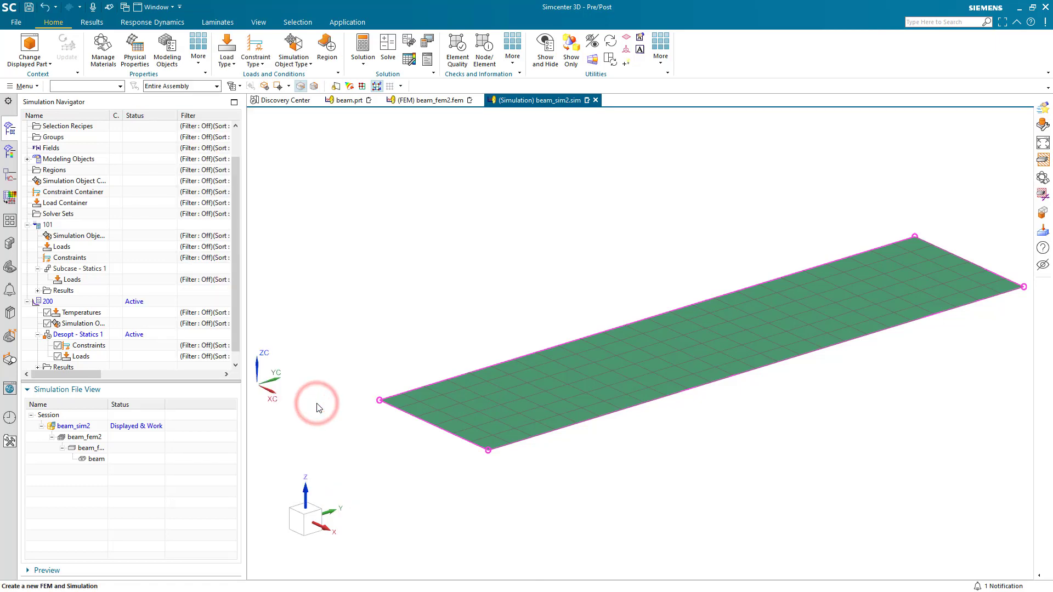
# Apply a fixed constraint to the corner vertex at the -X side of the beam's -Y end.
pyautogui.click(254, 65)
pyautogui.click(270, 104)
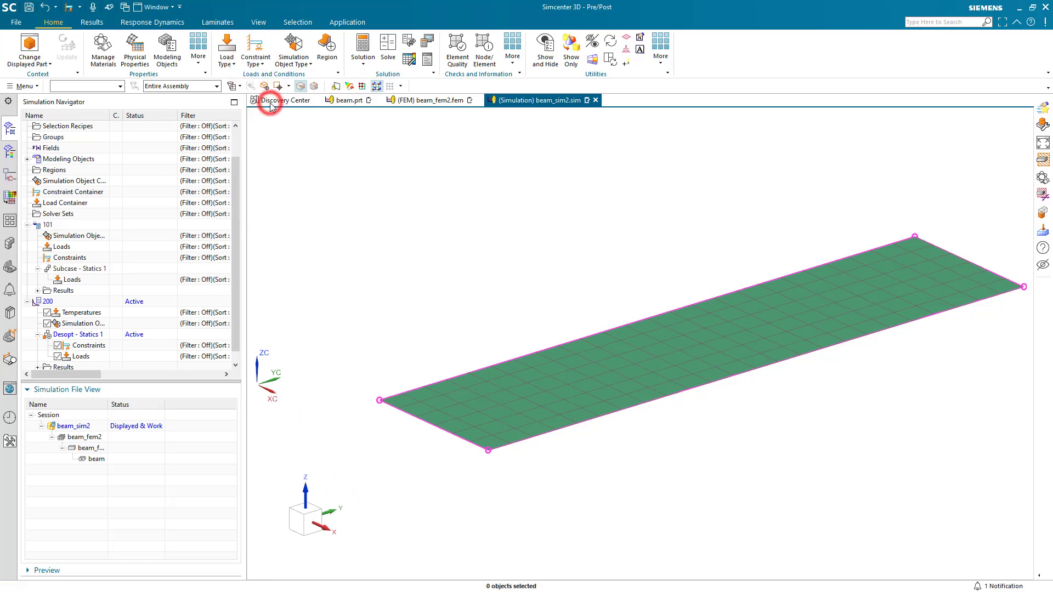
pyautogui.click(119, 86)
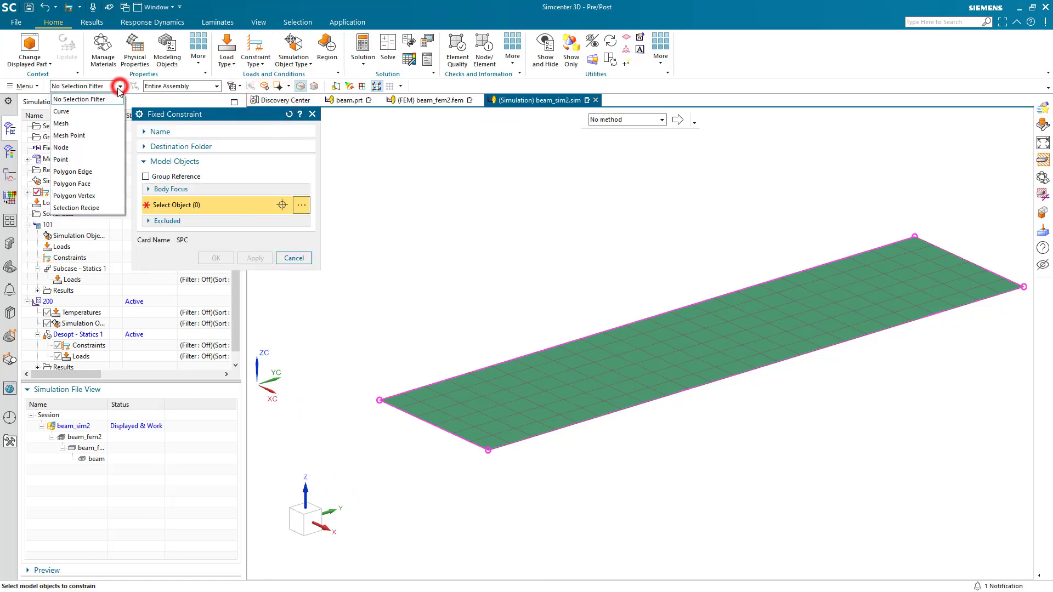
pyautogui.click(82, 196)
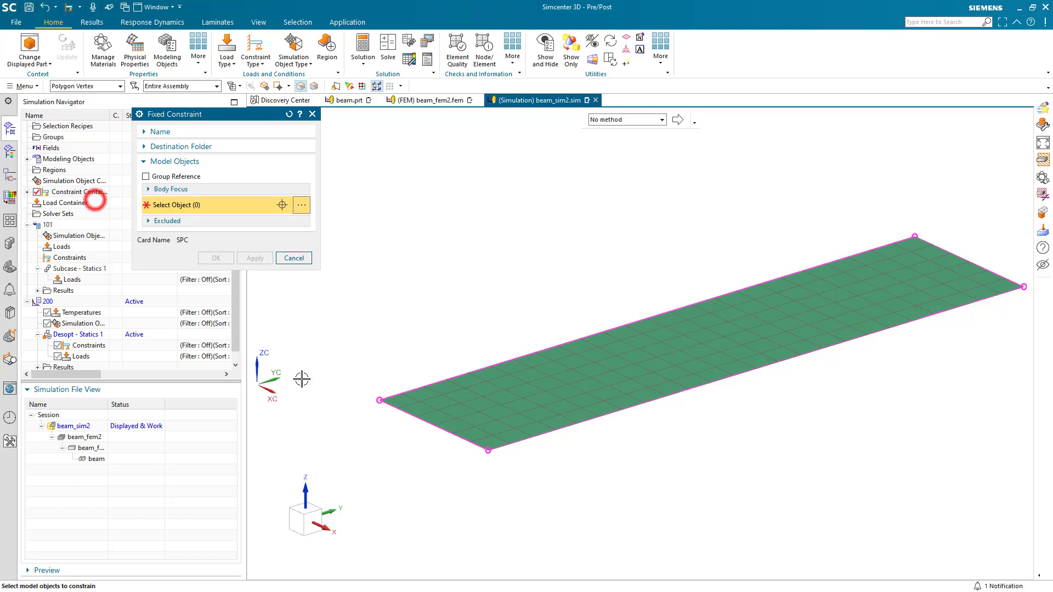
pyautogui.click(377, 402)
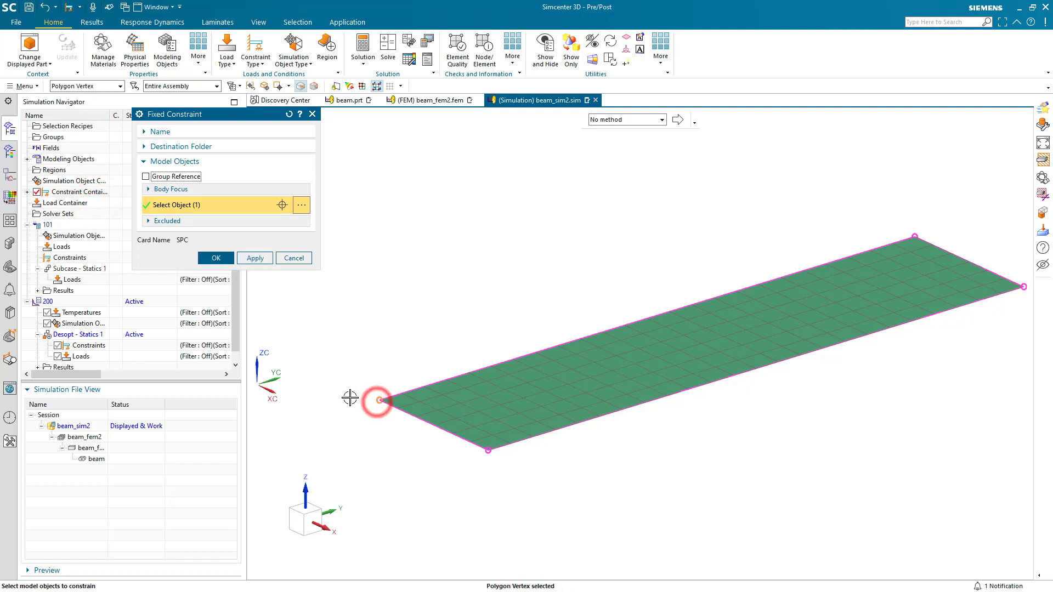
pyautogui.click(228, 258)
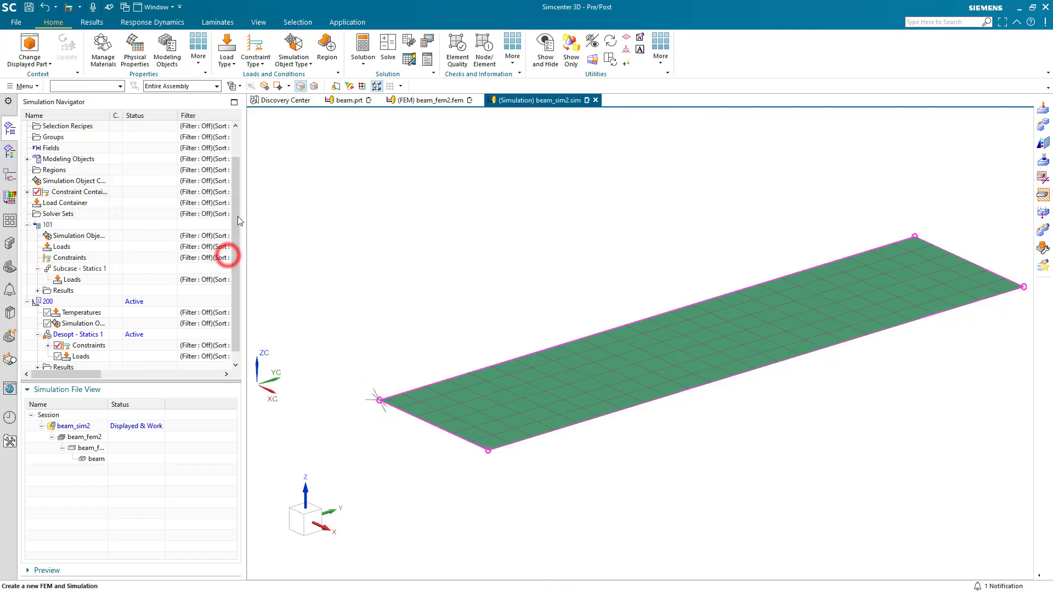
# Apply a user-defined constraint with DOF2 fixed to the short edge at the beam's -Y end.
pyautogui.click(263, 61)
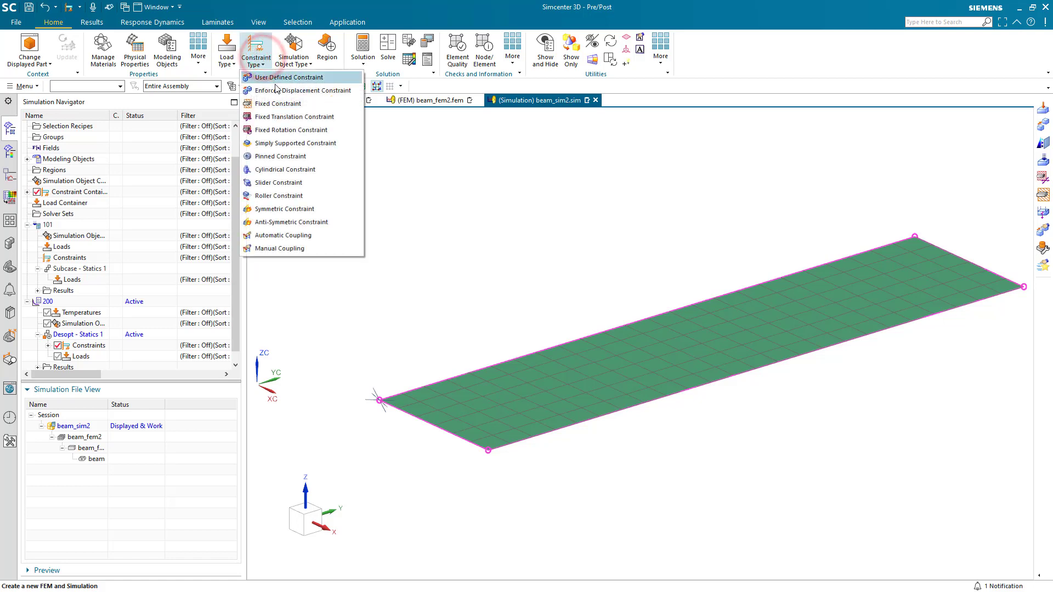
pyautogui.click(277, 81)
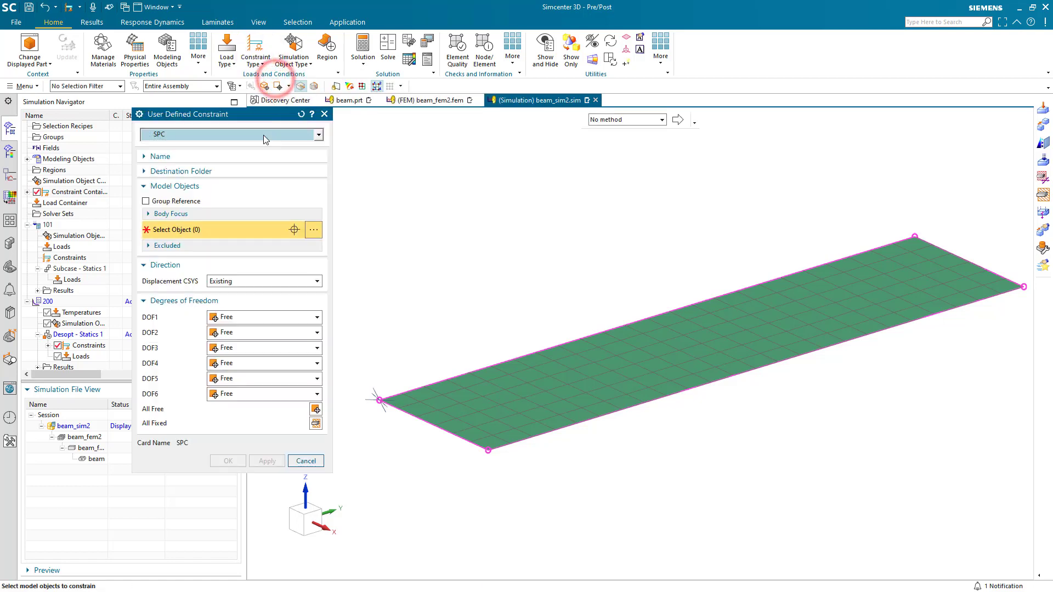
pyautogui.click(250, 337)
pyautogui.click(248, 353)
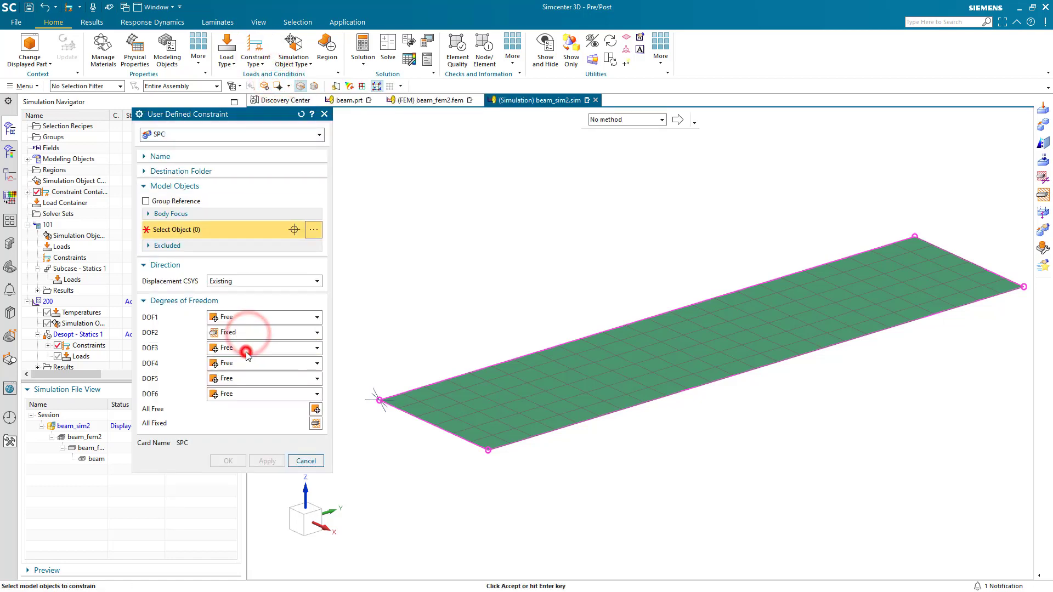
pyautogui.click(101, 87)
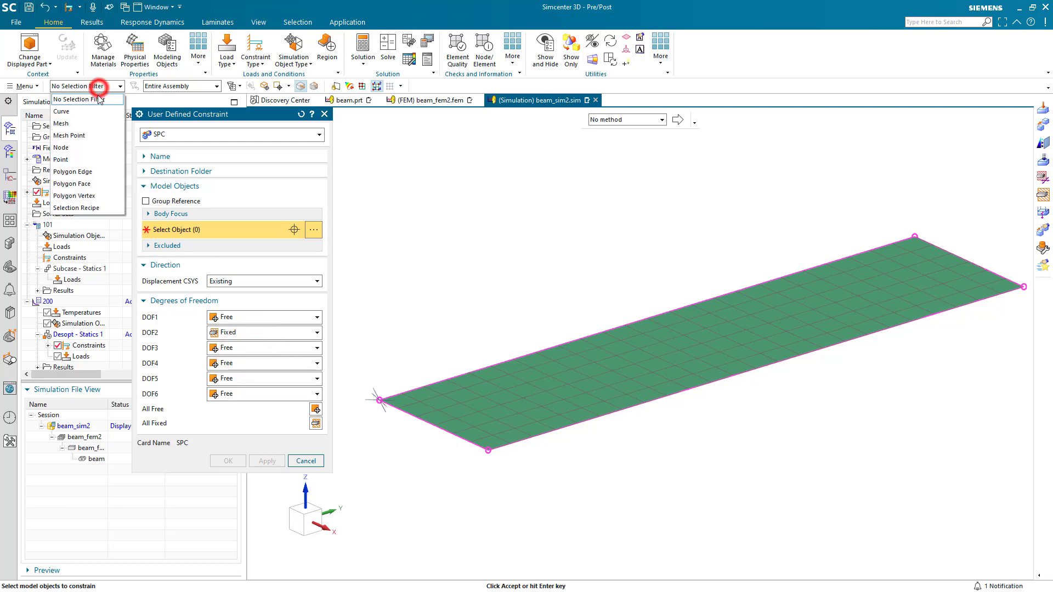
pyautogui.click(88, 173)
pyautogui.click(414, 419)
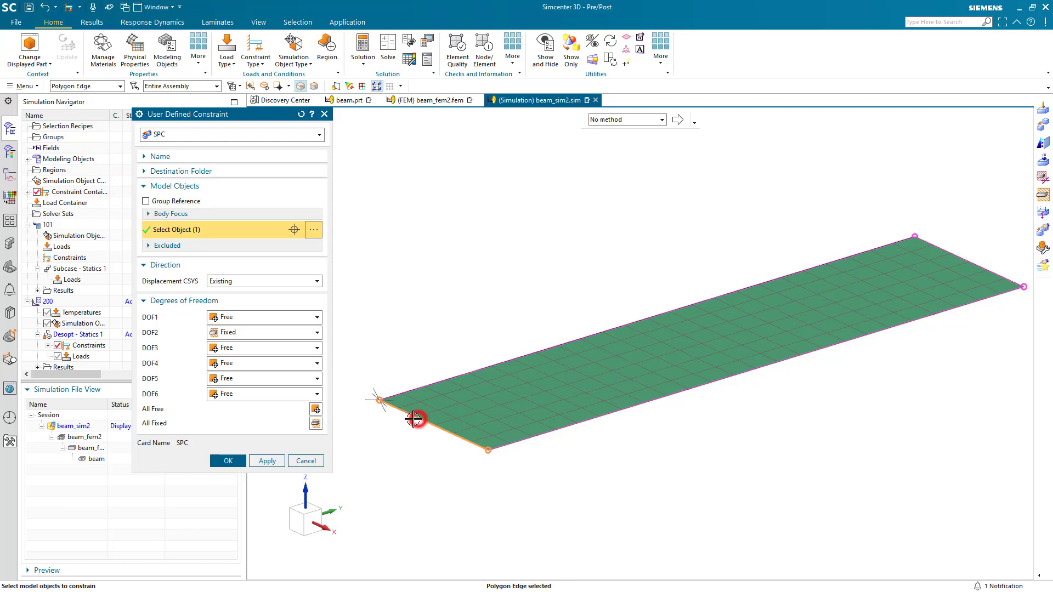
pyautogui.click(262, 462)
# Apply a user-defined constraint with DOF3 fixed to the corner vertex at the +X side of the beam's -Y end.
pyautogui.click(92, 86)
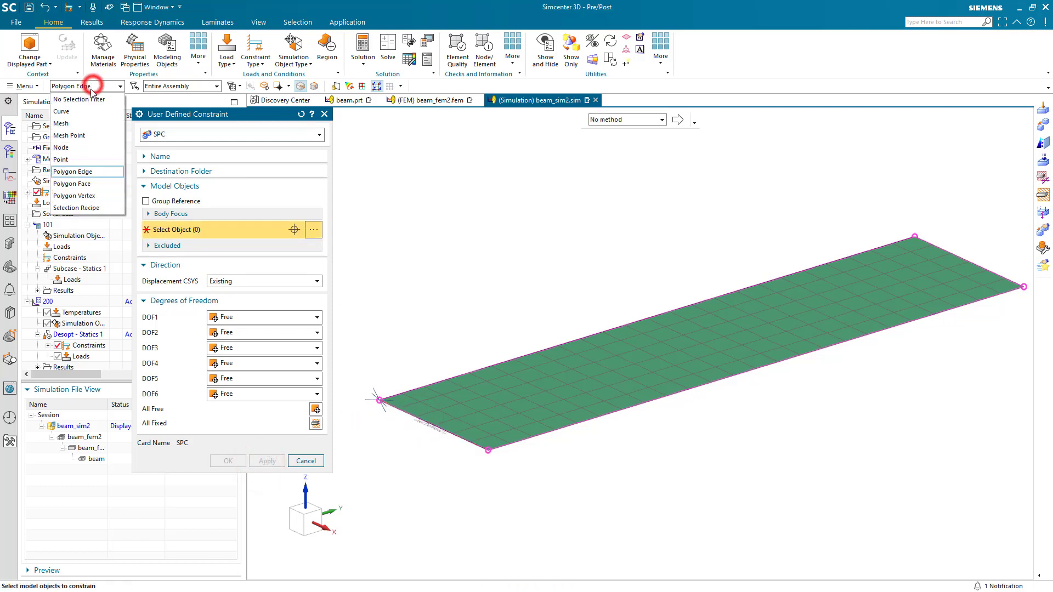
pyautogui.click(99, 196)
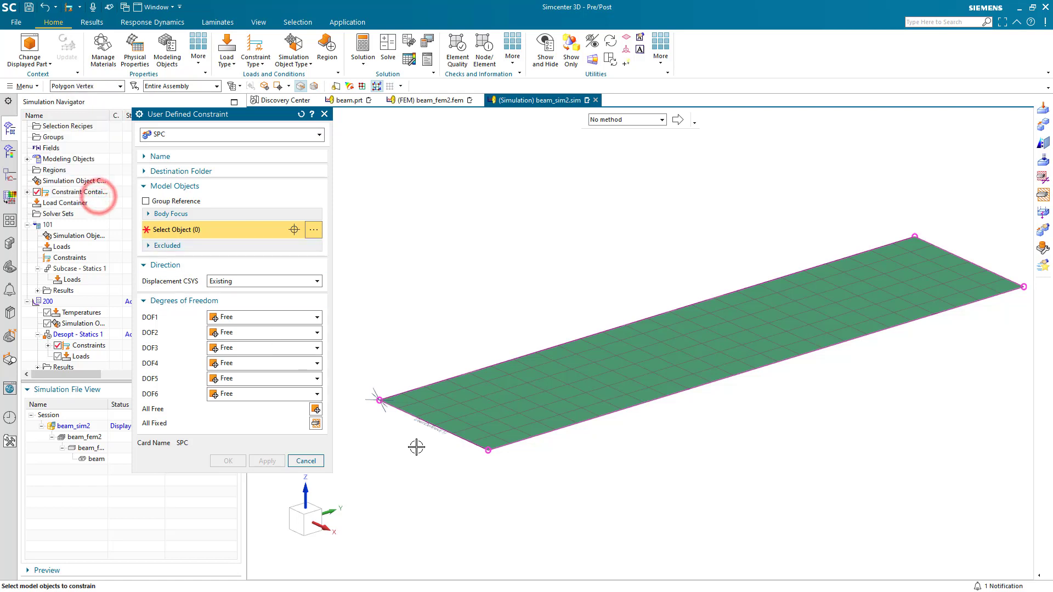
pyautogui.click(488, 451)
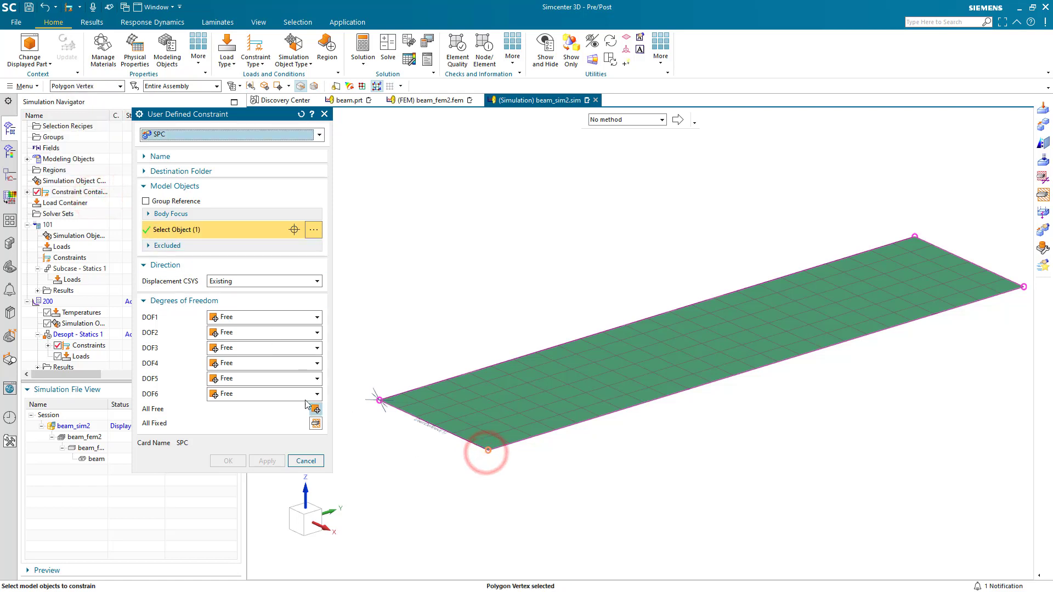
pyautogui.click(252, 348)
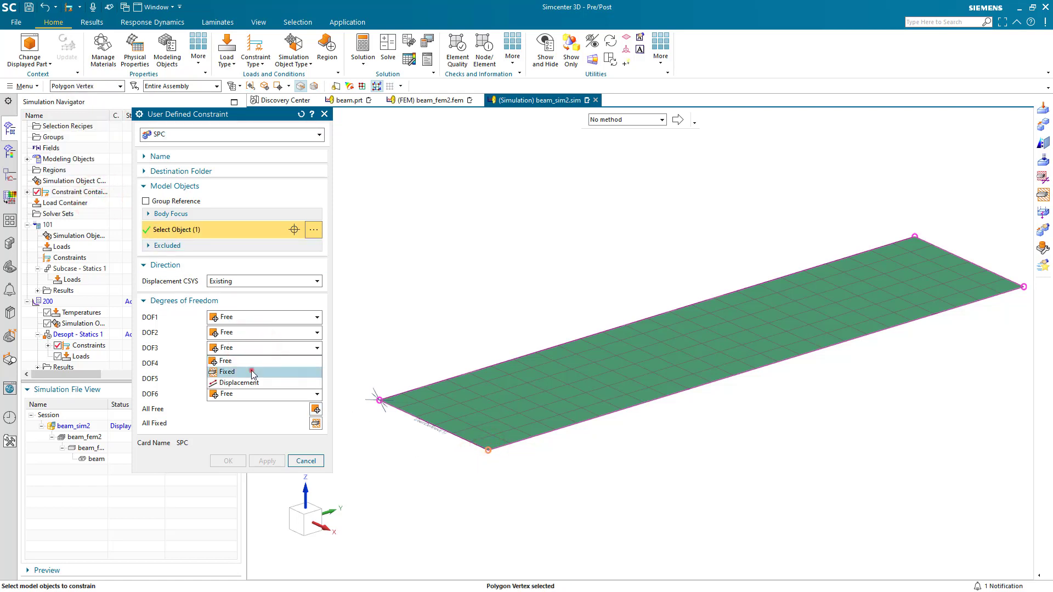
pyautogui.click(251, 371)
pyautogui.click(237, 460)
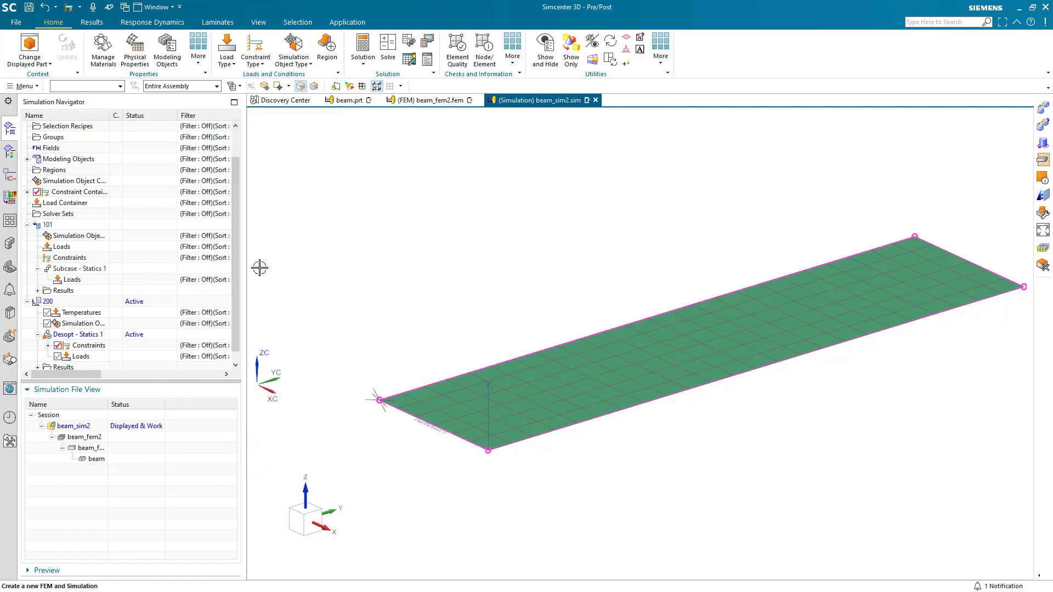
# Apply a 3e5 lbf force along +YC to the short edge at the beam's +Y end.
pyautogui.click(226, 52)
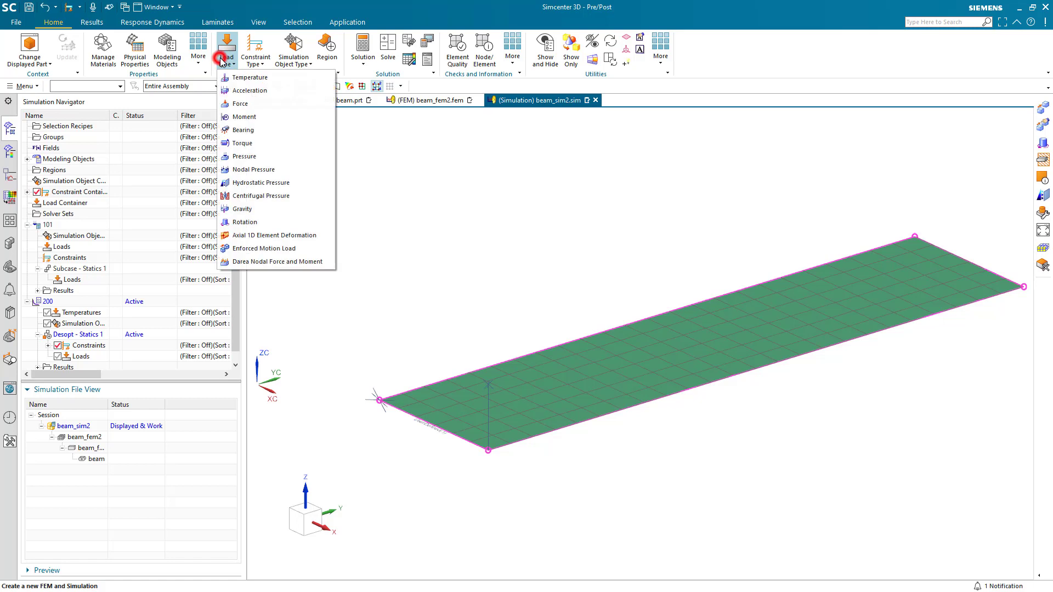
pyautogui.click(237, 101)
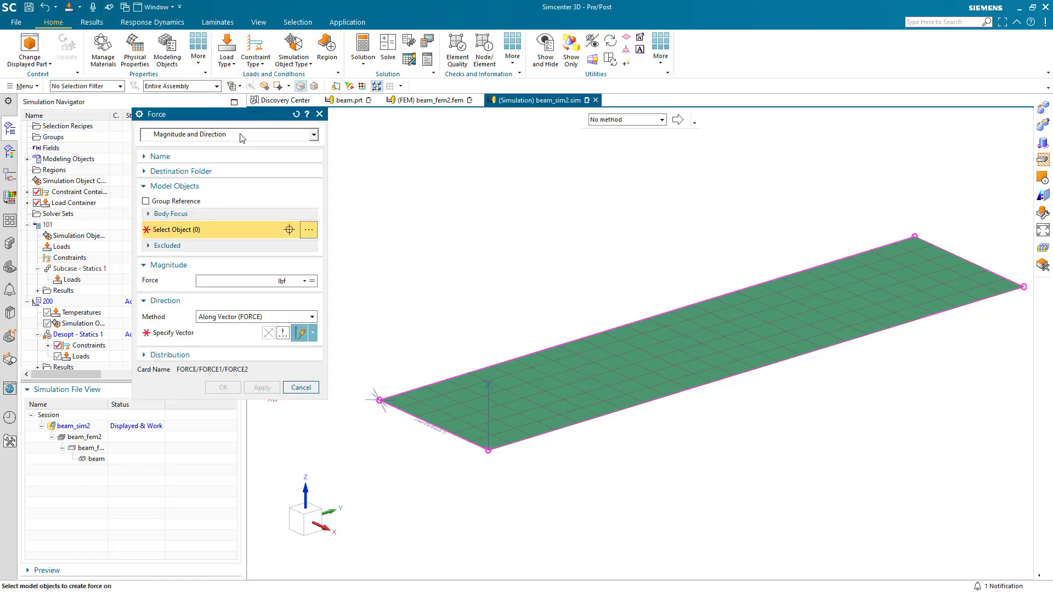
pyautogui.click(113, 88)
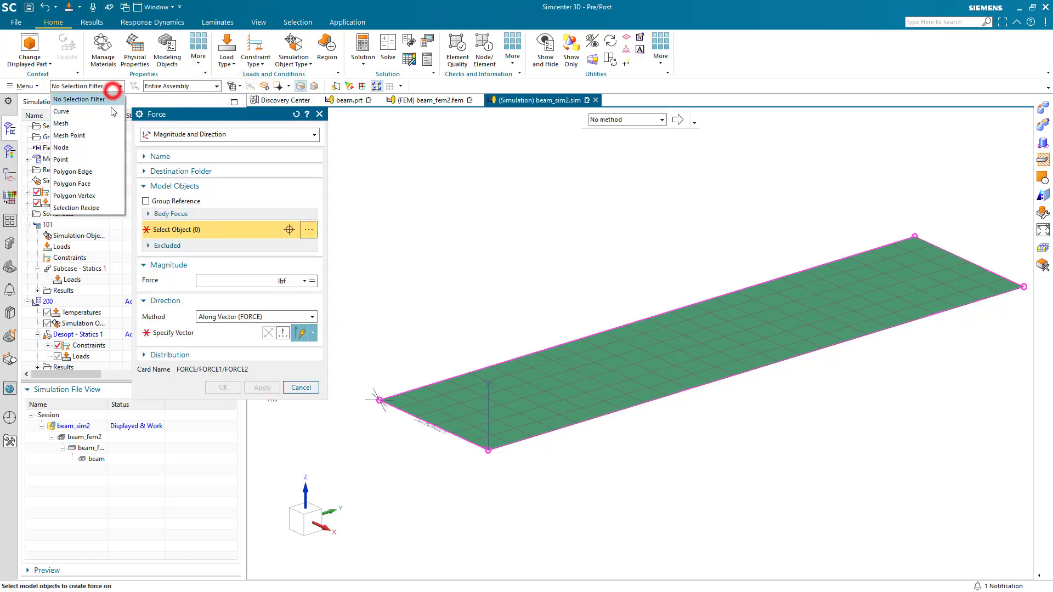
pyautogui.click(101, 172)
pyautogui.click(941, 248)
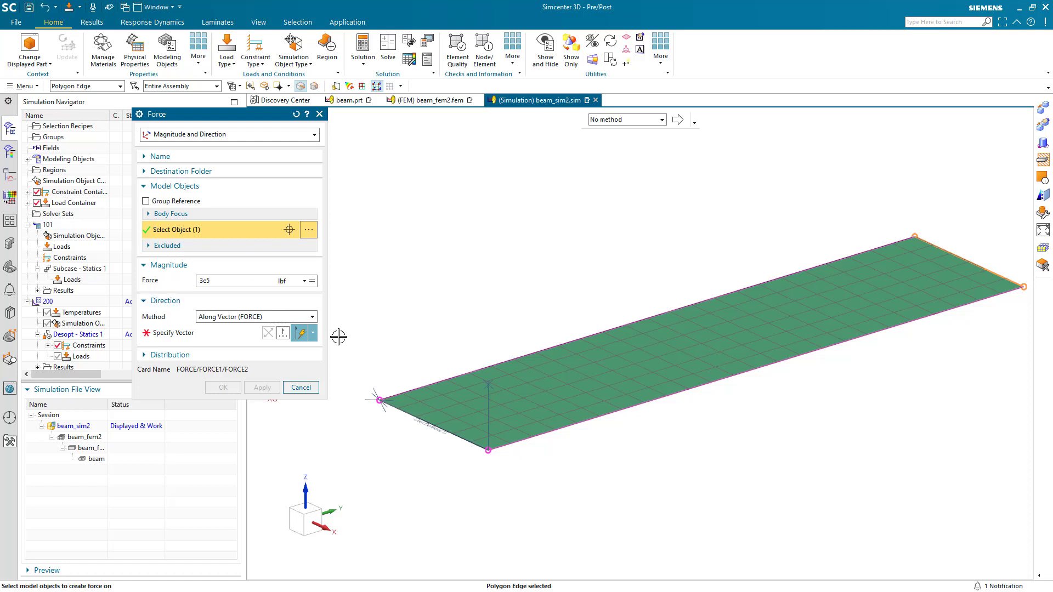
pyautogui.click(315, 335)
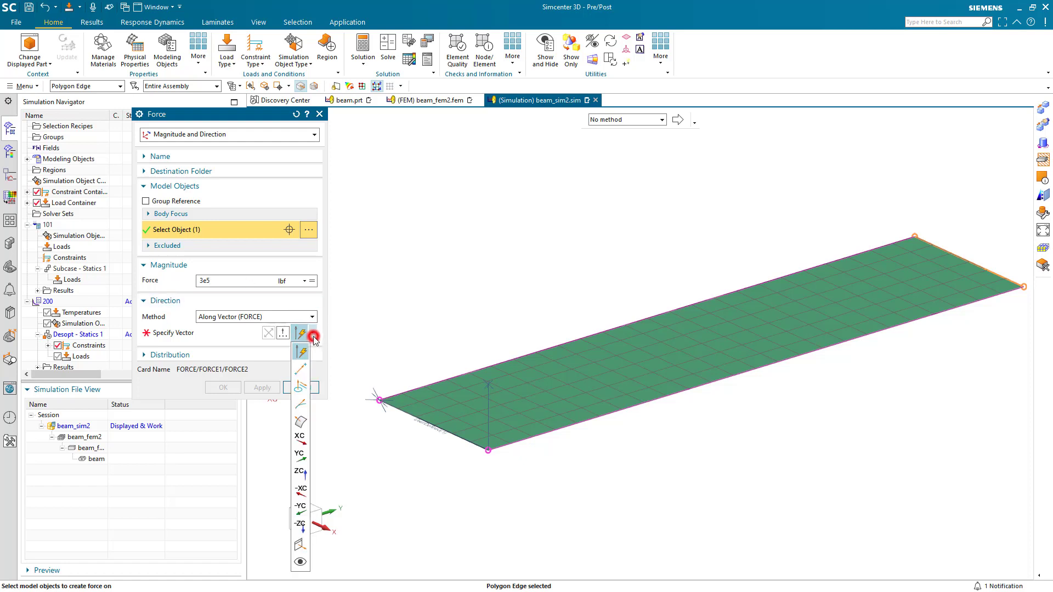
pyautogui.click(301, 458)
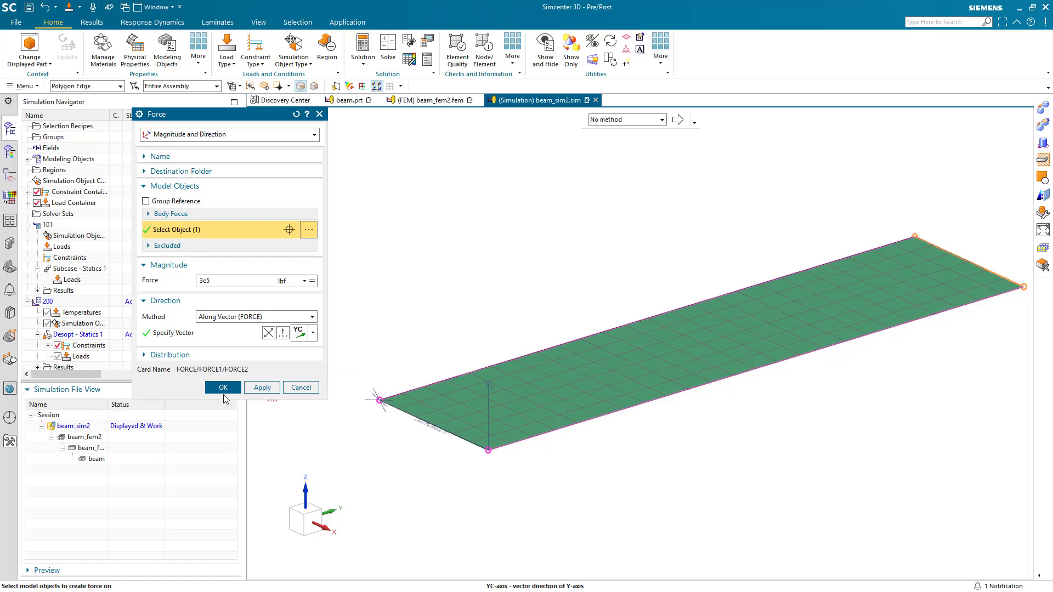
pyautogui.click(223, 388)
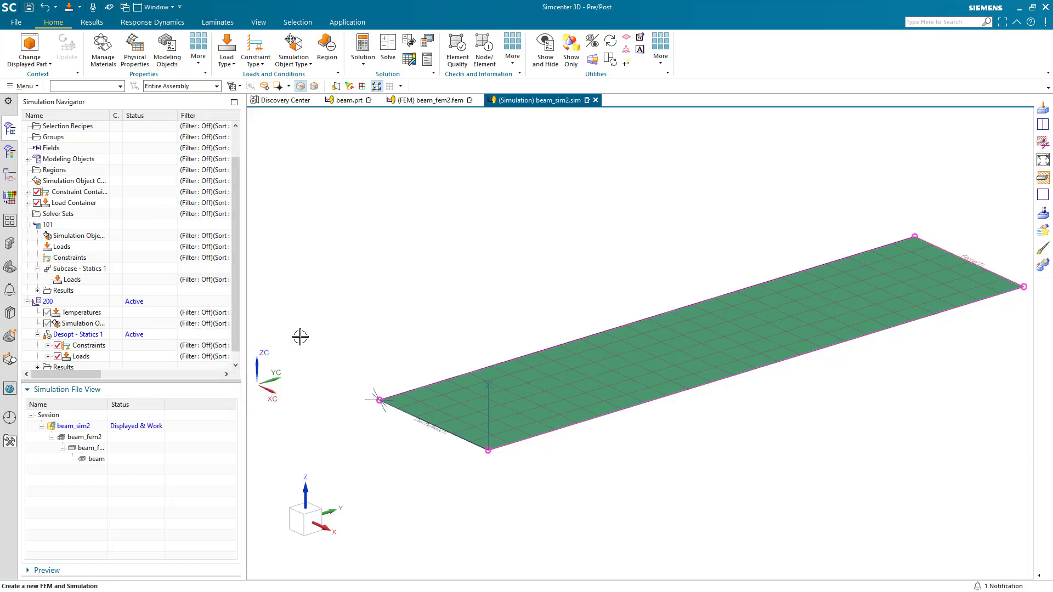
# Solve solution 200 with the model setup check enabled, and close the solver monitor windows once the job completes.
pyautogui.rightClick(73, 303)
pyautogui.click(68, 293)
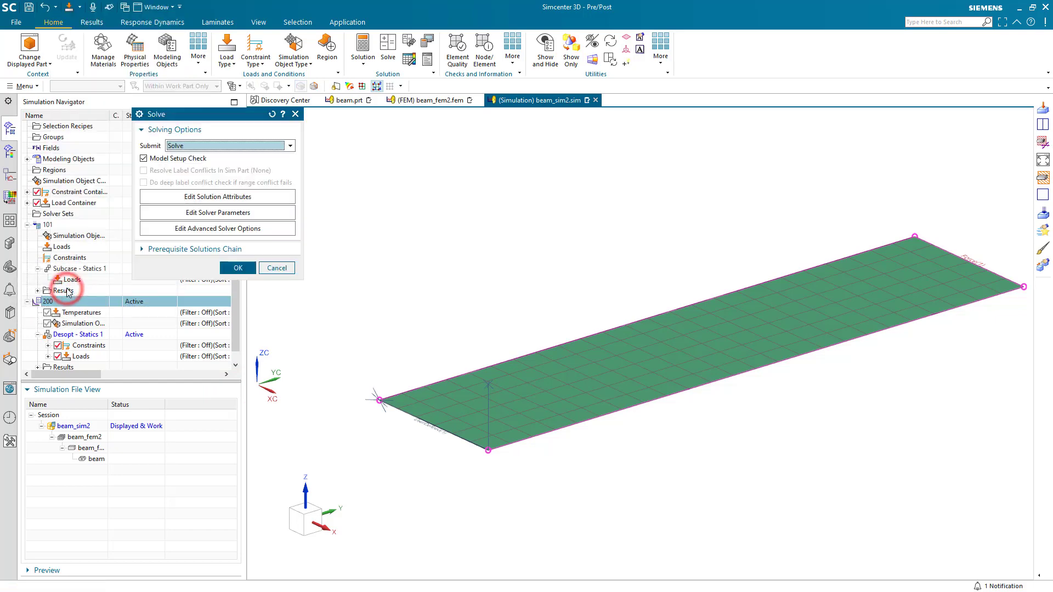
pyautogui.click(238, 268)
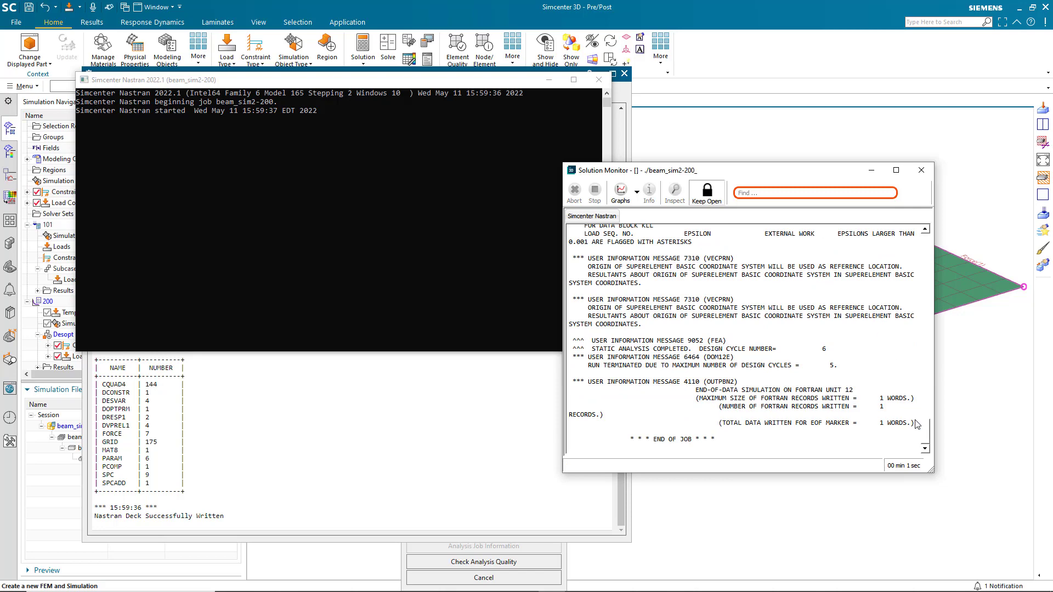
pyautogui.click(922, 171)
pyautogui.click(625, 73)
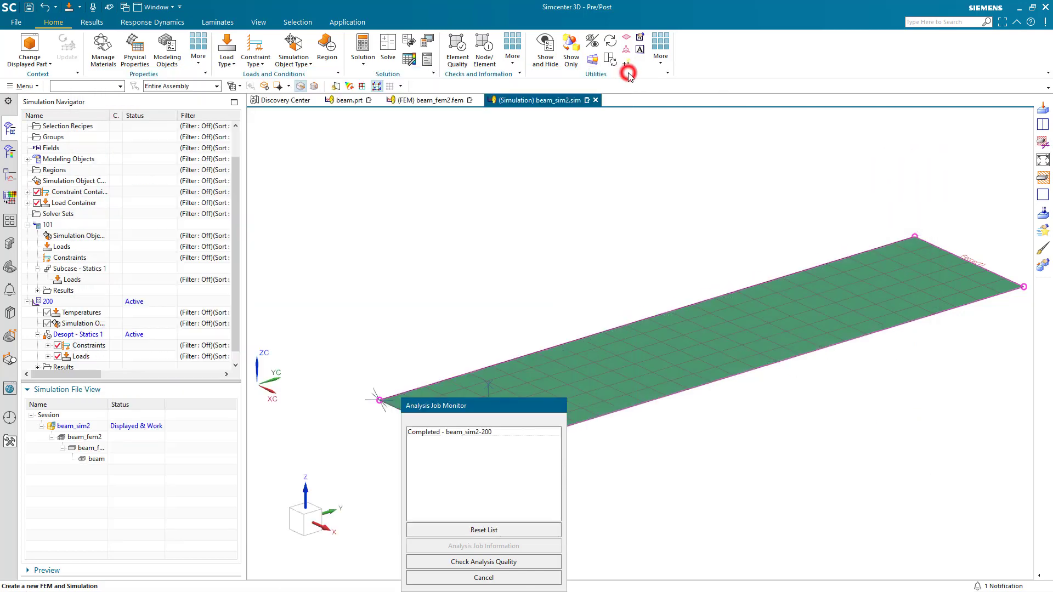
pyautogui.click(490, 577)
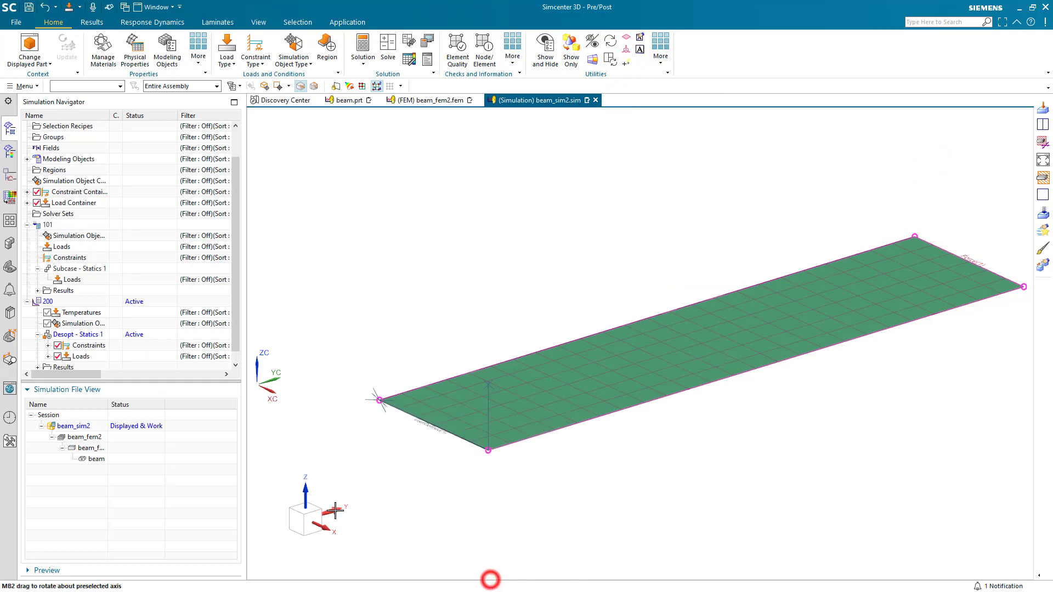
# Open beam_sim2-200.f06 from the solution's folder and examine the design variable history of the four plies across the design cycles.
pyautogui.rightClick(72, 301)
pyautogui.click(79, 303)
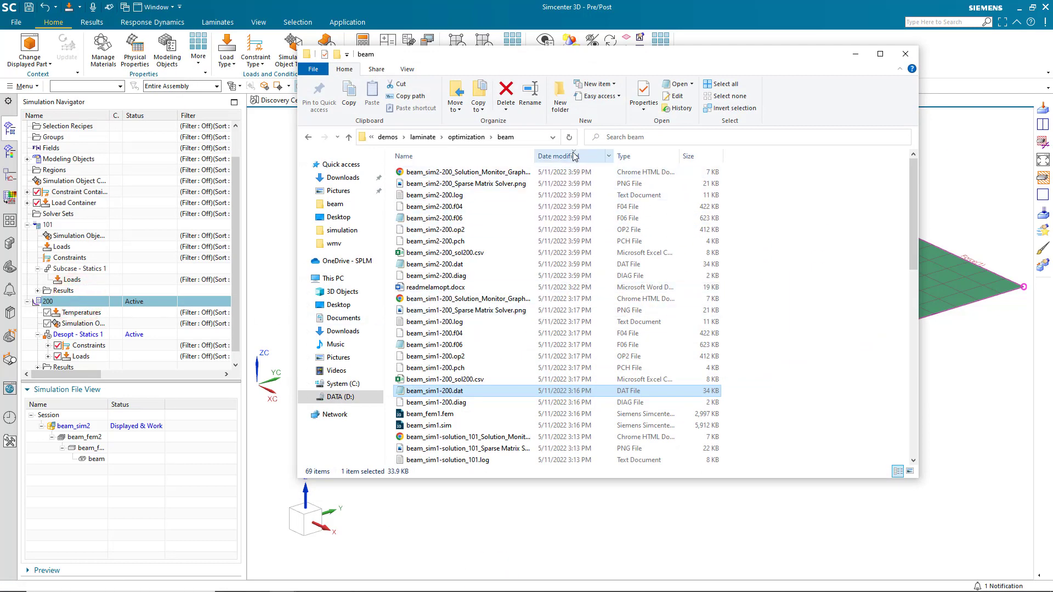
pyautogui.click(475, 218)
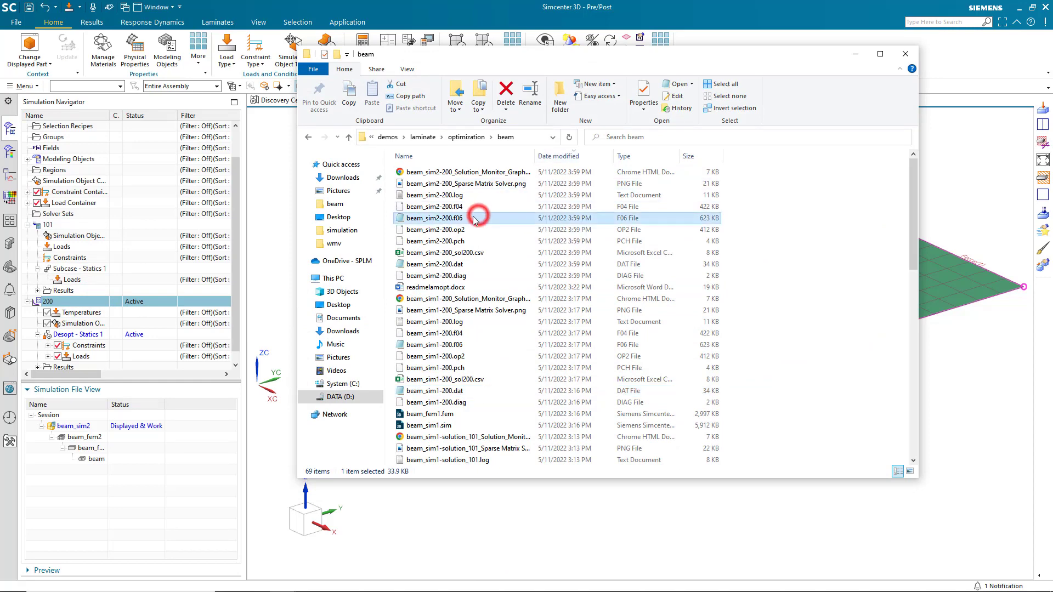
pyautogui.doubleClick(453, 219)
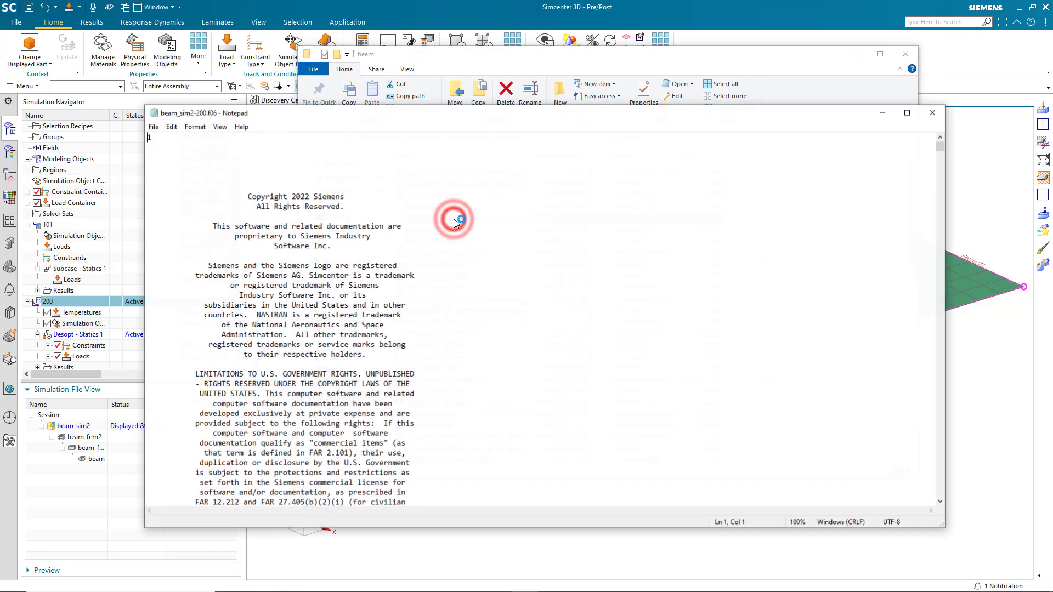
pyautogui.moveTo(941, 147); pyautogui.dragTo(928, 507)
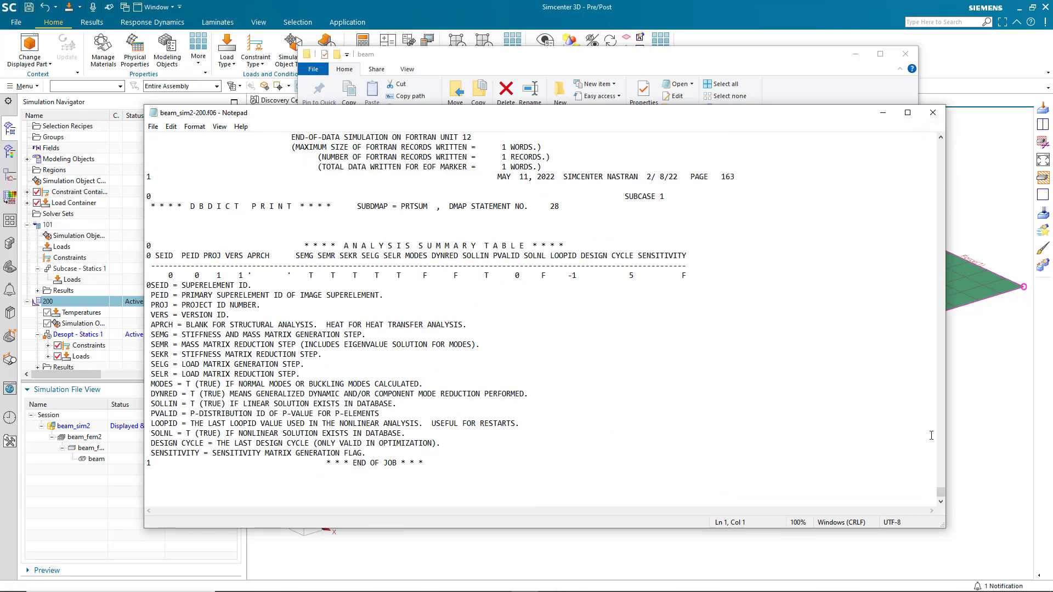
pyautogui.click(939, 366)
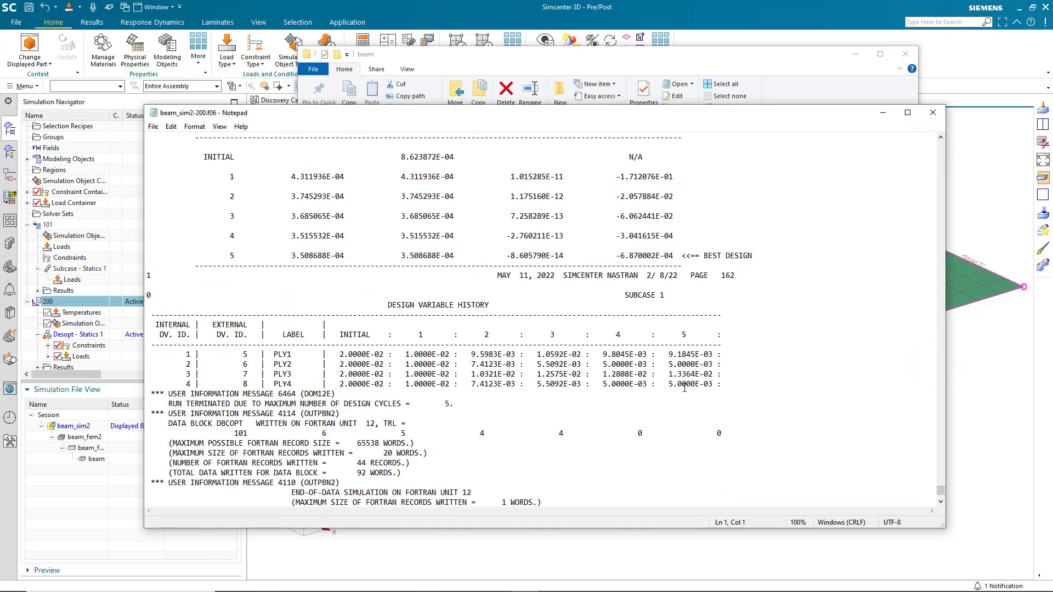
pyautogui.moveTo(379, 305); pyautogui.dragTo(493, 304)
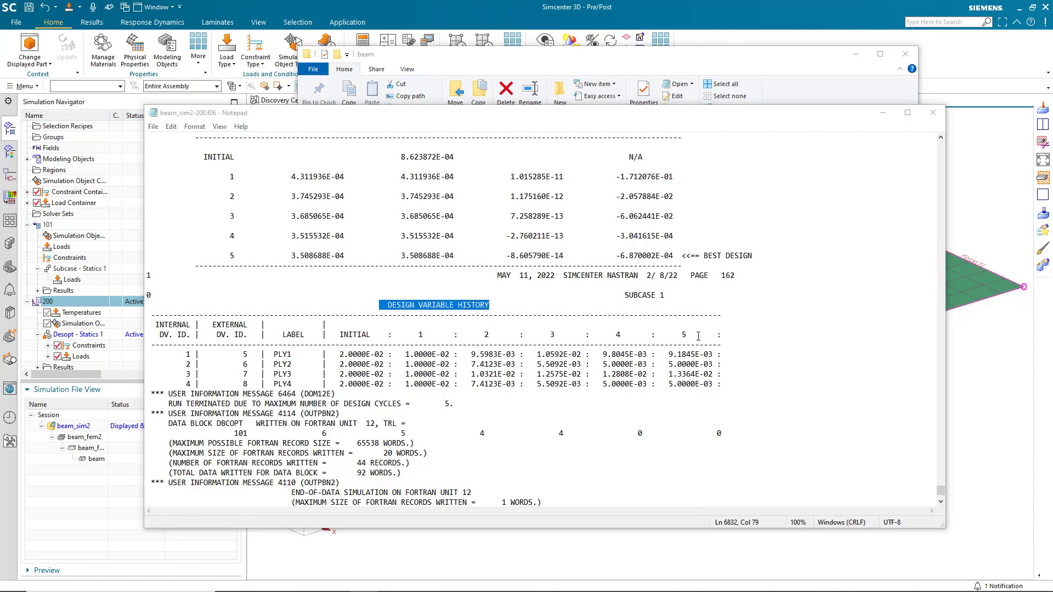
pyautogui.click(882, 113)
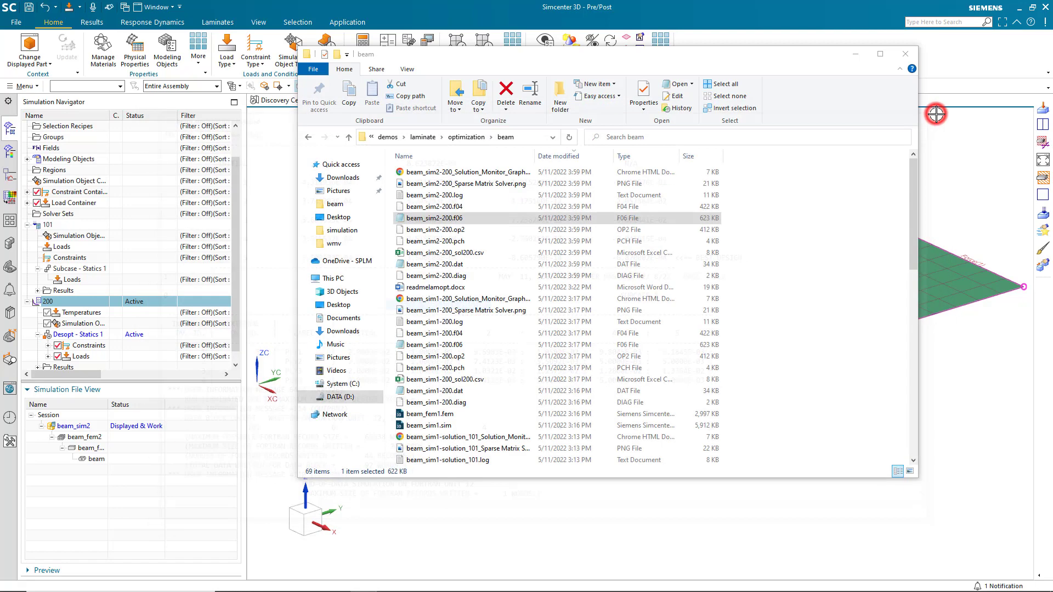
pyautogui.click(858, 56)
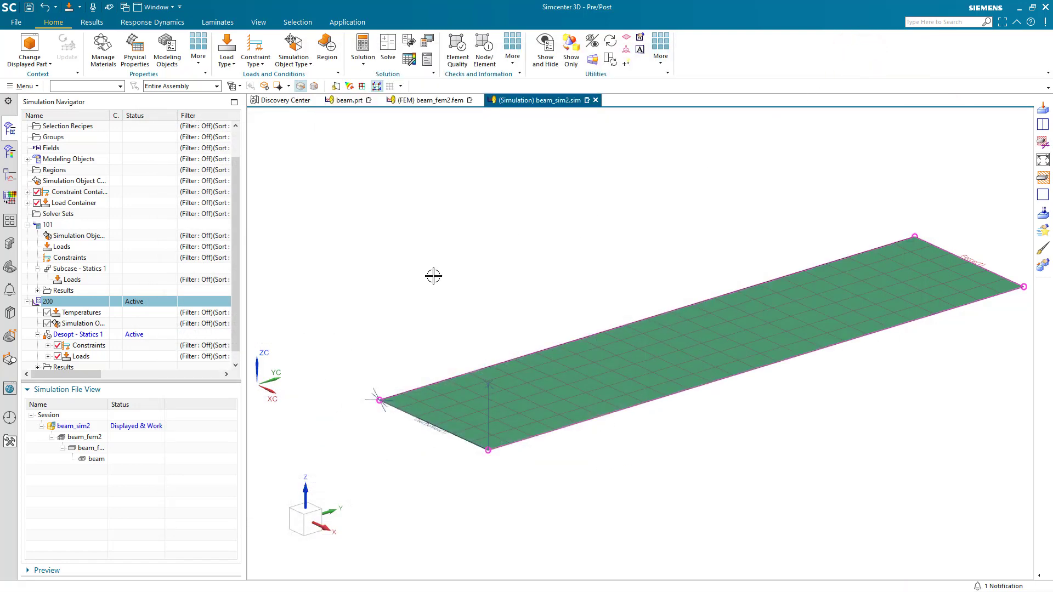
# Display beam_fem2 and start a symmetric global layup named Layup 1, filled with the existing laminate's four Ortho_Sample plies.
pyautogui.doubleClick(77, 441)
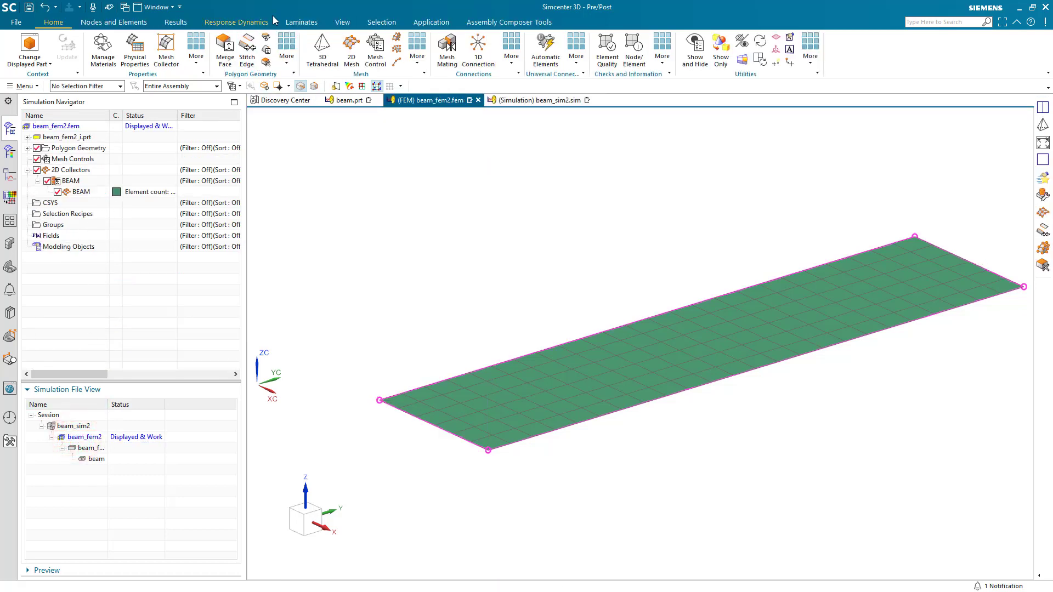
pyautogui.click(301, 22)
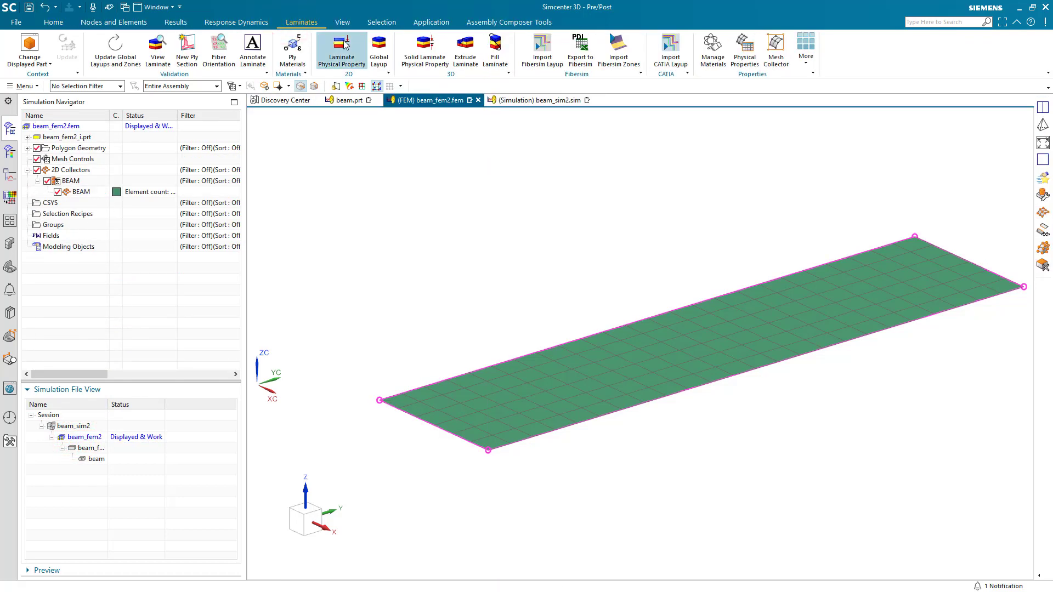
pyautogui.click(378, 49)
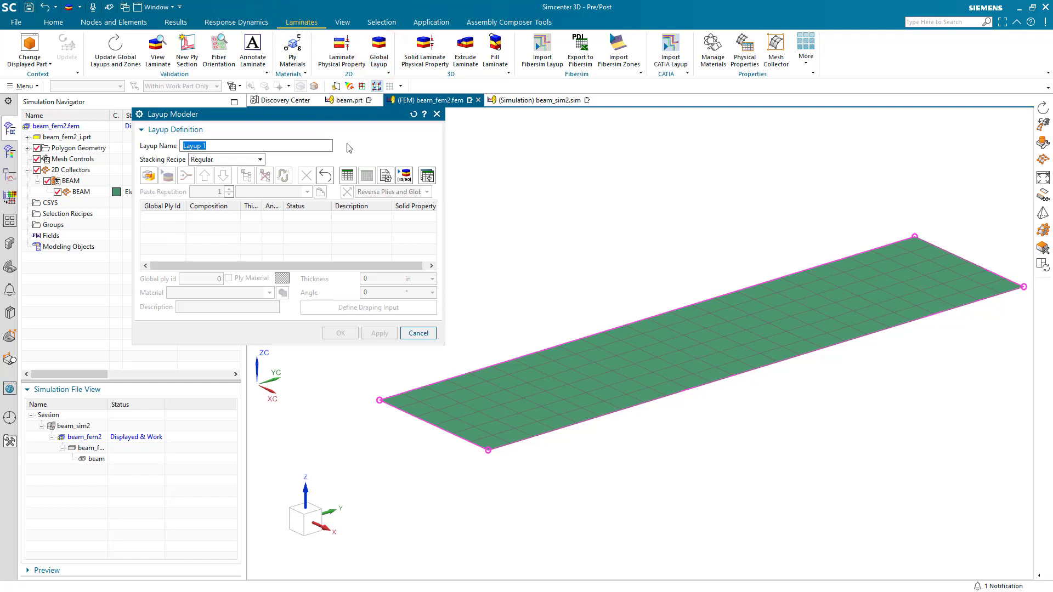
pyautogui.click(427, 176)
pyautogui.click(285, 147)
pyautogui.click(268, 157)
pyautogui.click(232, 177)
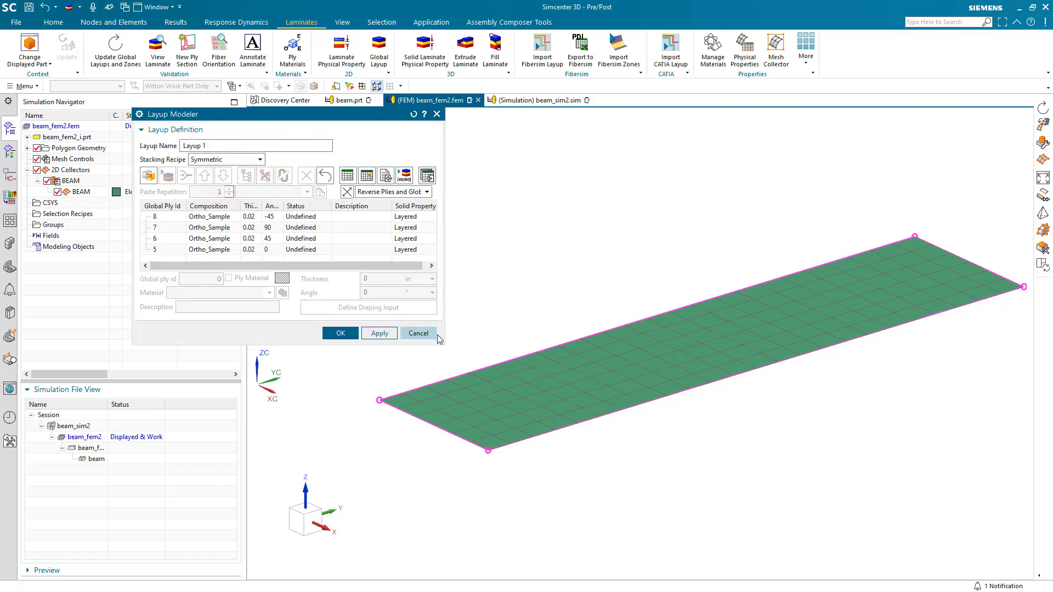
# Set the 0° ply's thickness to the expression pt1 and the 45° ply's thickness to pt2.
pyautogui.moveTo(443, 344); pyautogui.dragTo(522, 402)
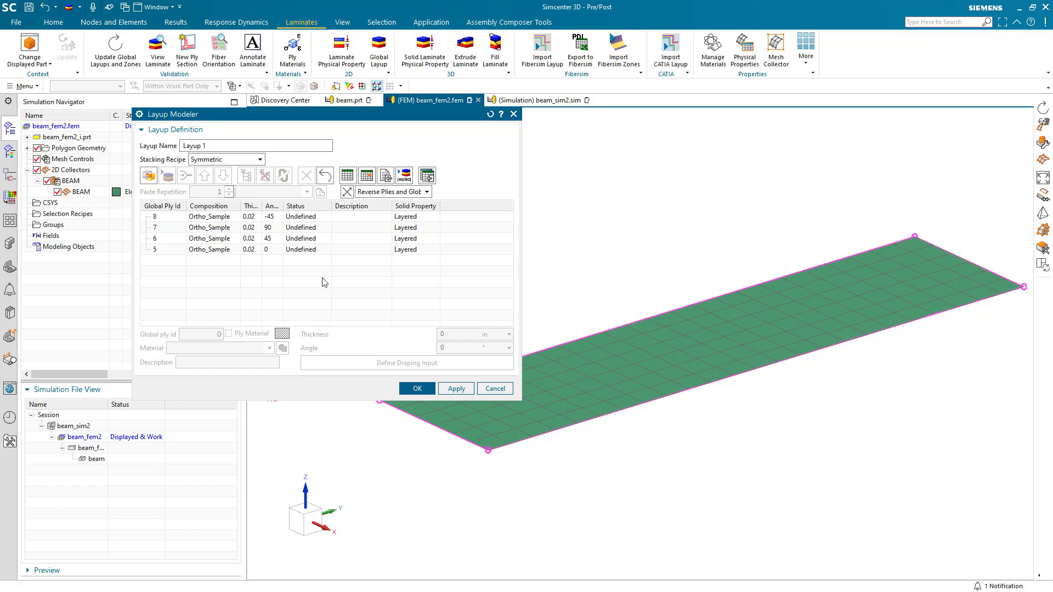
pyautogui.moveTo(261, 206); pyautogui.dragTo(280, 206)
pyautogui.click(262, 250)
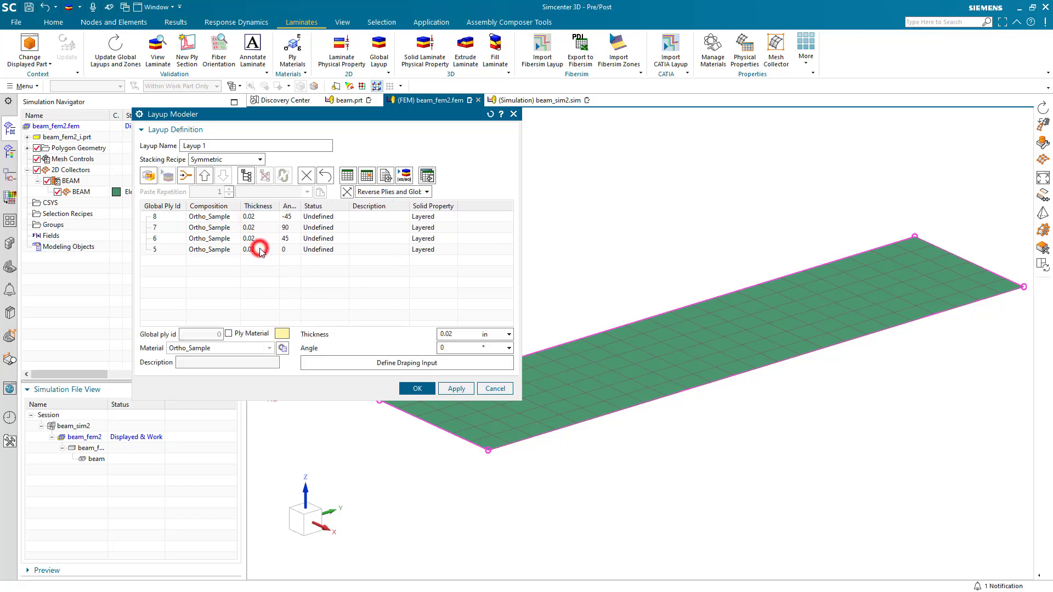
pyautogui.doubleClick(458, 333)
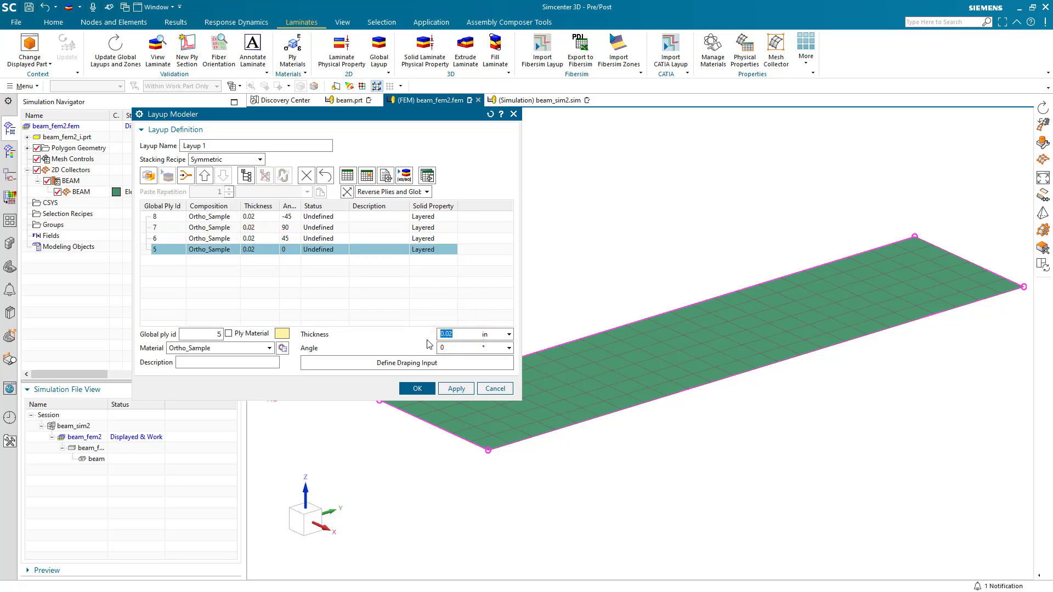
pyautogui.write('pt1')
pyautogui.click(268, 238)
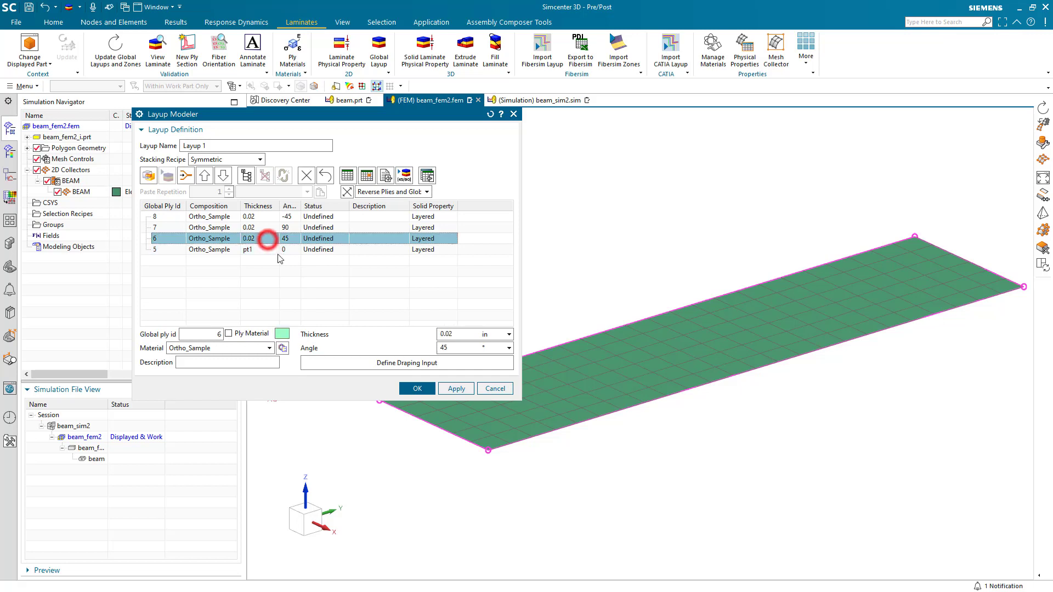
pyautogui.doubleClick(460, 334)
pyautogui.write('pt2')
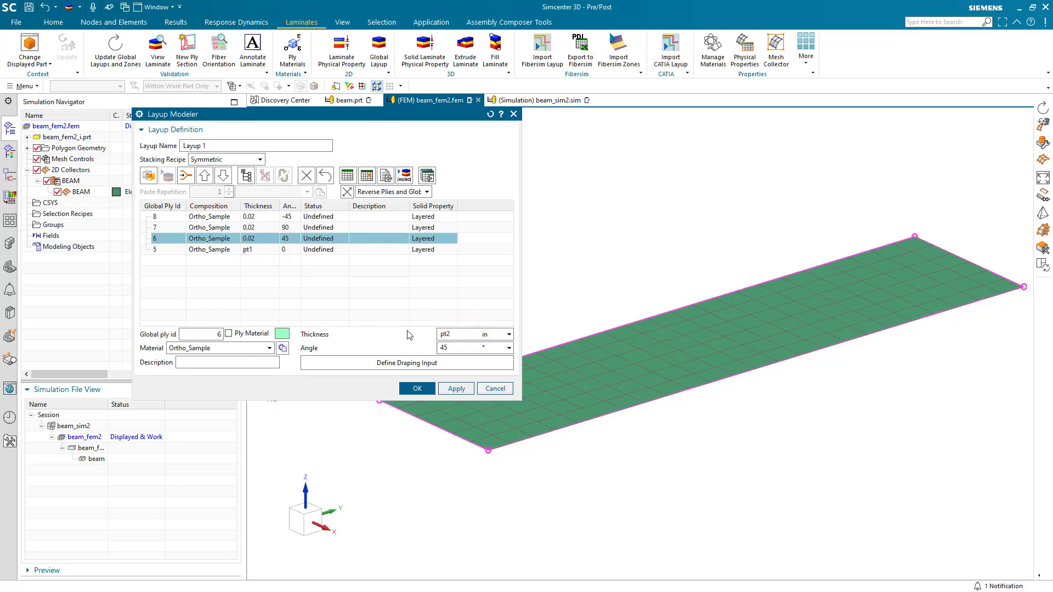
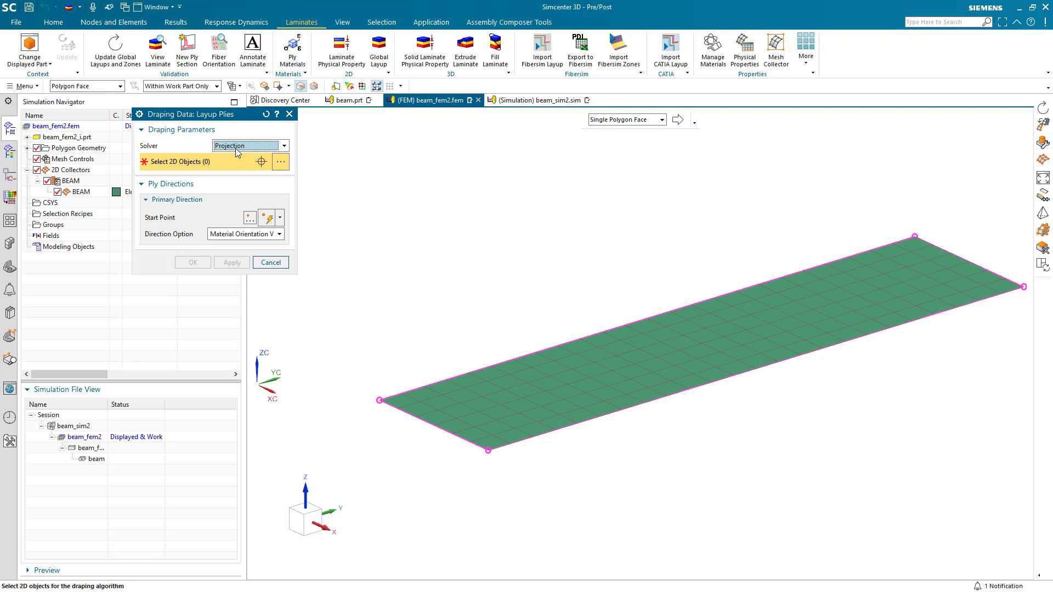
# Assign the beam face as draping data for all four plies, using the Projection solver and material orientation direction, and accept the layup.
pyautogui.click(450, 401)
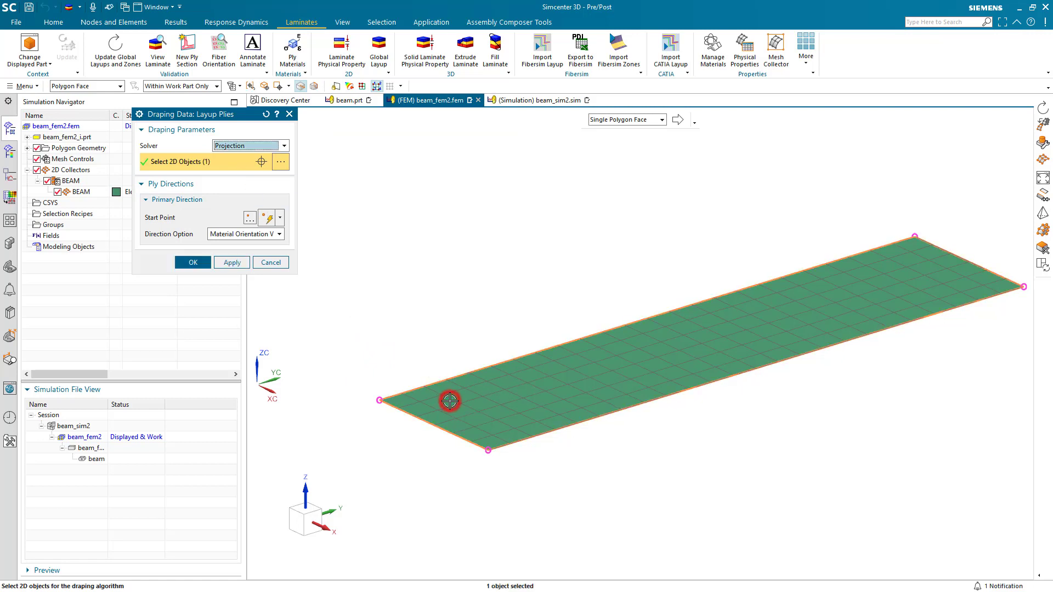
pyautogui.click(227, 235)
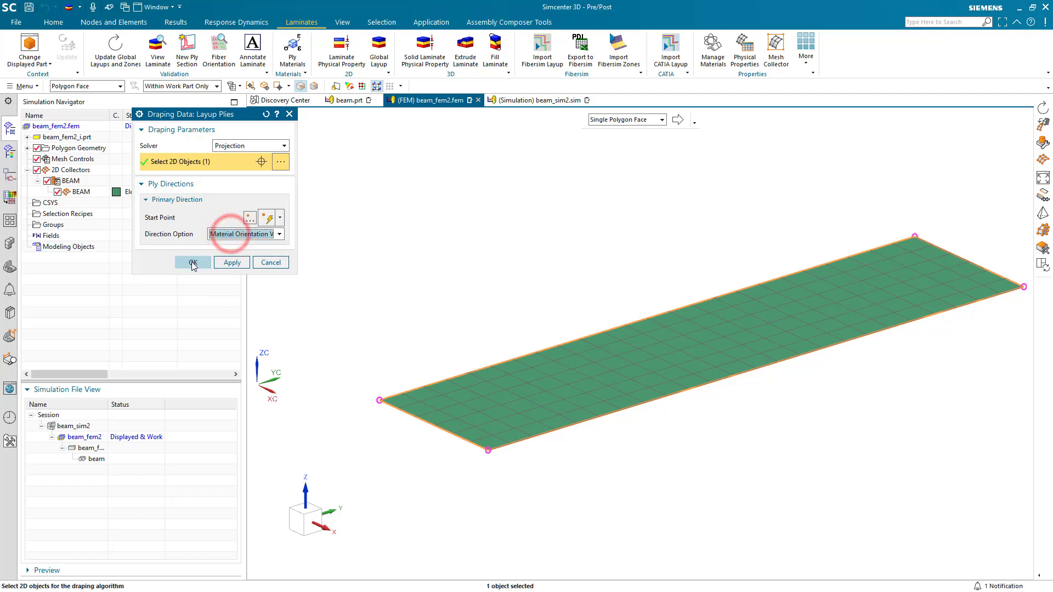
pyautogui.click(193, 264)
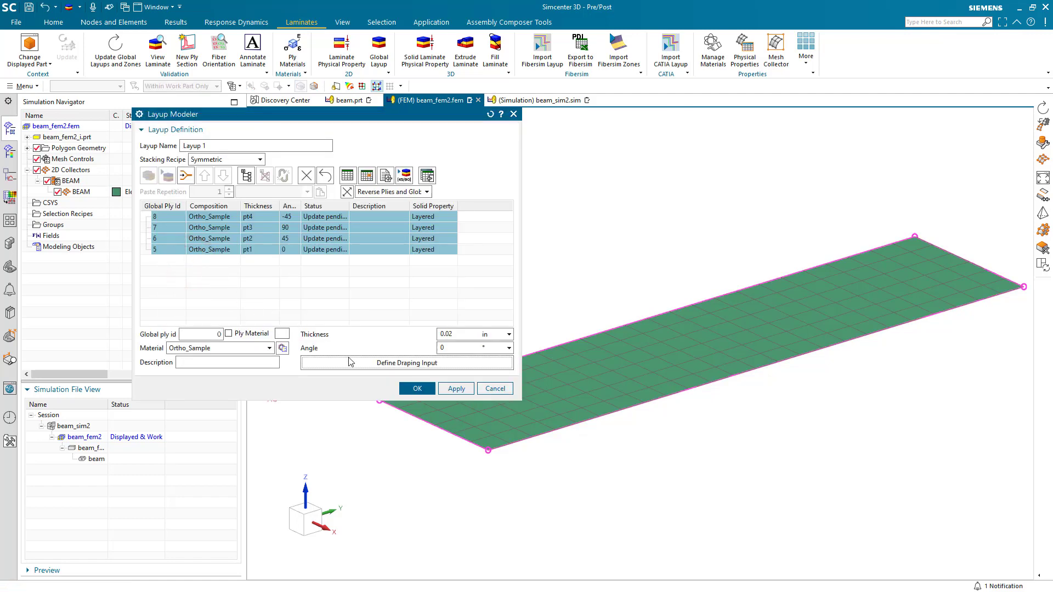
pyautogui.click(415, 389)
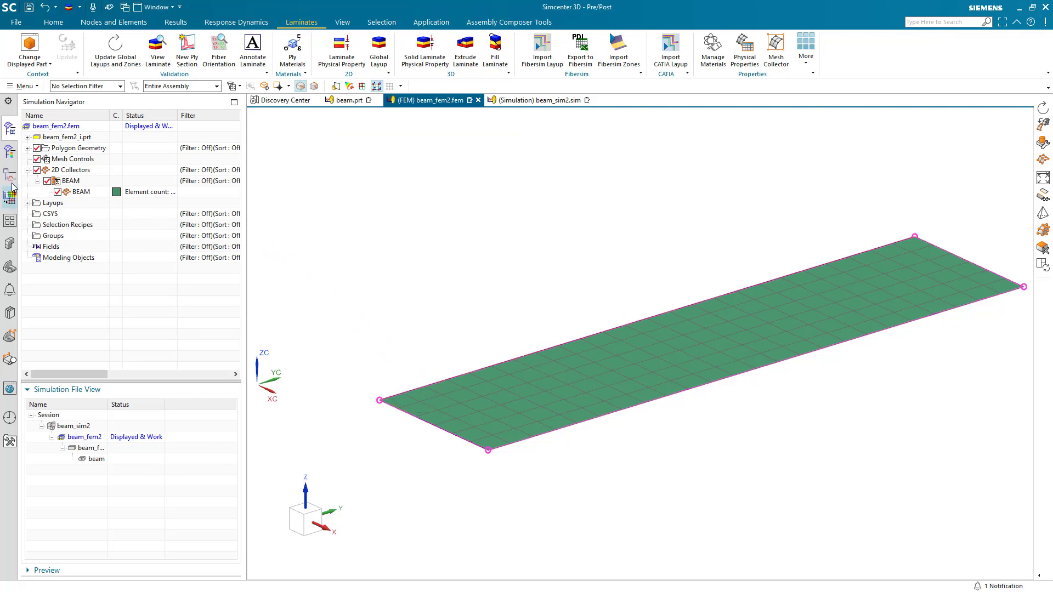
# Set the stacking recipe of the BEAM mesh collector's Laminate1 property to Inherited from layup and accept the collector.
pyautogui.rightClick(71, 182)
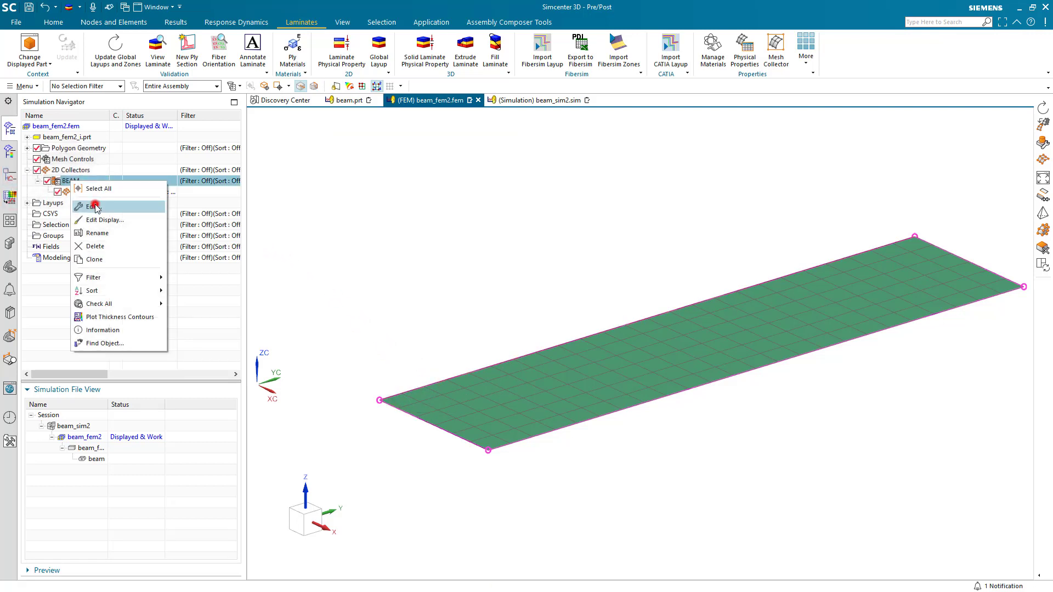
pyautogui.click(94, 207)
pyautogui.click(286, 175)
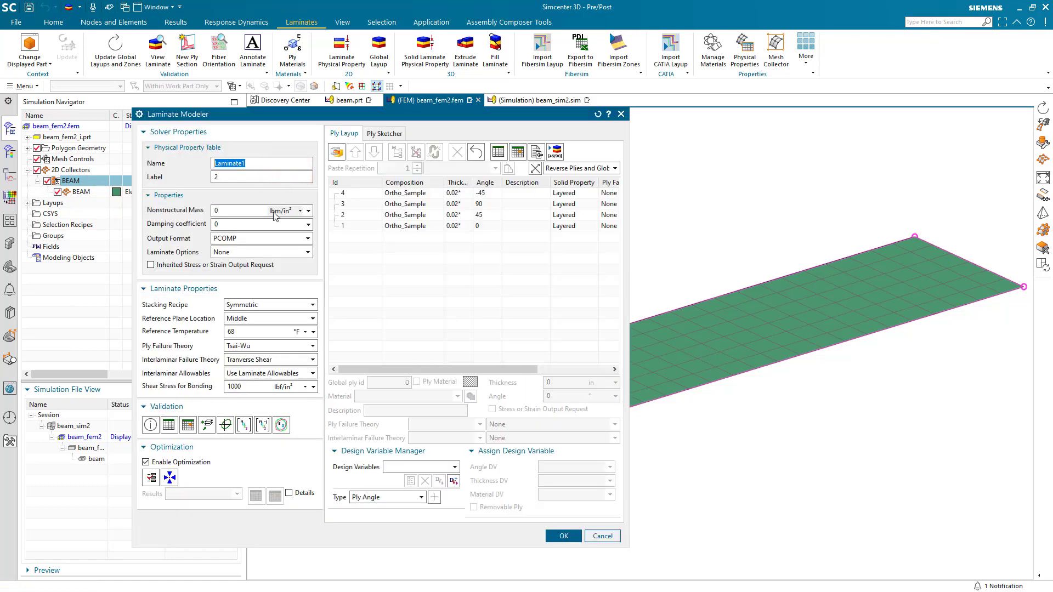
pyautogui.click(272, 304)
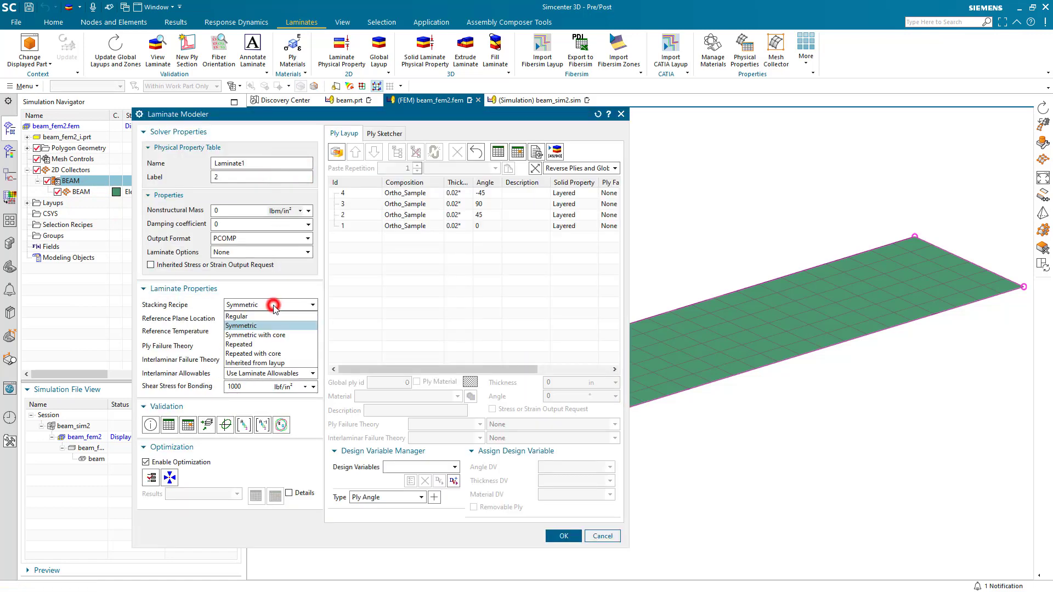
pyautogui.click(266, 363)
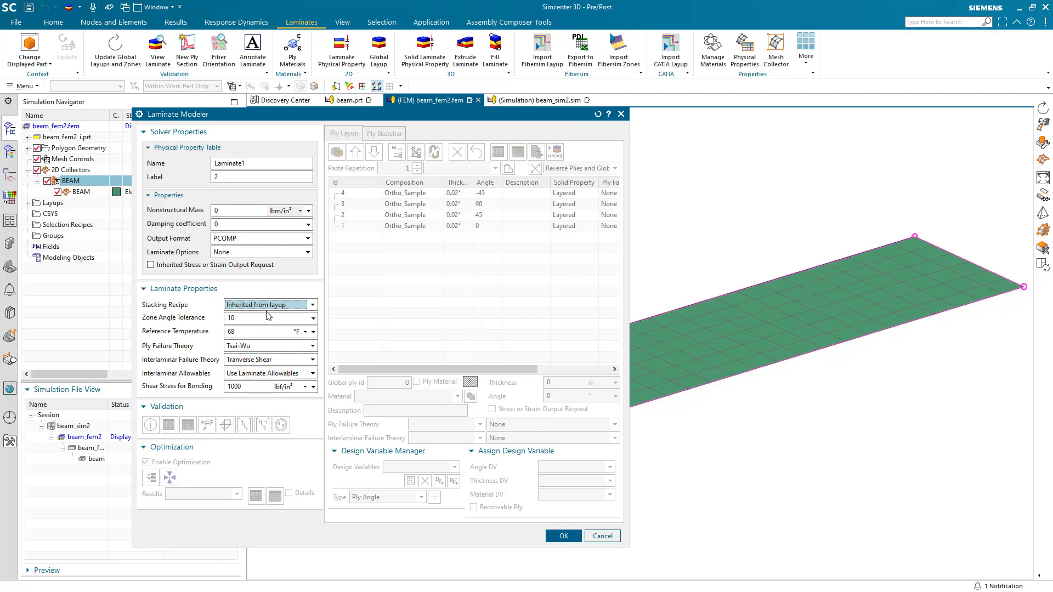
pyautogui.click(563, 535)
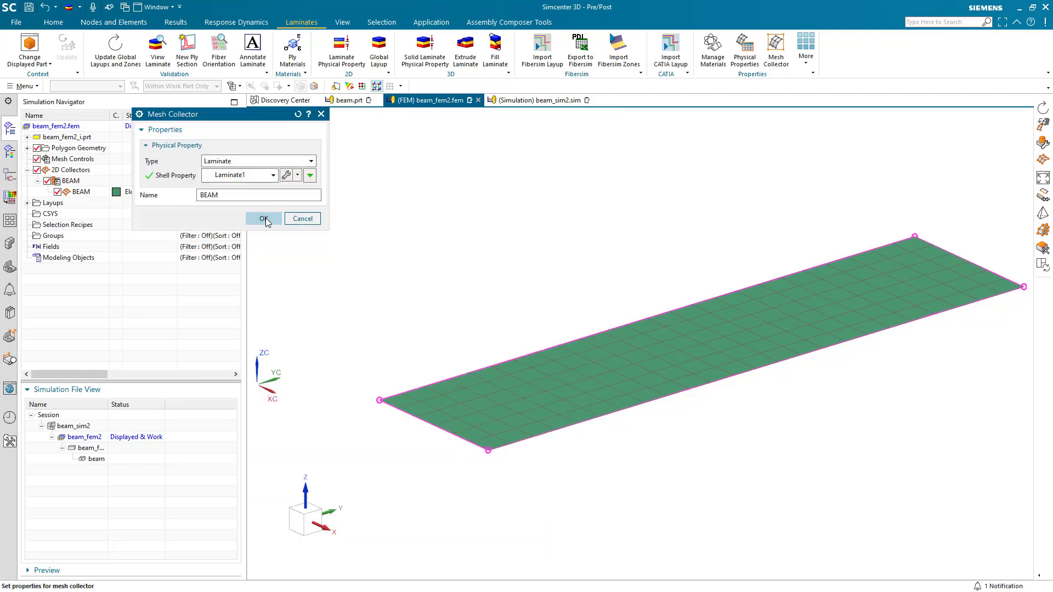
pyautogui.click(263, 218)
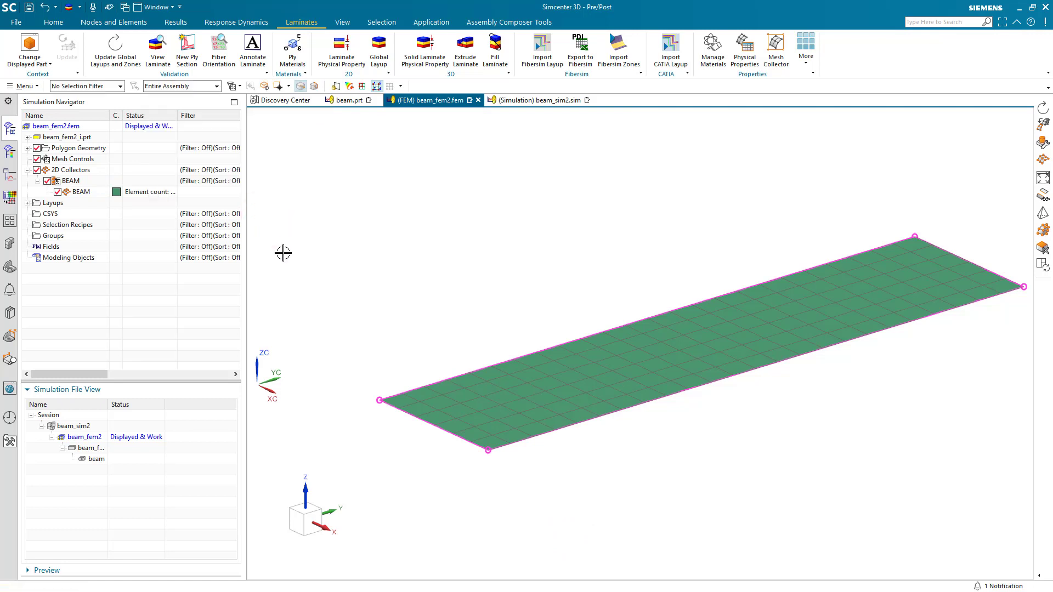
# Display beam_sim2 and add the fixed constraint, both user-defined constraints and the force from the containers to solution 101.
pyautogui.doubleClick(83, 426)
pyautogui.click(51, 437)
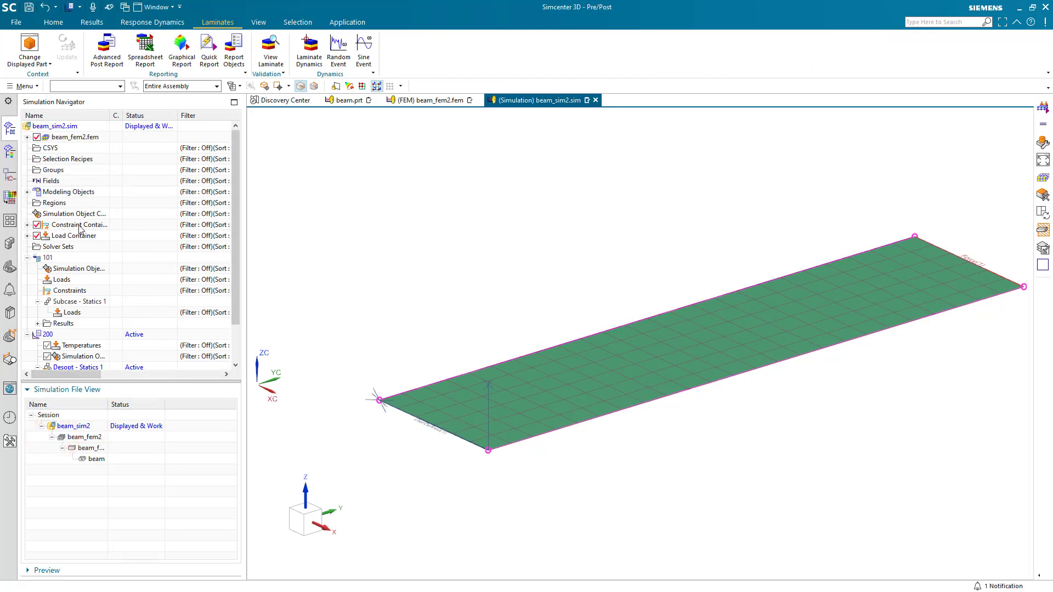
pyautogui.click(27, 225)
pyautogui.click(69, 236)
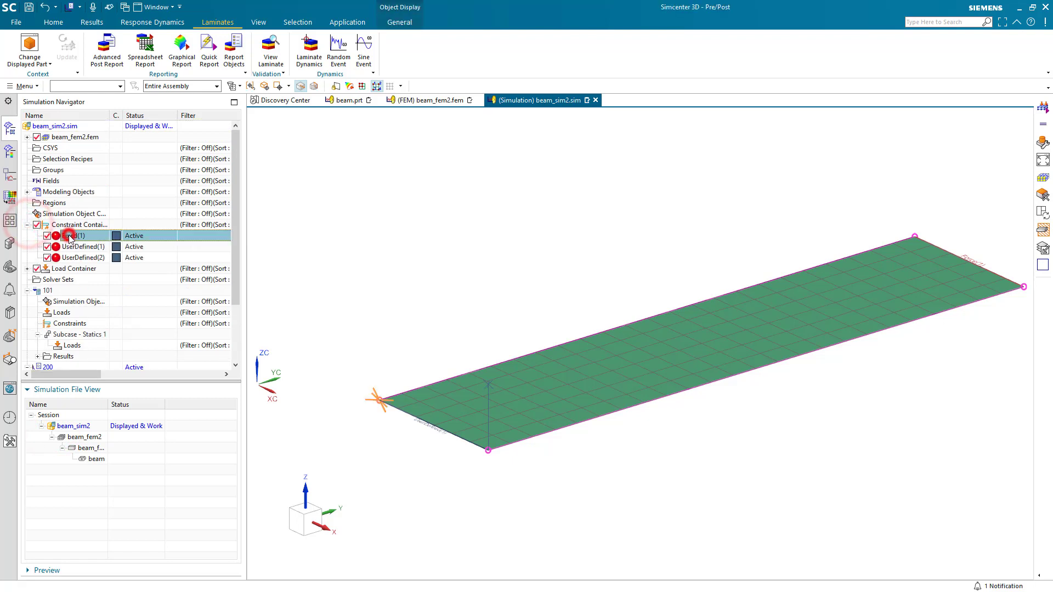
pyautogui.keyDown('shift'); pyautogui.click(77, 258); pyautogui.keyUp('shift')
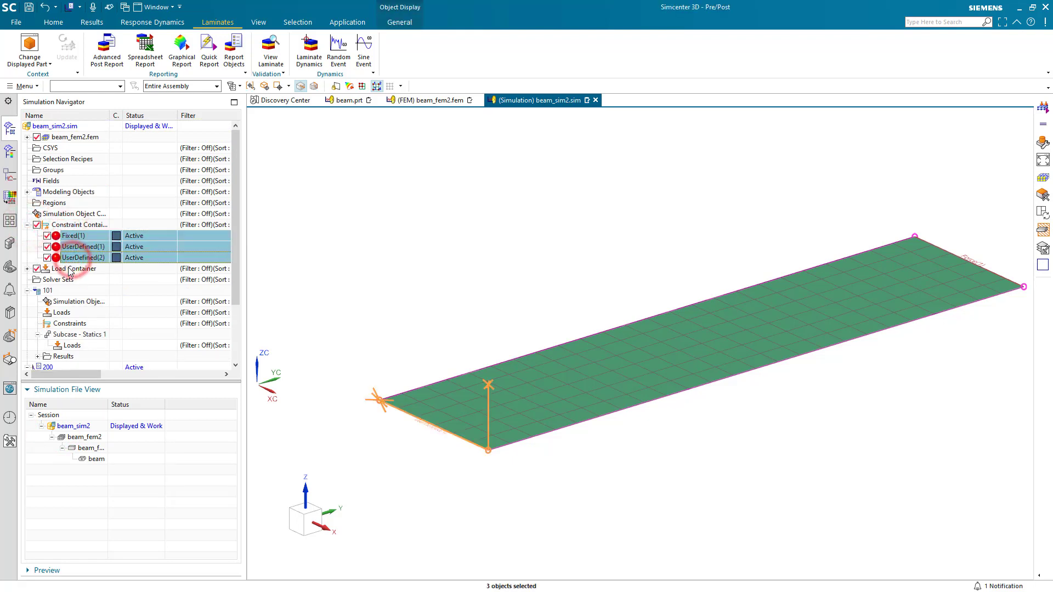
pyautogui.moveTo(81, 258); pyautogui.dragTo(72, 328)
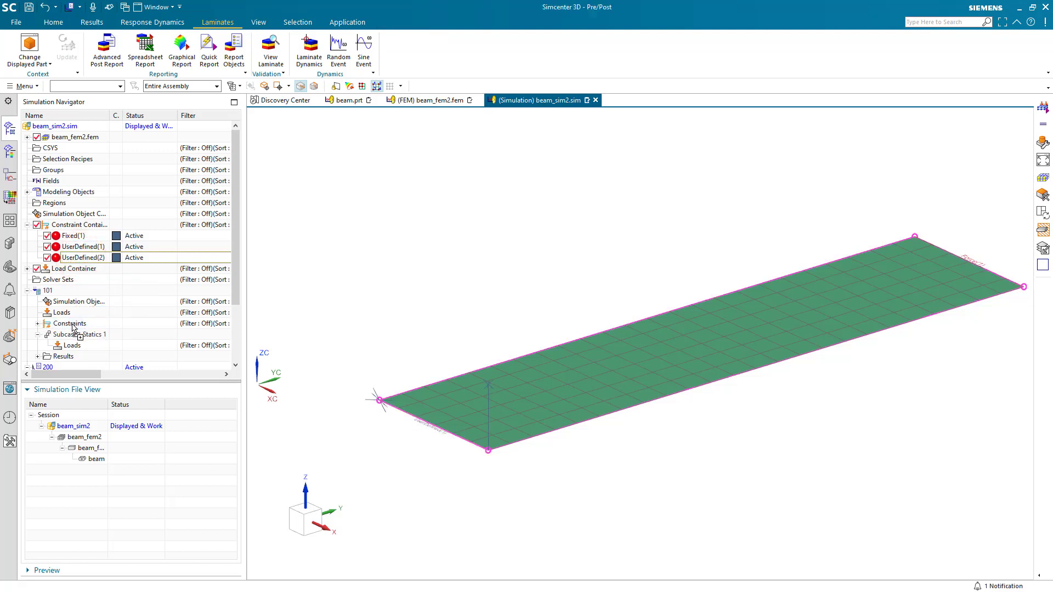
pyautogui.click(27, 269)
pyautogui.moveTo(70, 280); pyautogui.dragTo(61, 324)
# Solve solution 101 and close the solution monitor, information window and job monitor once the job has completed.
pyautogui.click(62, 301)
pyautogui.rightClick(61, 301)
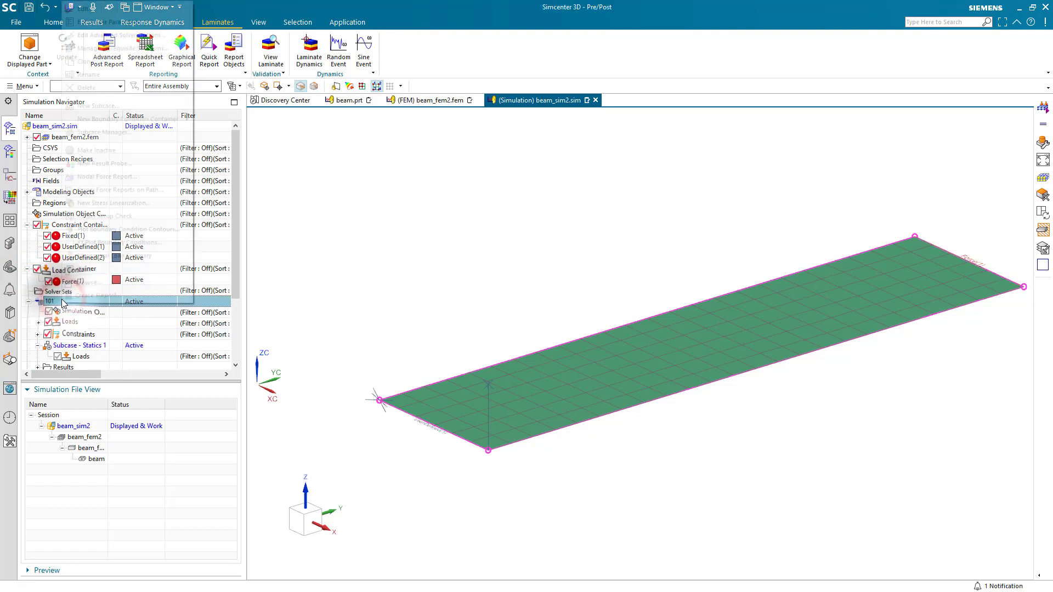
pyautogui.click(87, 267)
pyautogui.click(380, 305)
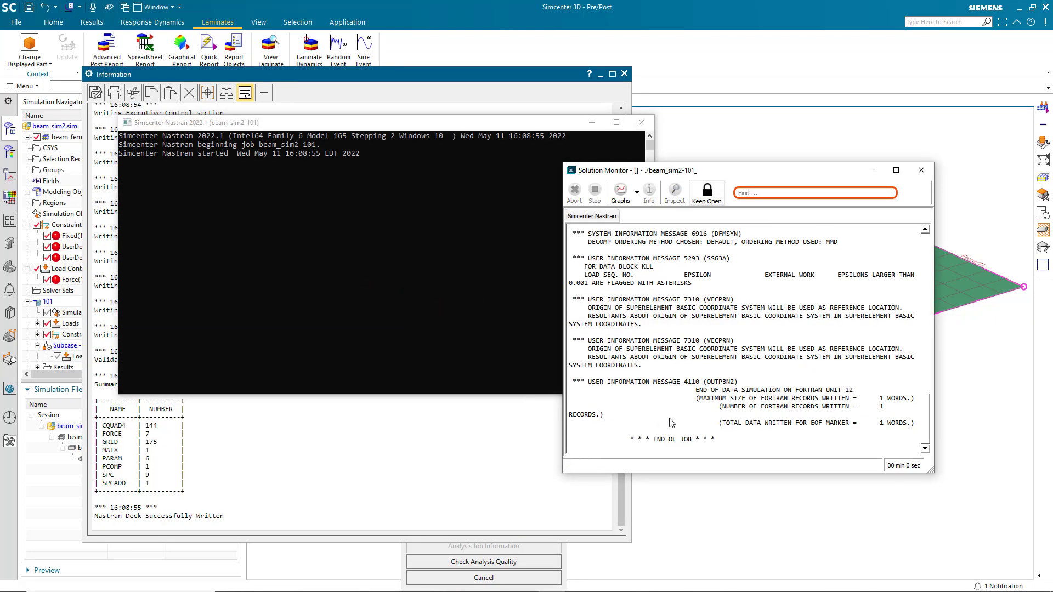
pyautogui.click(921, 170)
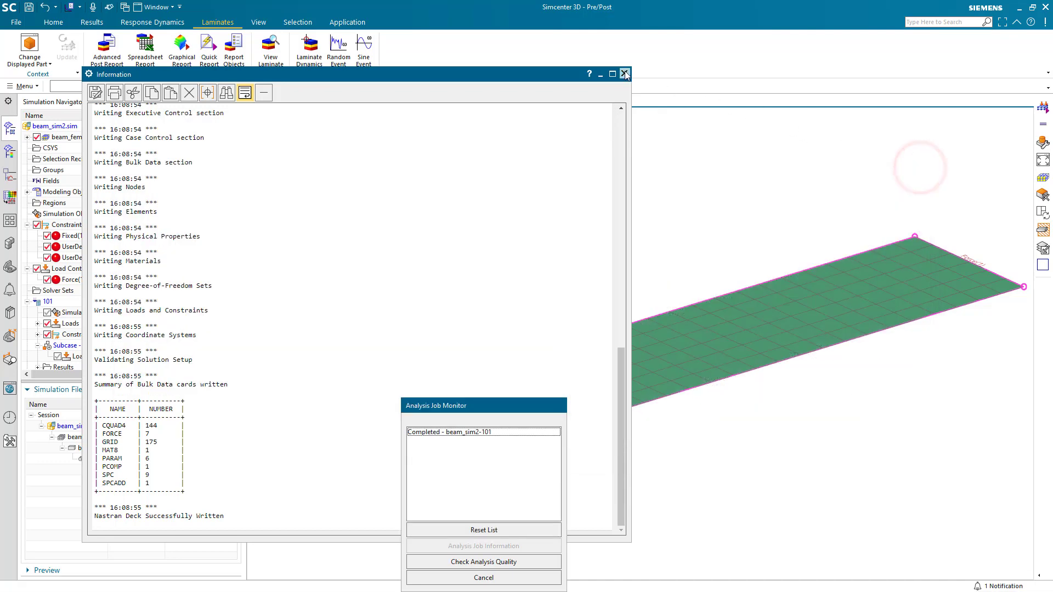
pyautogui.click(625, 74)
pyautogui.click(499, 577)
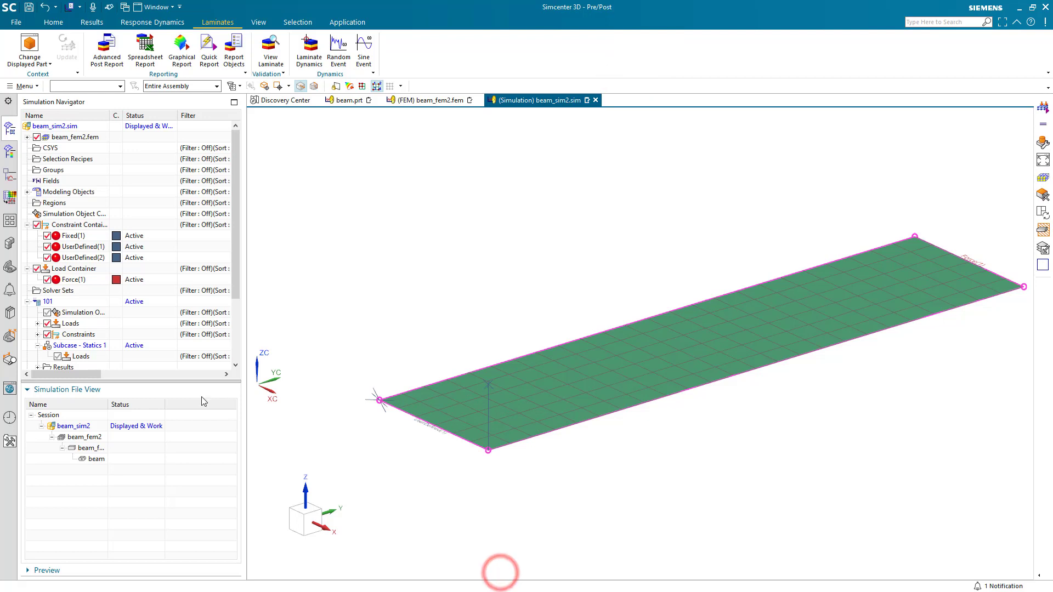
# Create a Geometry Optimization solution process named Setup 1 from the SOL 101 linear statics solution, with Optimizer as process type.
pyautogui.rightClick(77, 126)
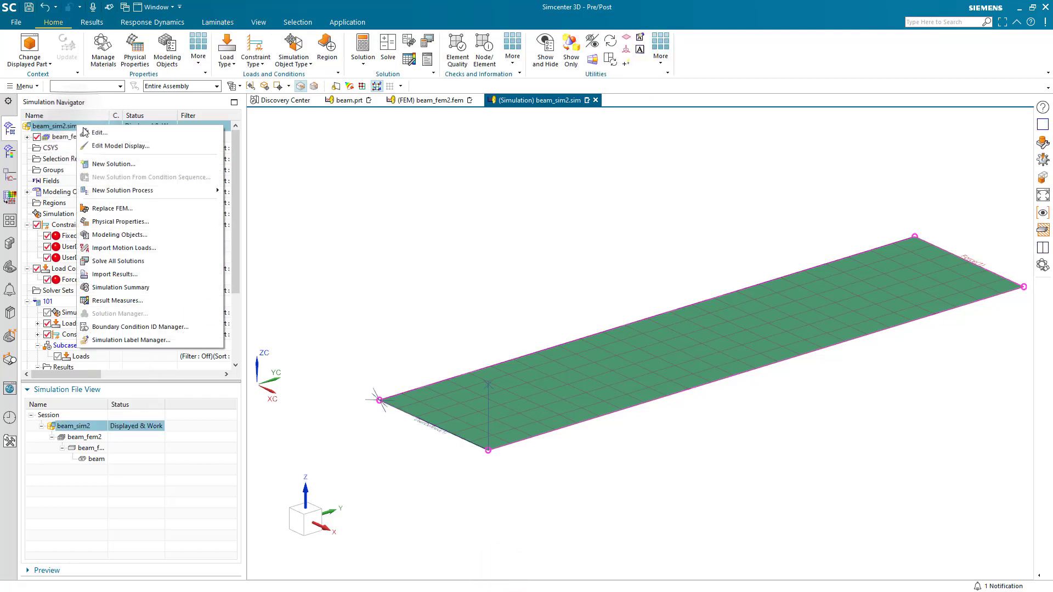
pyautogui.click(123, 191)
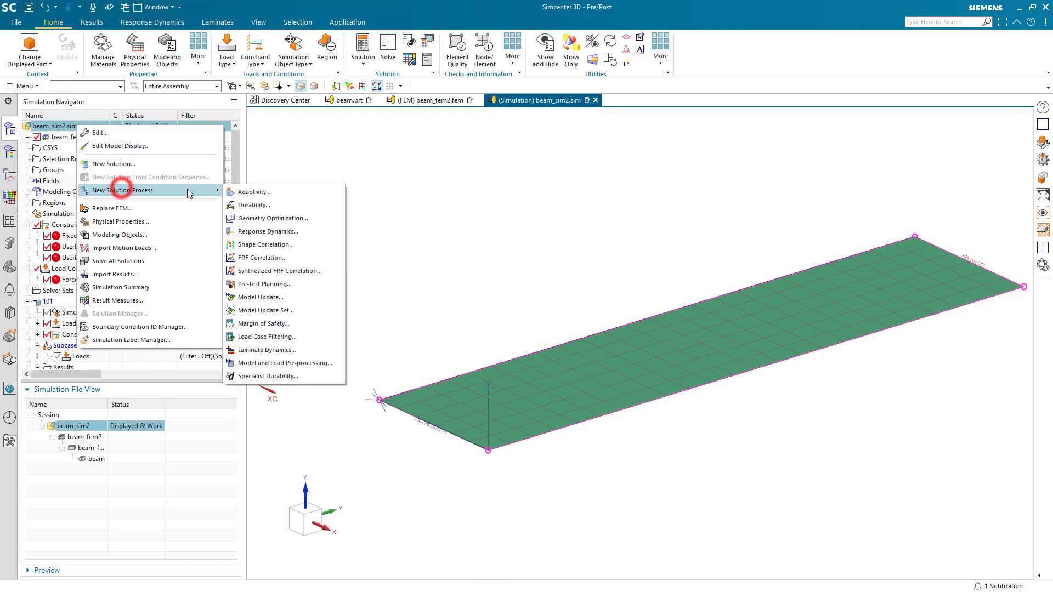
pyautogui.click(267, 218)
pyautogui.click(305, 231)
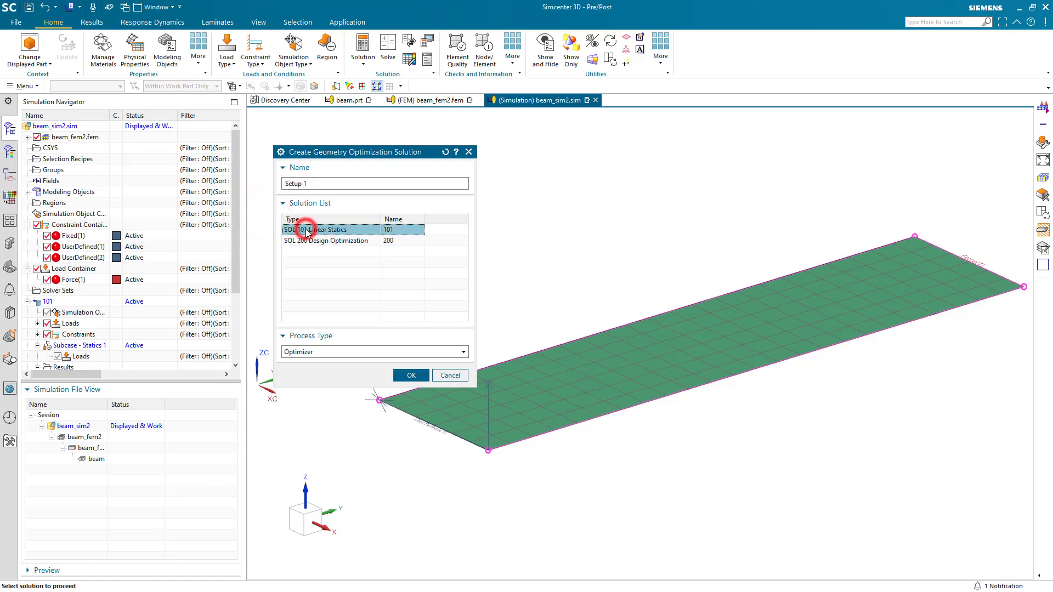
pyautogui.click(406, 374)
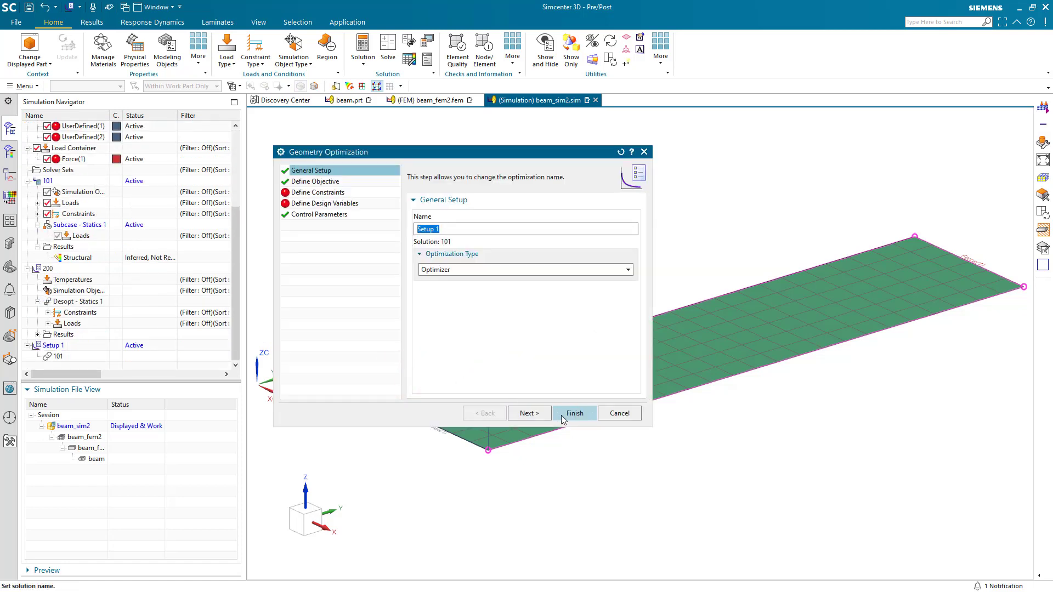
# Define the optimization objective as minimized weight, change its unit, and proceed to the constraint definition.
pyautogui.click(539, 416)
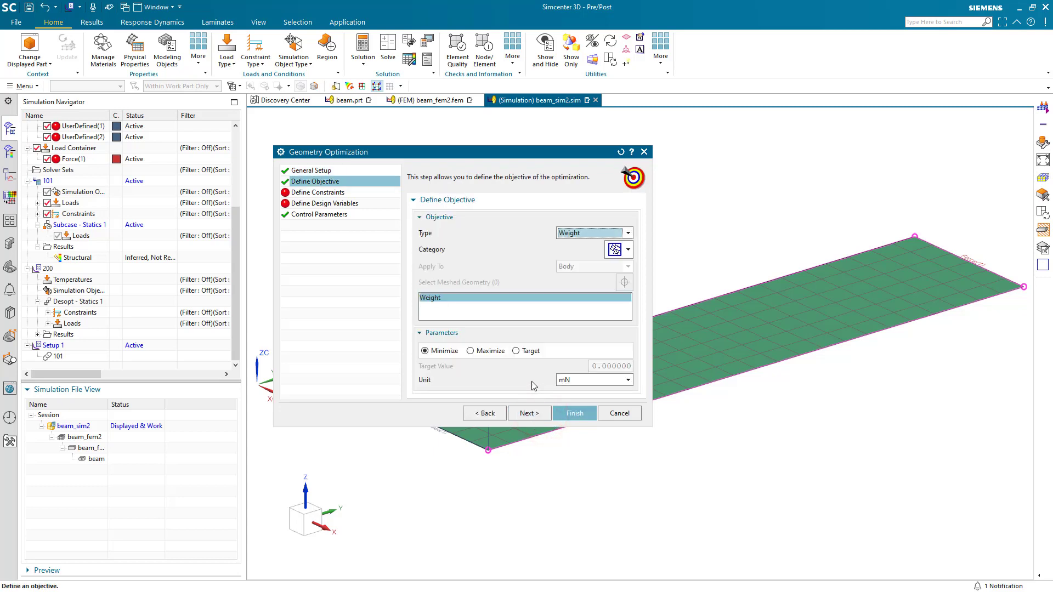
pyautogui.click(584, 383)
pyautogui.click(583, 400)
pyautogui.click(536, 414)
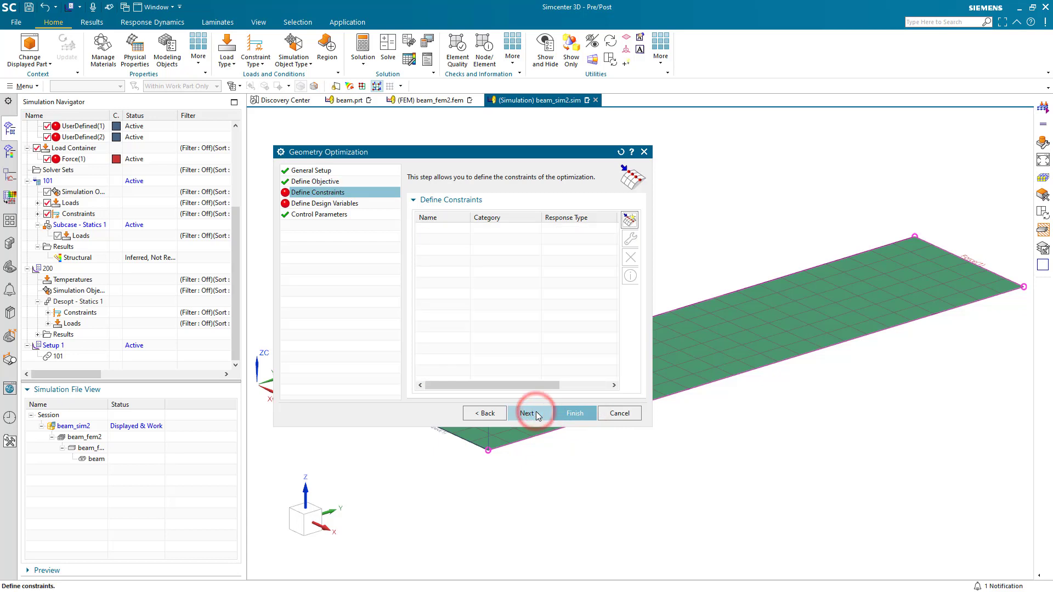
# Add a result-measure constraint based on the maximum Y nodal displacement of solution 101 over the entire model.
pyautogui.click(627, 220)
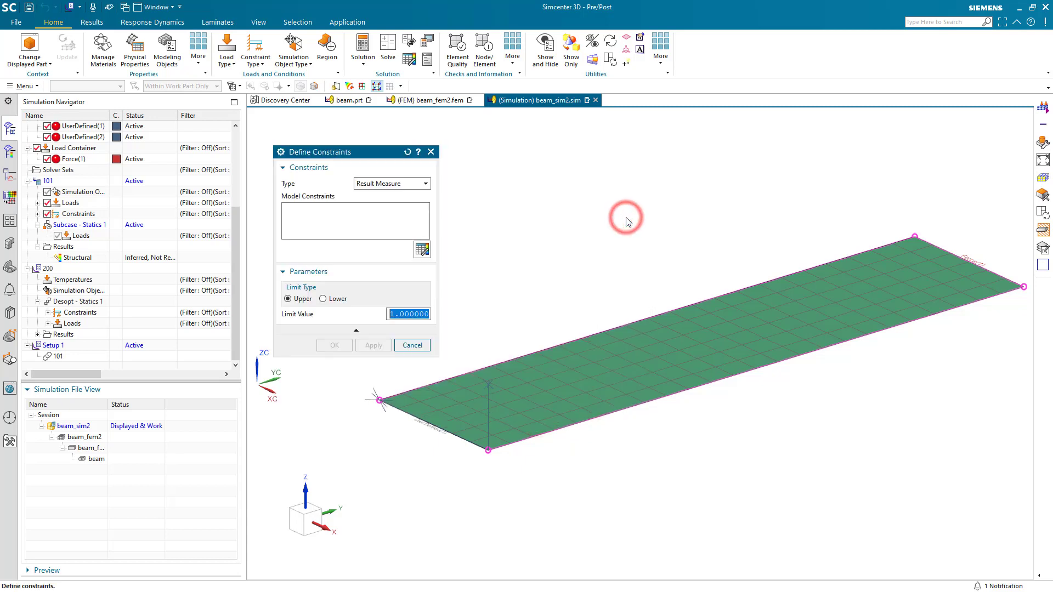
pyautogui.click(422, 249)
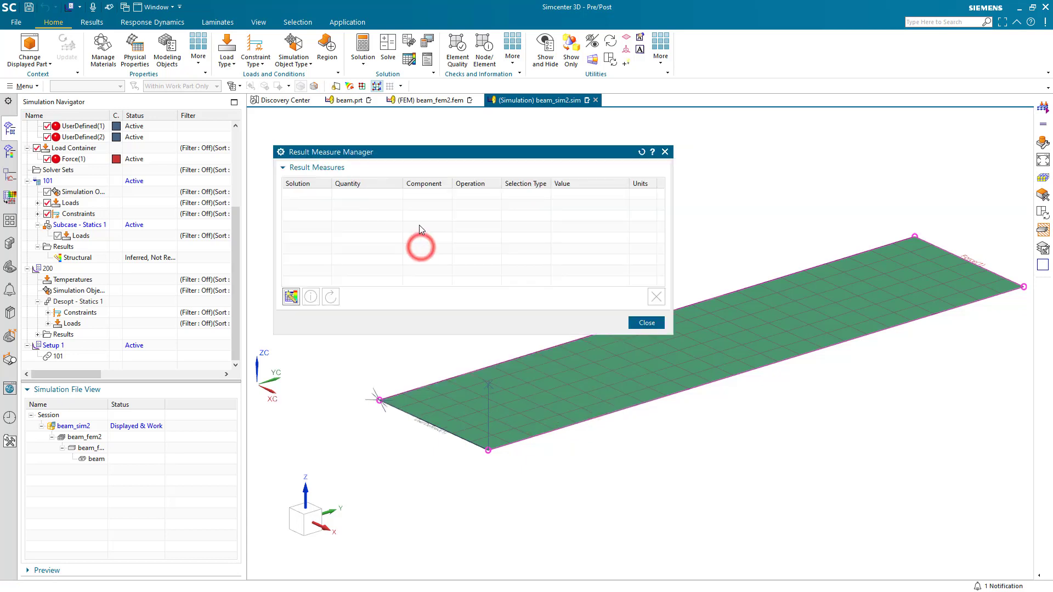
pyautogui.click(291, 298)
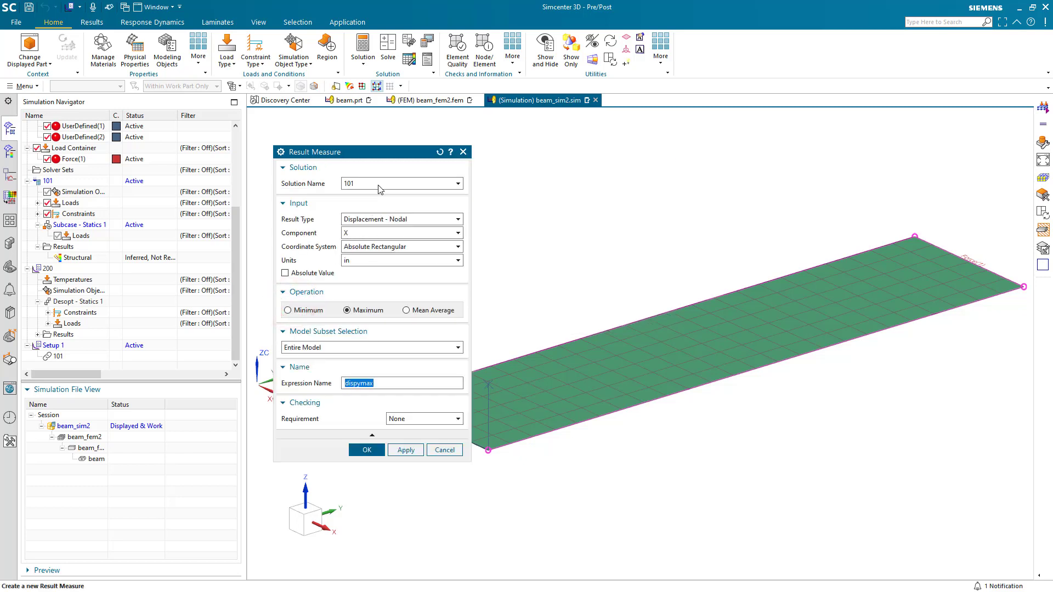
pyautogui.click(390, 235)
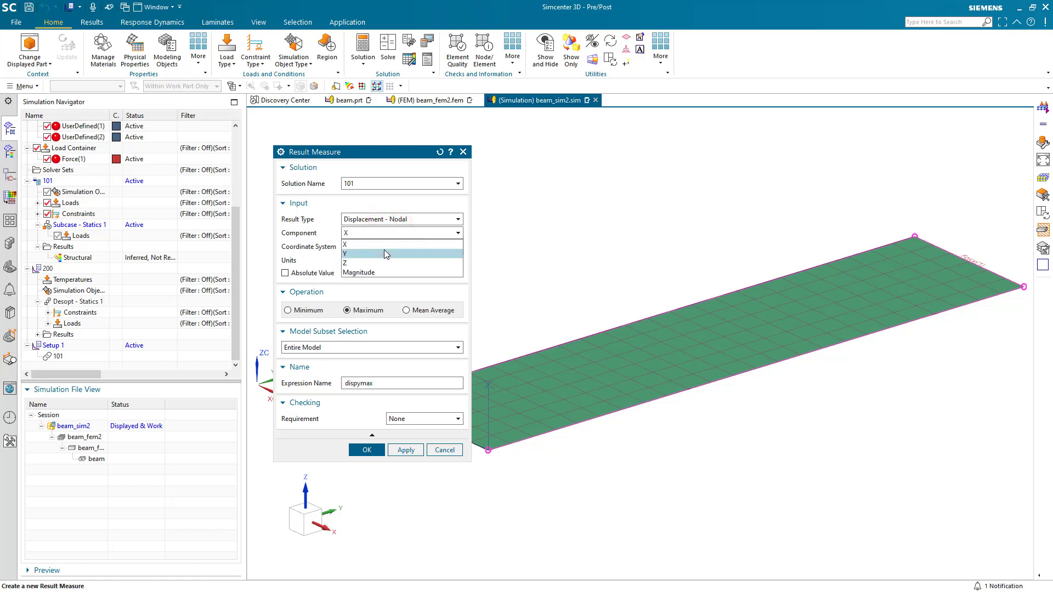
pyautogui.click(385, 253)
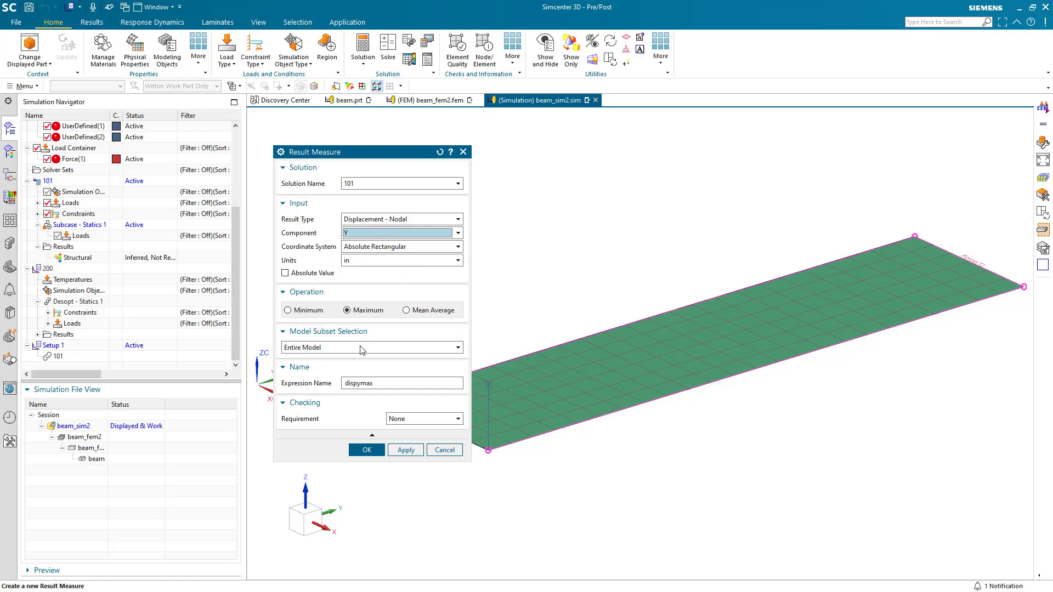
pyautogui.click(366, 450)
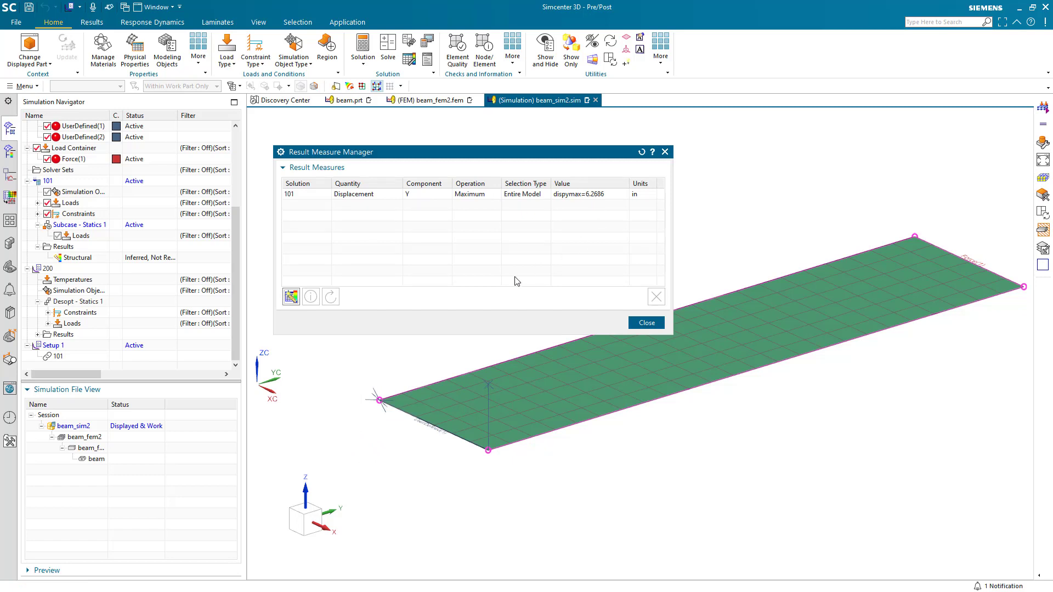
pyautogui.click(641, 322)
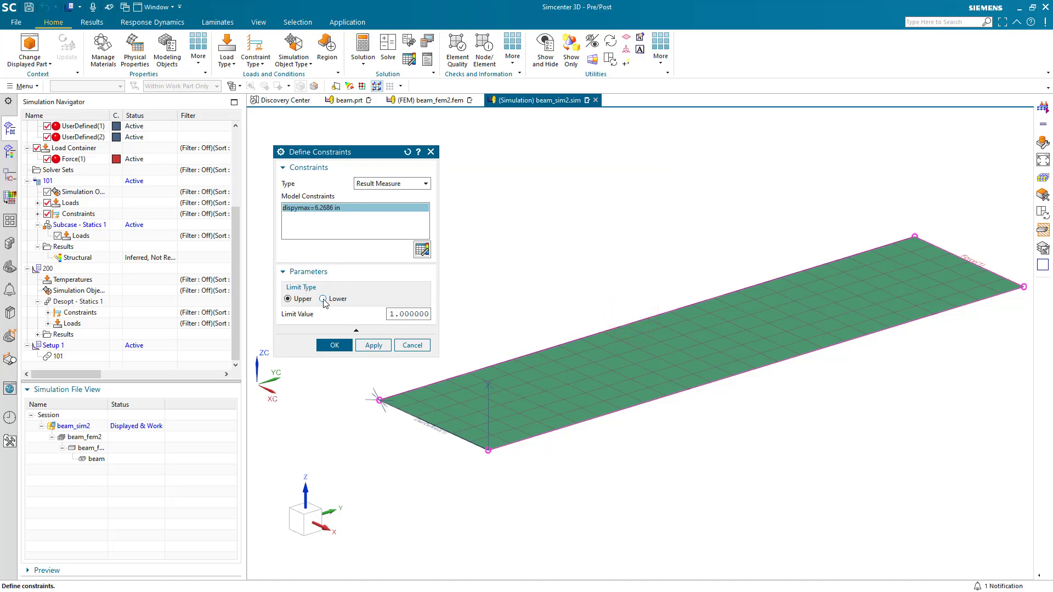
# Set the displacement constraint's upper limit to 1.5, accept it, and proceed to the design variable definition.
pyautogui.doubleClick(418, 315)
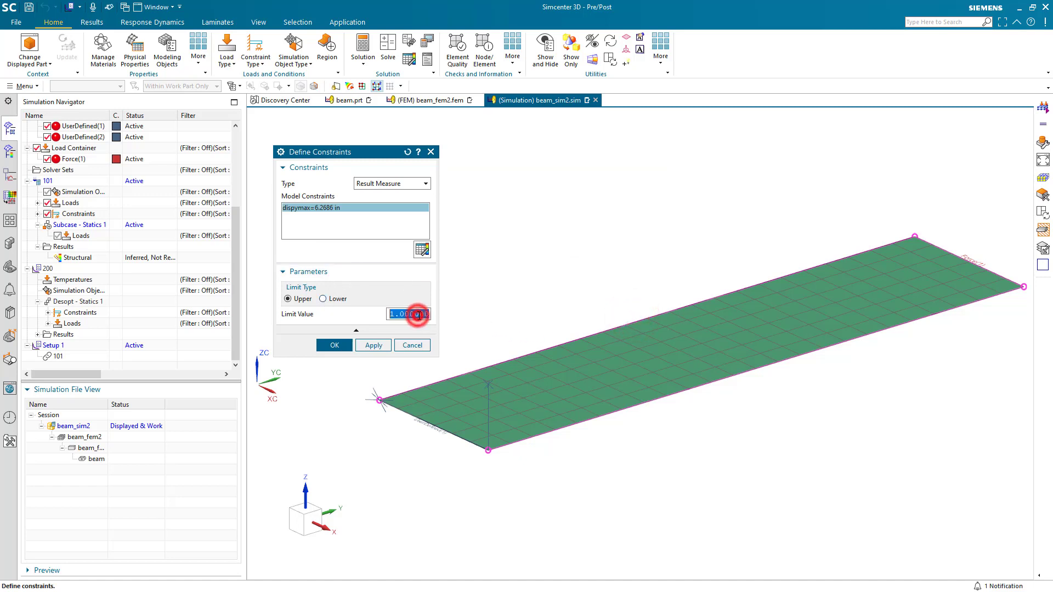
pyautogui.write('15')
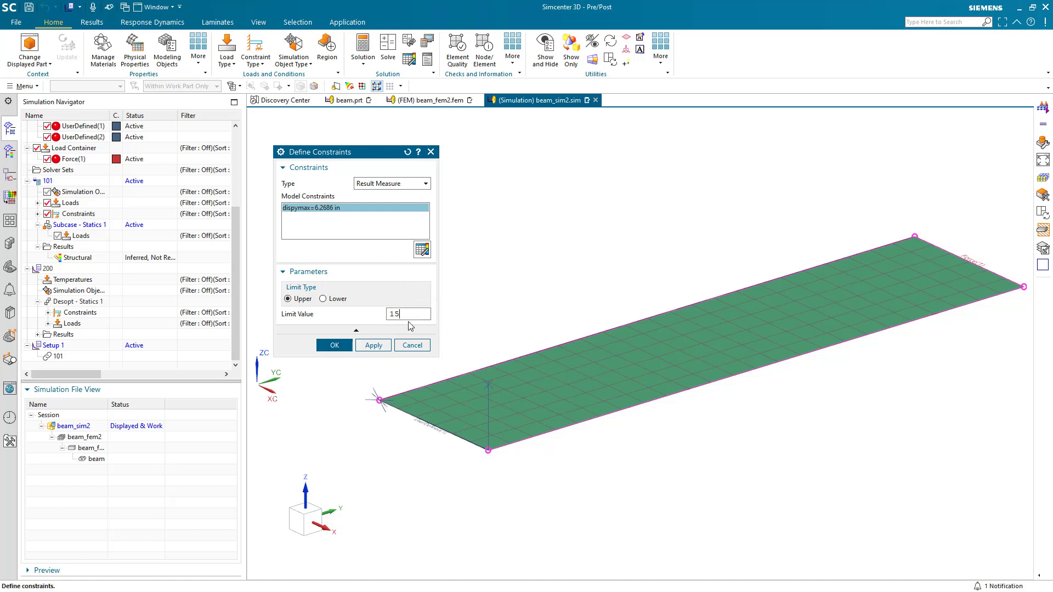
pyautogui.click(336, 345)
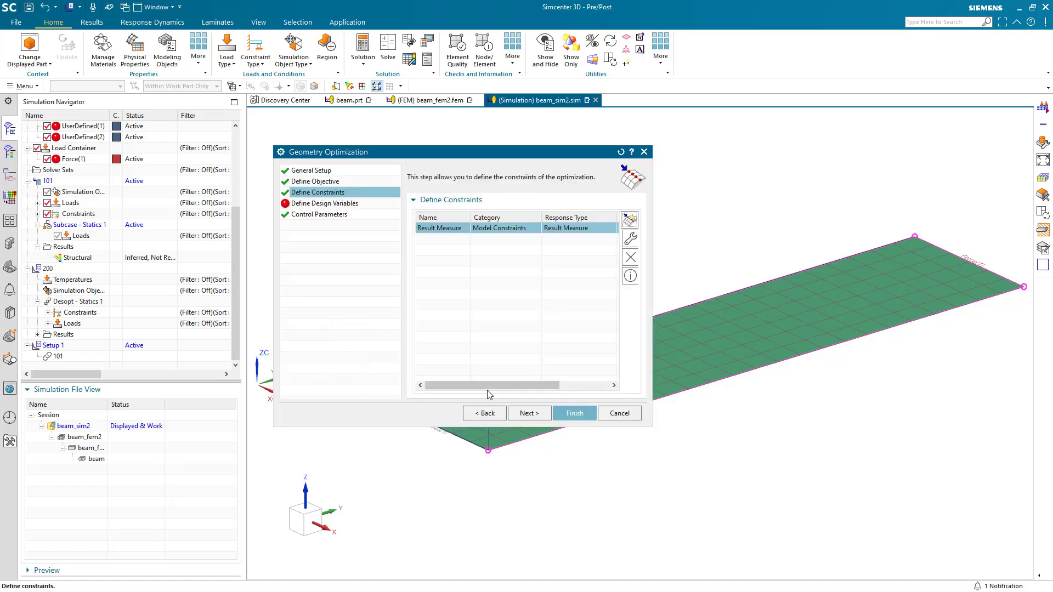
pyautogui.click(518, 415)
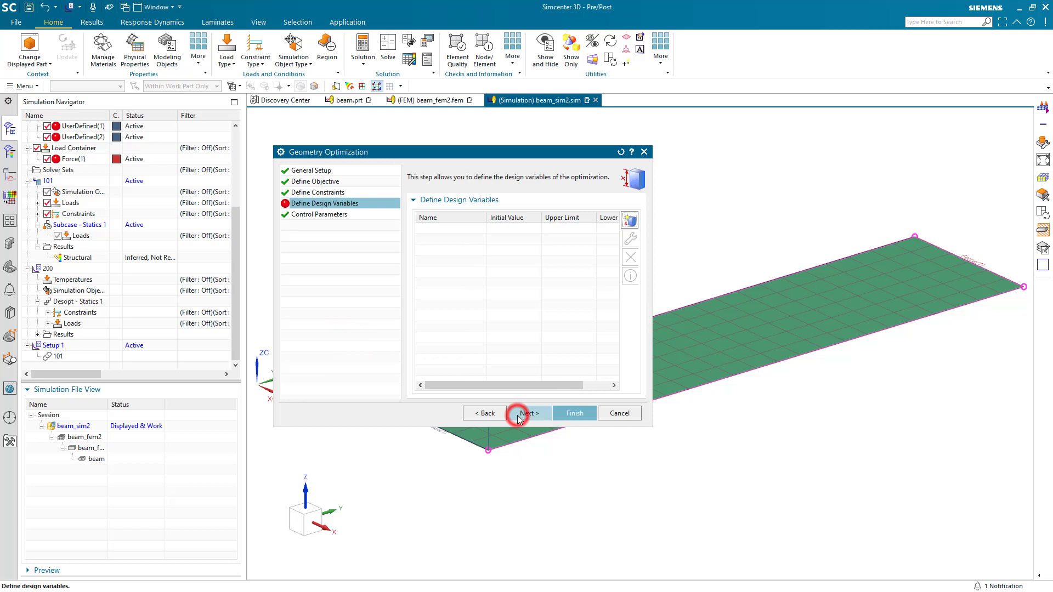
# Add the beam_fem2 expression pt1 as a design variable with an upper limit of 0.02 and a lower limit of 0.005.
pyautogui.click(628, 219)
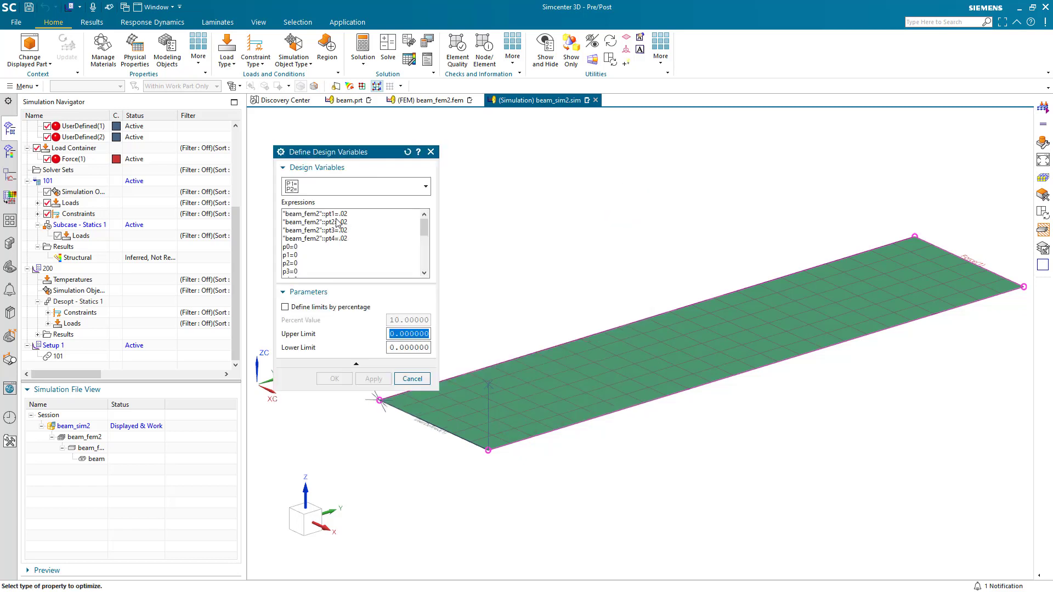
pyautogui.click(336, 214)
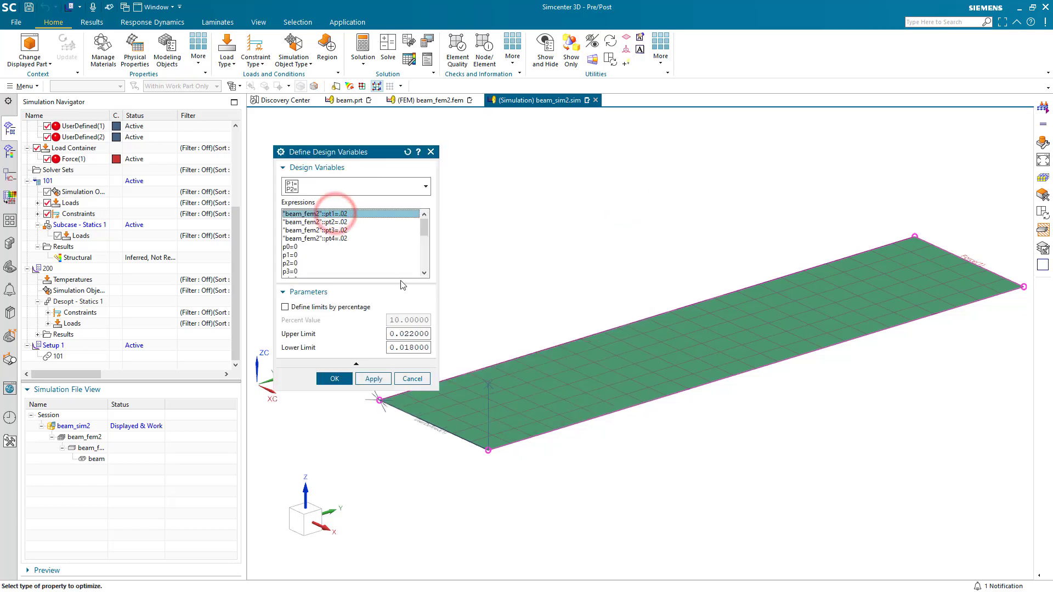
pyautogui.click(412, 333)
pyautogui.press('BackSpace')
pyautogui.write('0')
pyautogui.press('BackSpace')
pyautogui.press('BackSpace')
pyautogui.write('005')
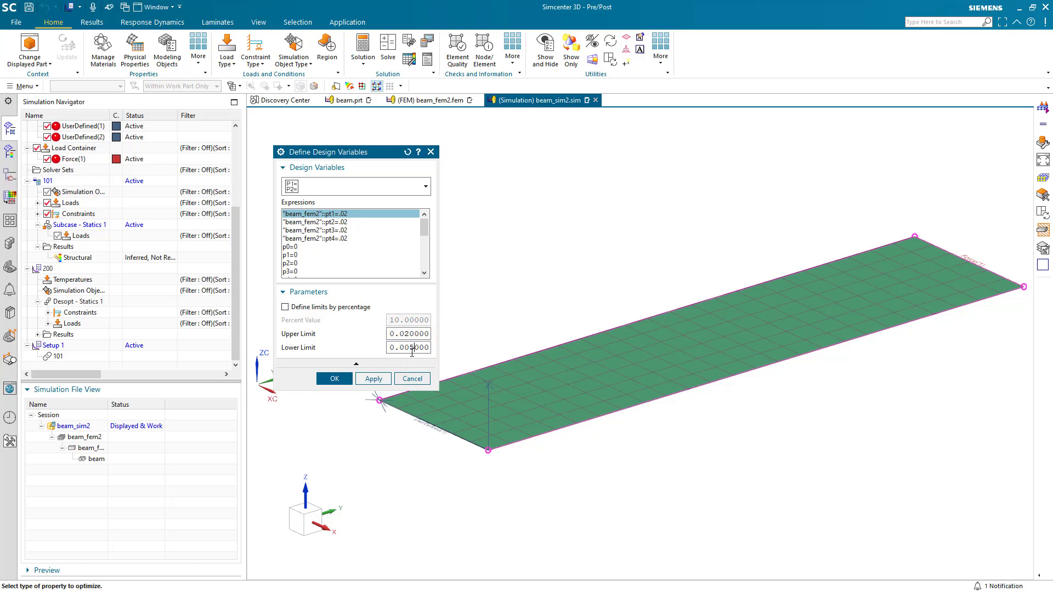
pyautogui.click(373, 378)
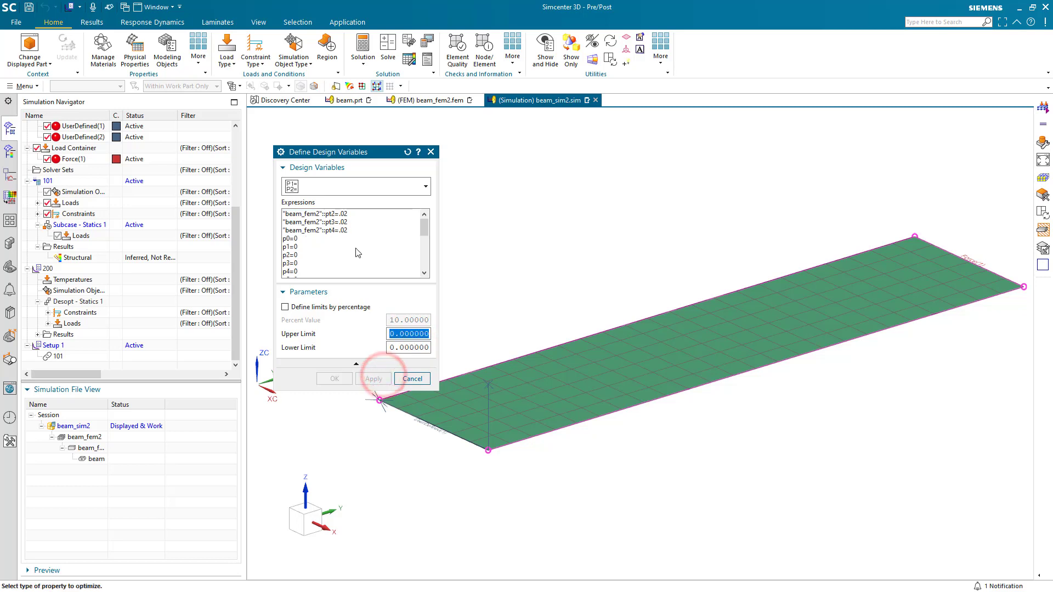
# Add the beam_fem2 expression pt2 as a design variable with an upper limit of 0.02 and a lower limit of 0.005.
pyautogui.click(349, 214)
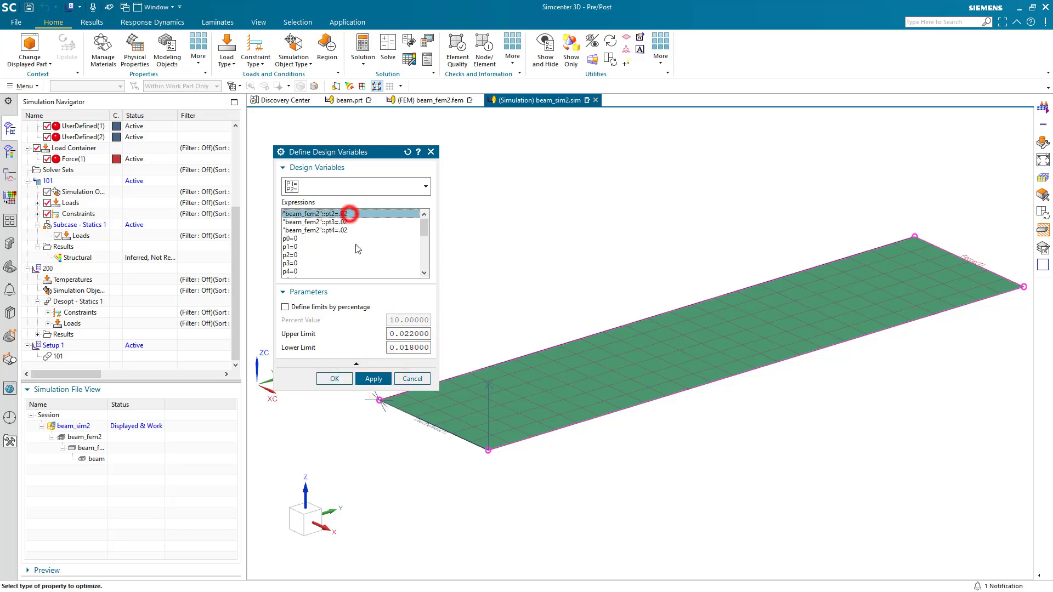
pyautogui.click(414, 340)
pyautogui.press('BackSpace')
pyautogui.write('0')
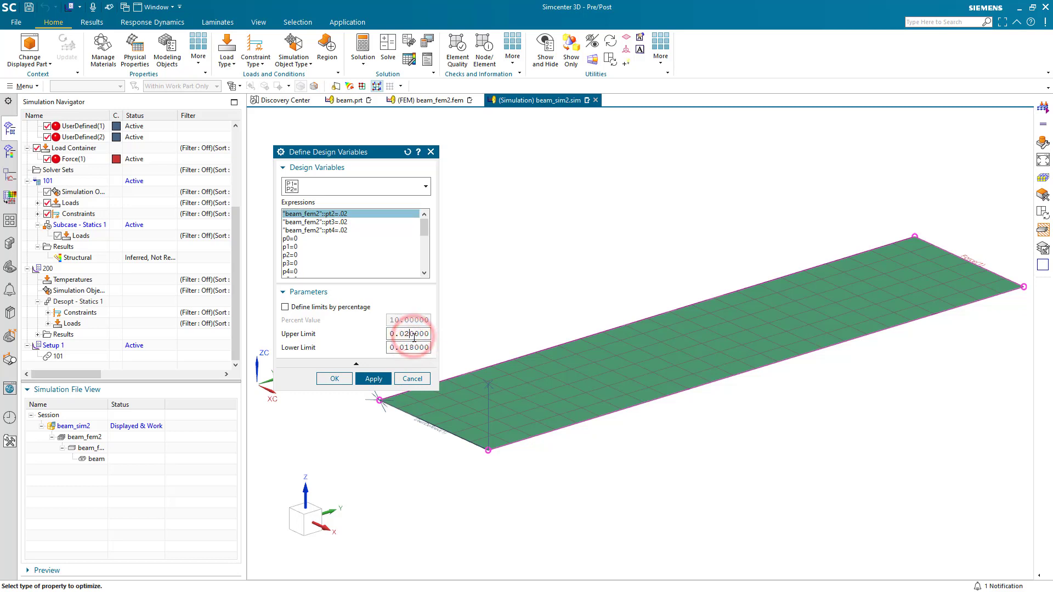
pyautogui.click(413, 347)
pyautogui.press('BackSpace')
pyautogui.press('BackSpace')
pyautogui.write('005')
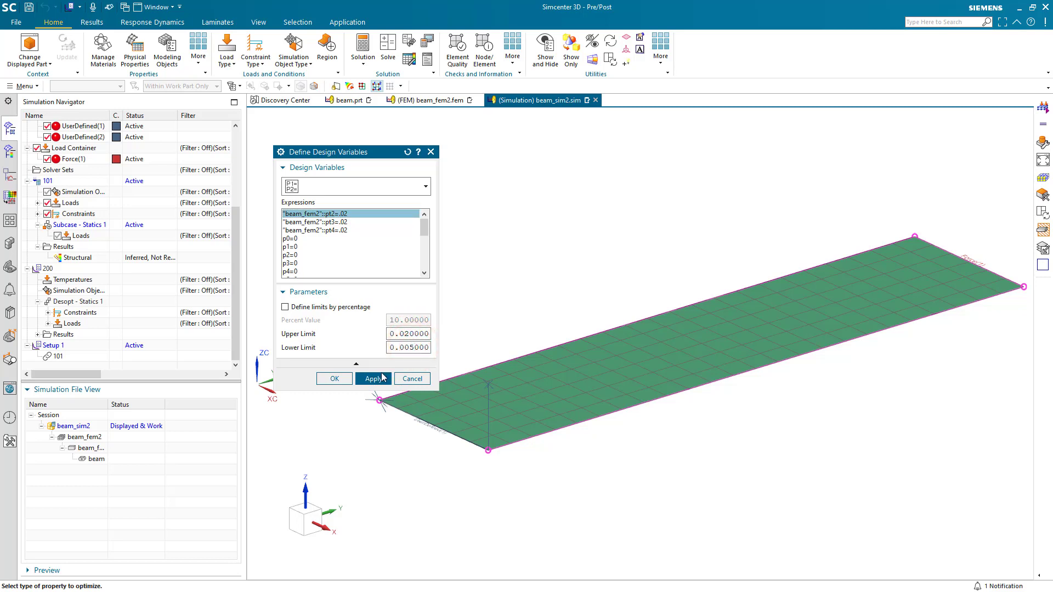
pyautogui.click(378, 378)
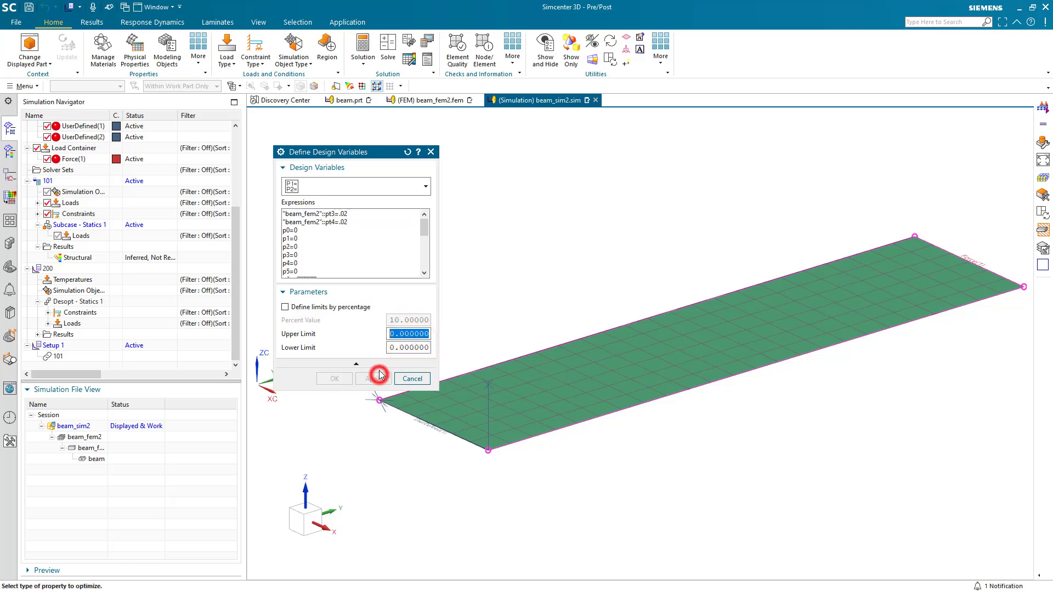
# Add the beam_fem2 expression pt3 as a design variable with limits of 0.02 upper and 0.005 lower.
pyautogui.click(351, 214)
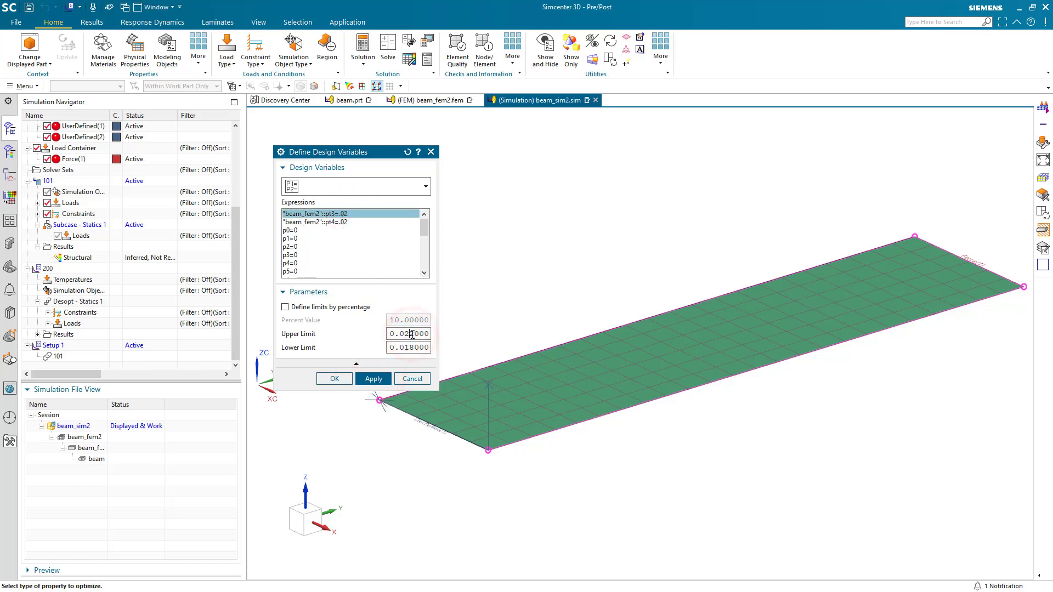
pyautogui.click(411, 347)
pyautogui.press('BackSpace')
pyautogui.press('BackSpace')
pyautogui.write('00')
pyautogui.click(373, 379)
# Add pt4 of beam_fem2 as the last design variable, limited between 0.005 and 0.02, and accept the design variable definition.
pyautogui.click(343, 214)
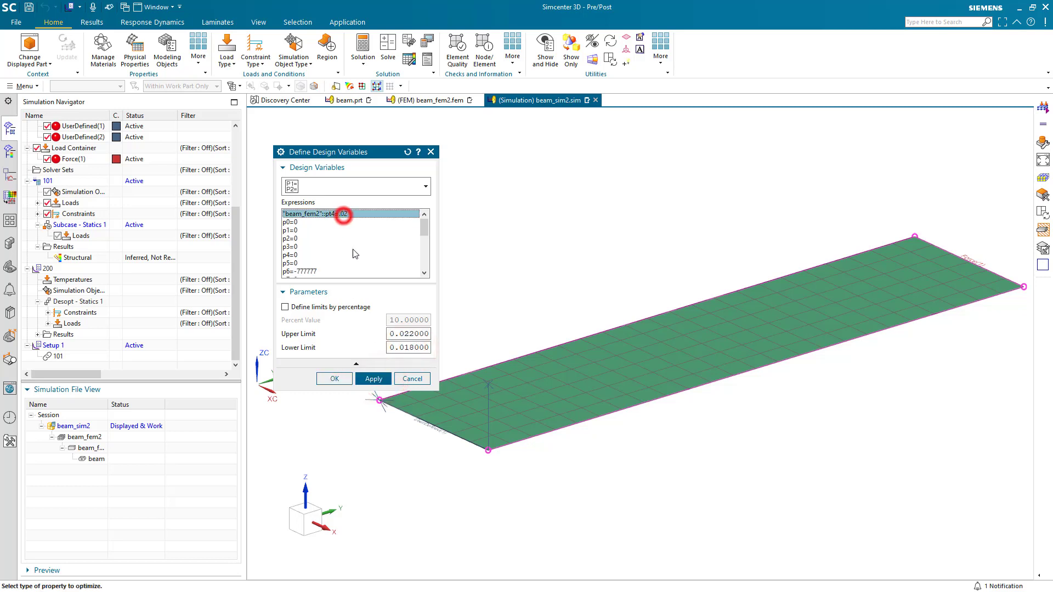
pyautogui.click(413, 334)
pyautogui.press('BackSpace')
pyautogui.write('0')
pyautogui.click(413, 348)
pyautogui.press('BackSpace')
pyautogui.write('05')
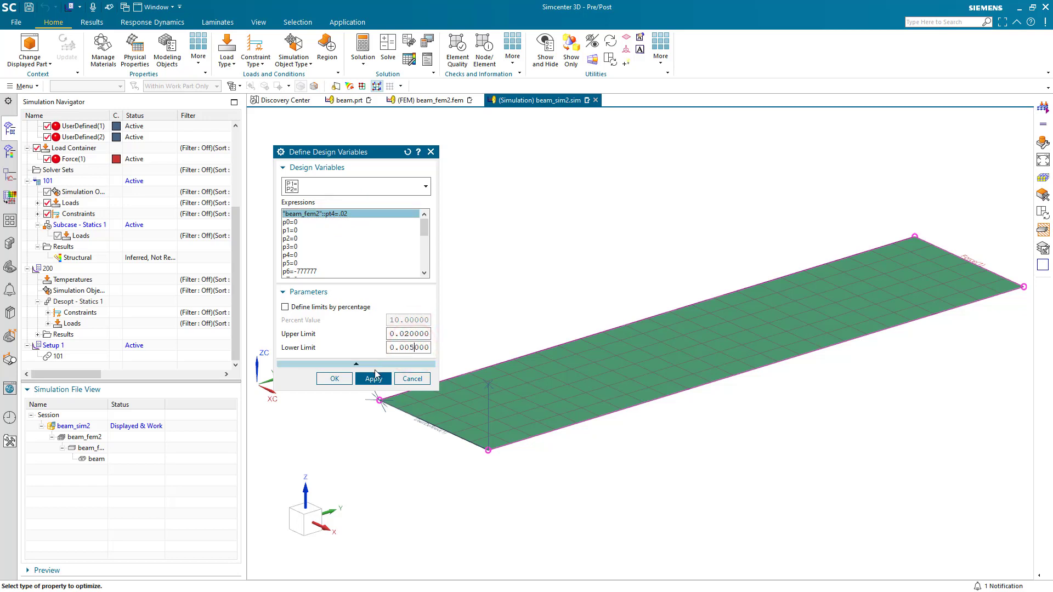
pyautogui.click(342, 380)
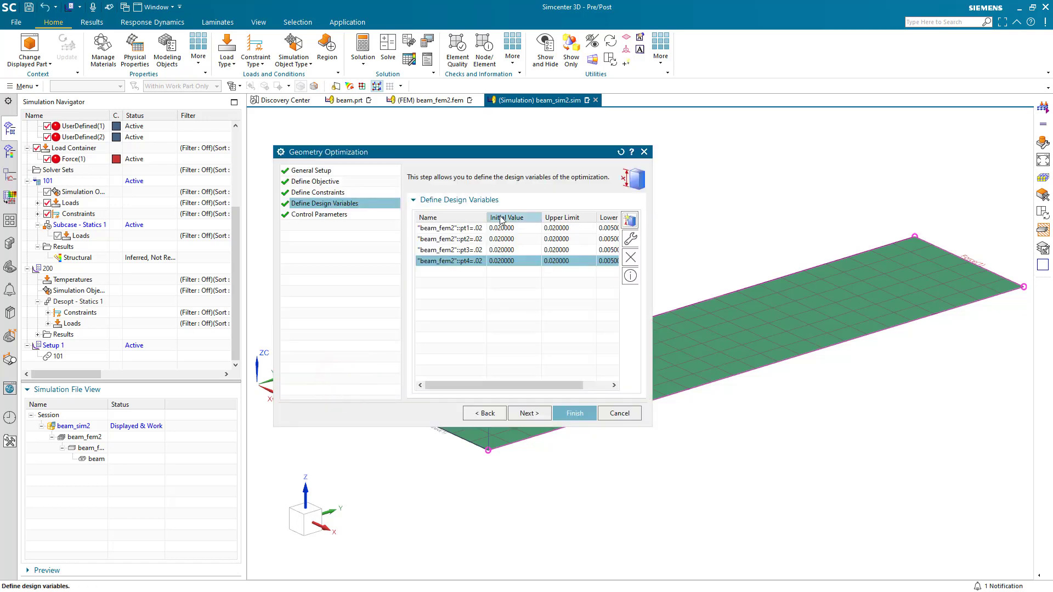
# Check the design variable limits, finish the Geometry Optimization with the existing control parameters, and solve Setup 1.
pyautogui.moveTo(651, 305); pyautogui.dragTo(749, 302)
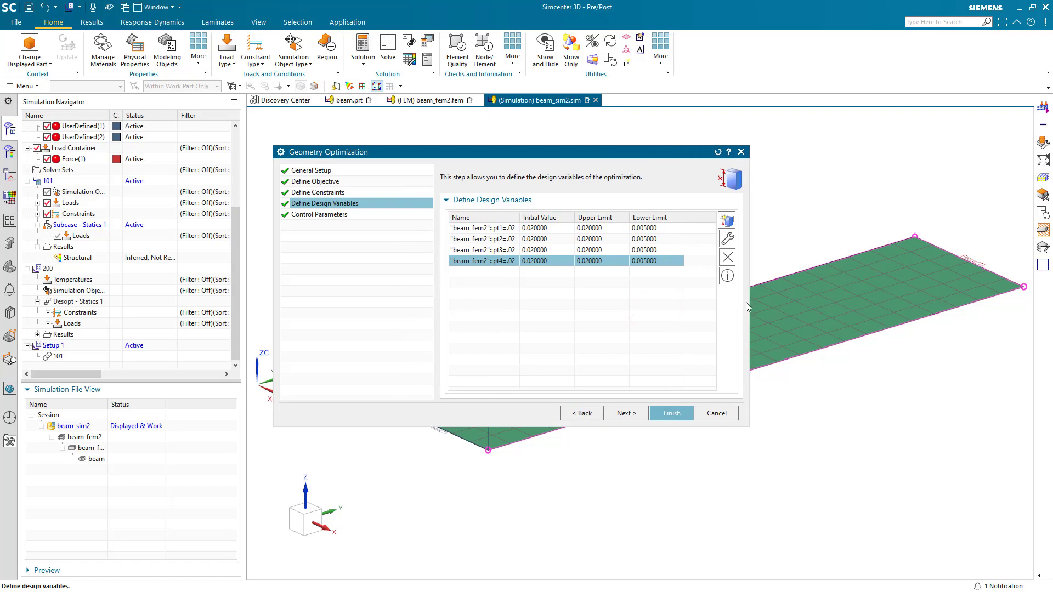
pyautogui.click(322, 215)
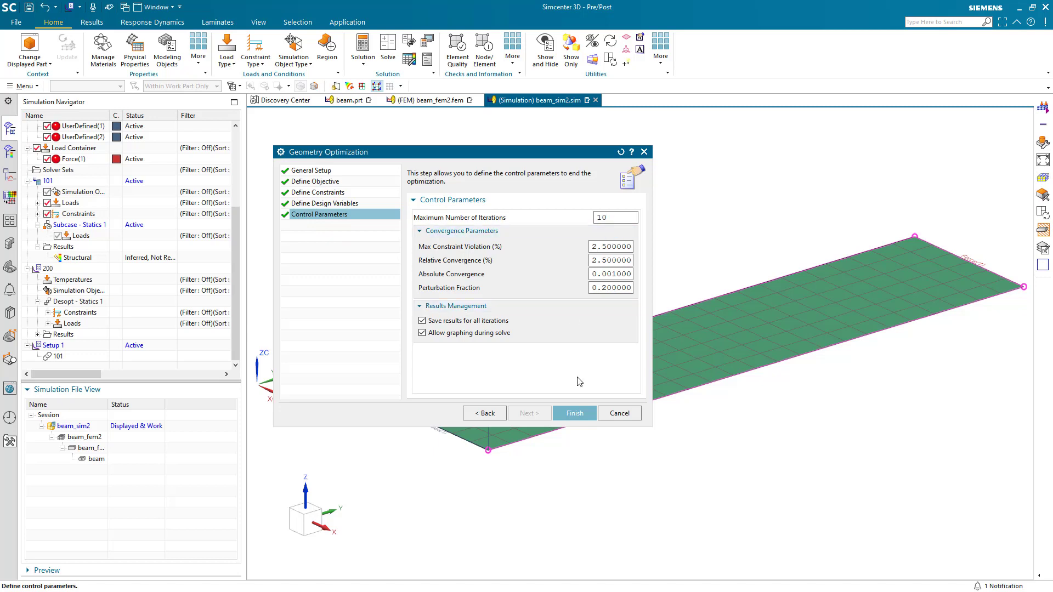
pyautogui.click(576, 414)
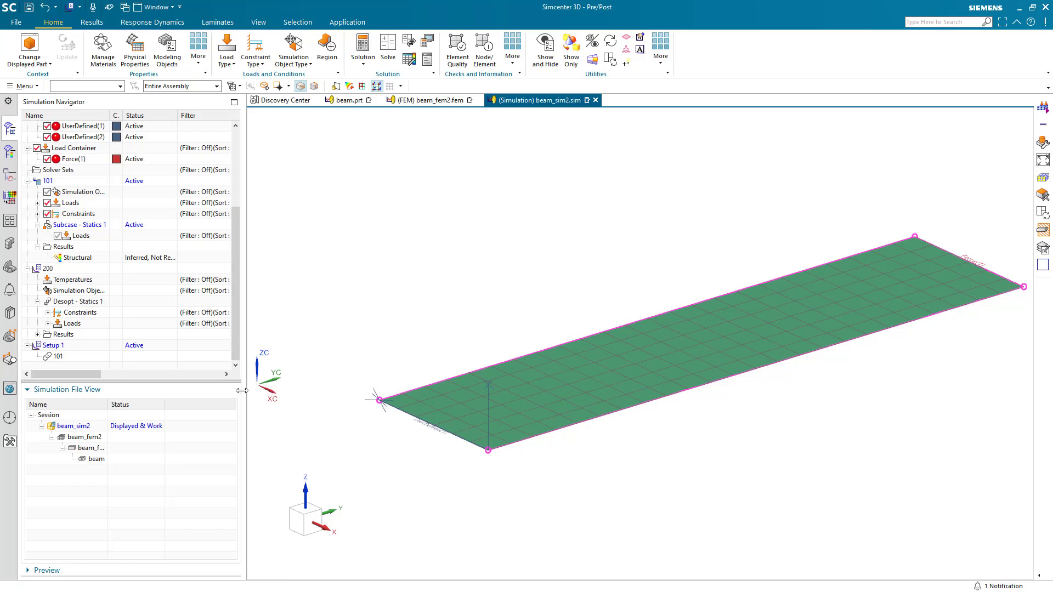
pyautogui.rightClick(76, 348)
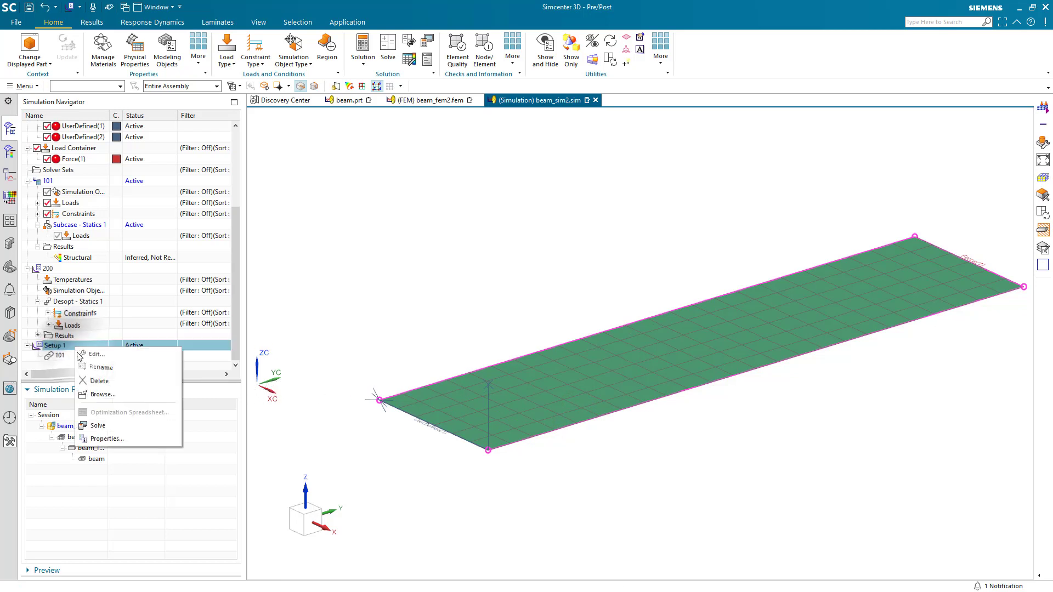
pyautogui.click(98, 431)
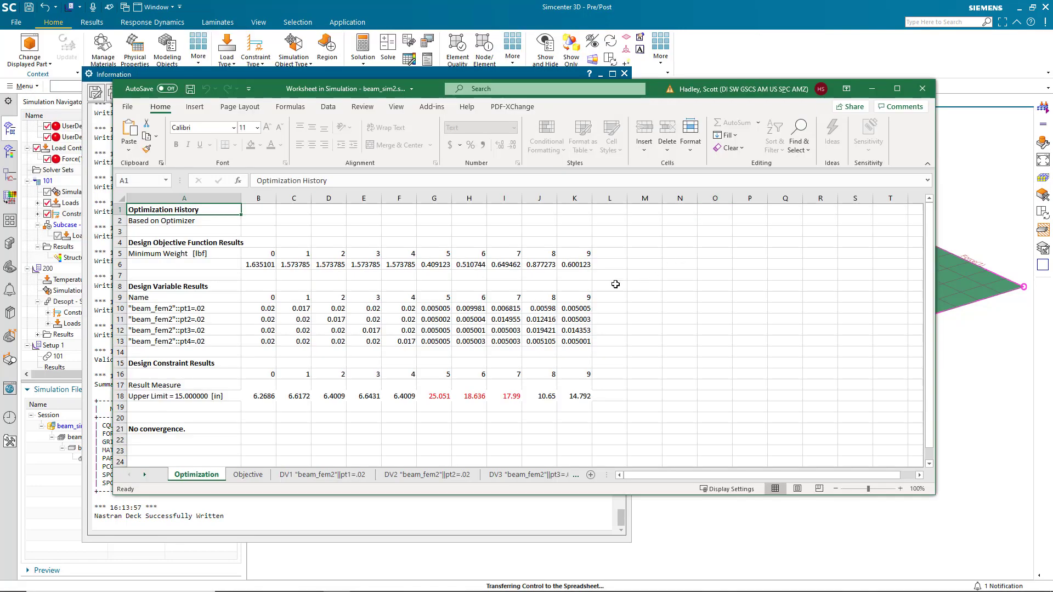
# Examine the displacement constraint results per iteration in the optimization history worksheet, and close the worksheet and the solver information.
pyautogui.click(119, 263)
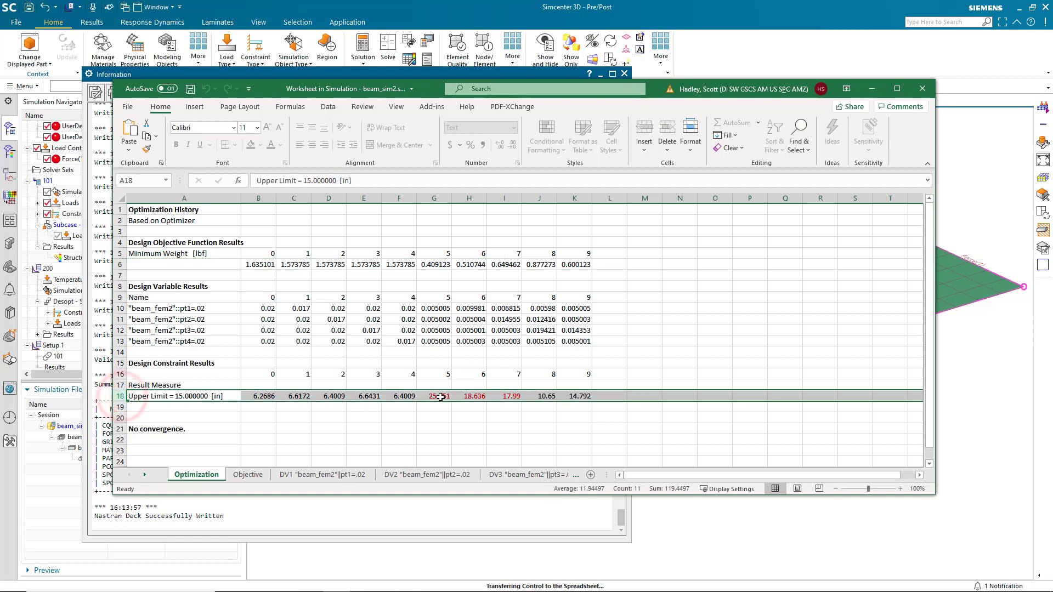
pyautogui.click(578, 396)
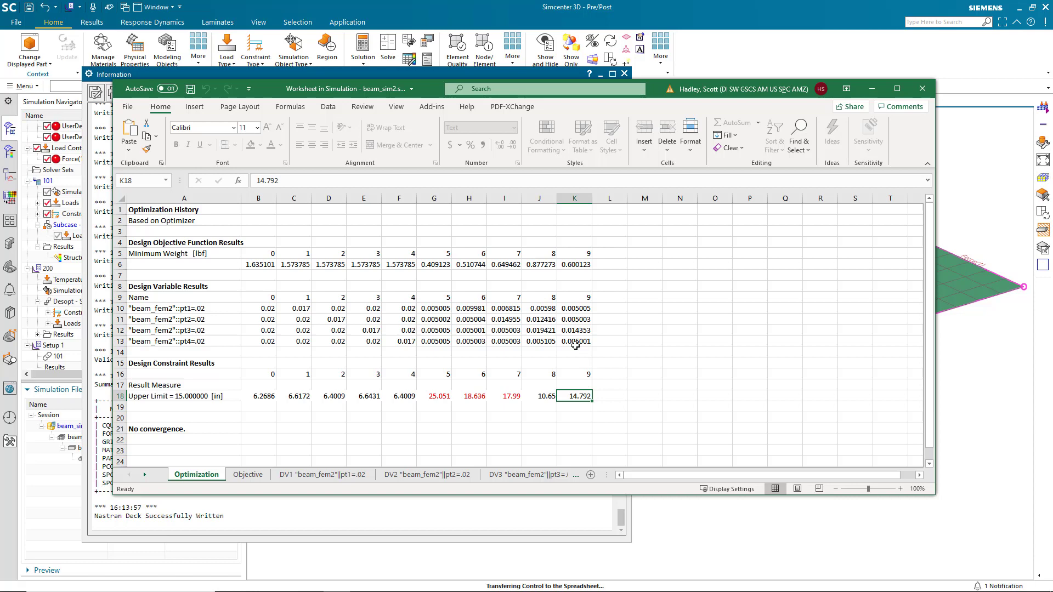
pyautogui.click(922, 90)
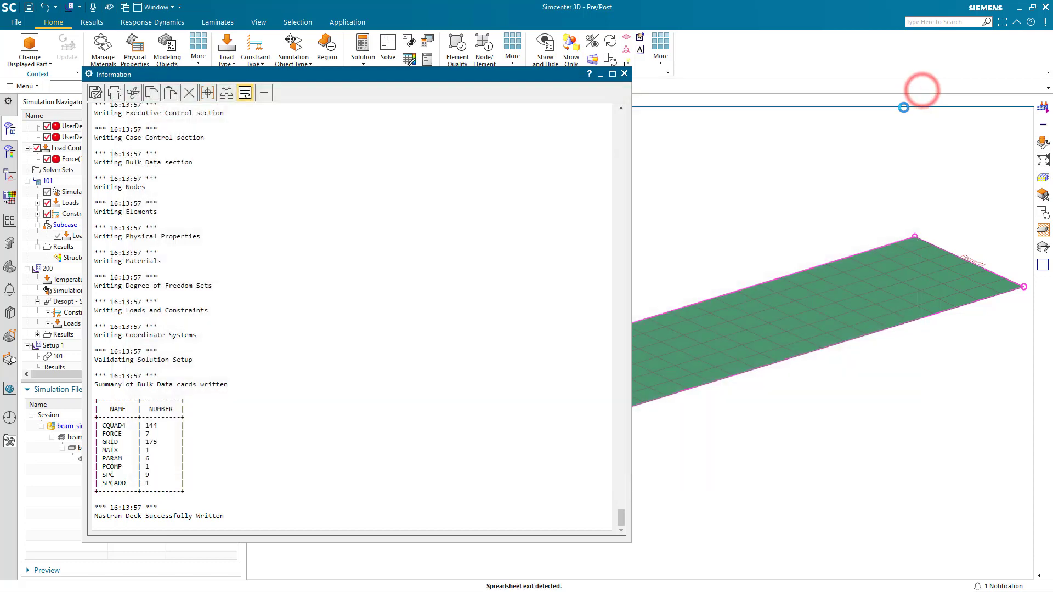
pyautogui.click(624, 74)
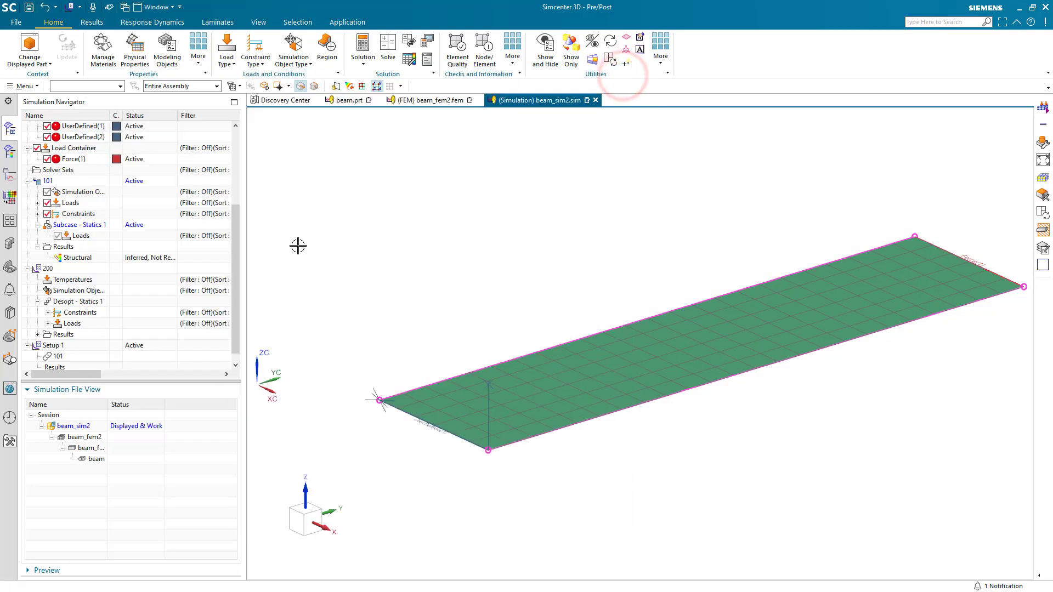
# Switch to the beam_fem2 FEM file and view the laminate of Zone 1 under Laminate1 in its layups.
pyautogui.doubleClick(87, 437)
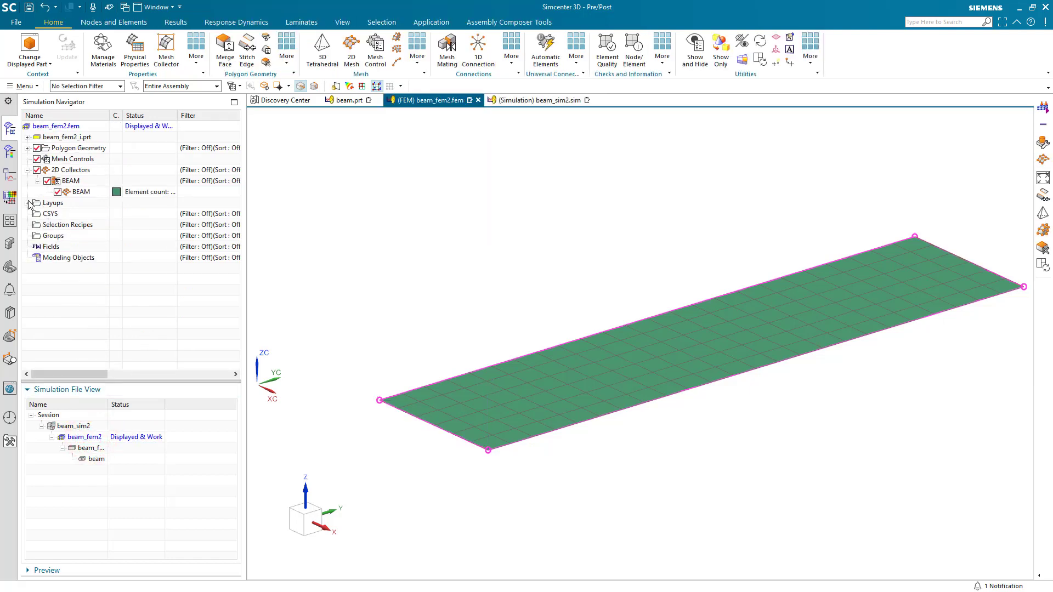
pyautogui.click(28, 202)
pyautogui.click(38, 345)
pyautogui.click(49, 356)
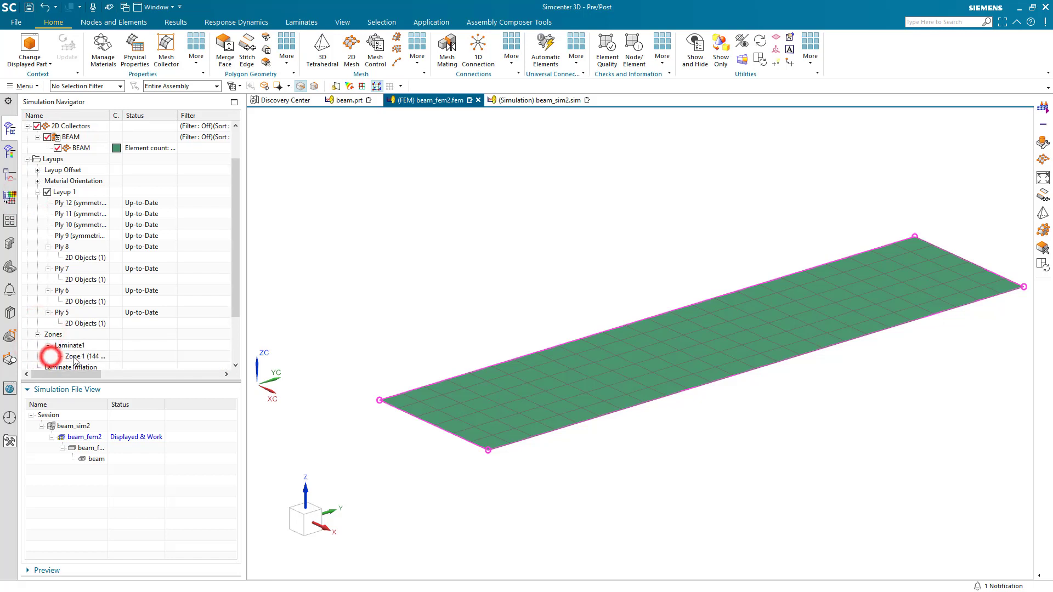
pyautogui.rightClick(75, 357)
pyautogui.click(79, 357)
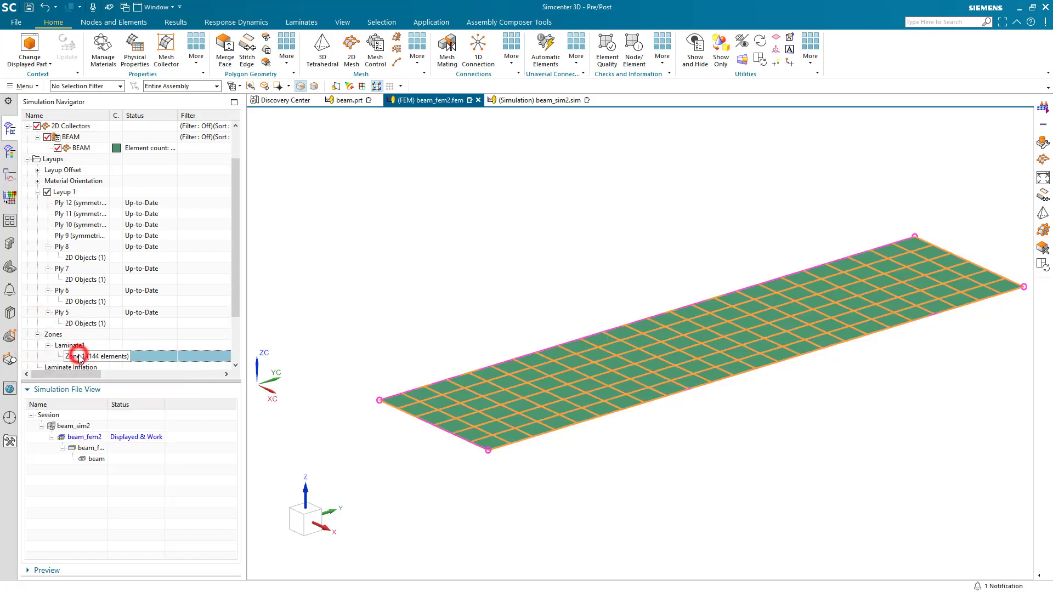
pyautogui.rightClick(78, 358)
pyautogui.doubleClick(82, 358)
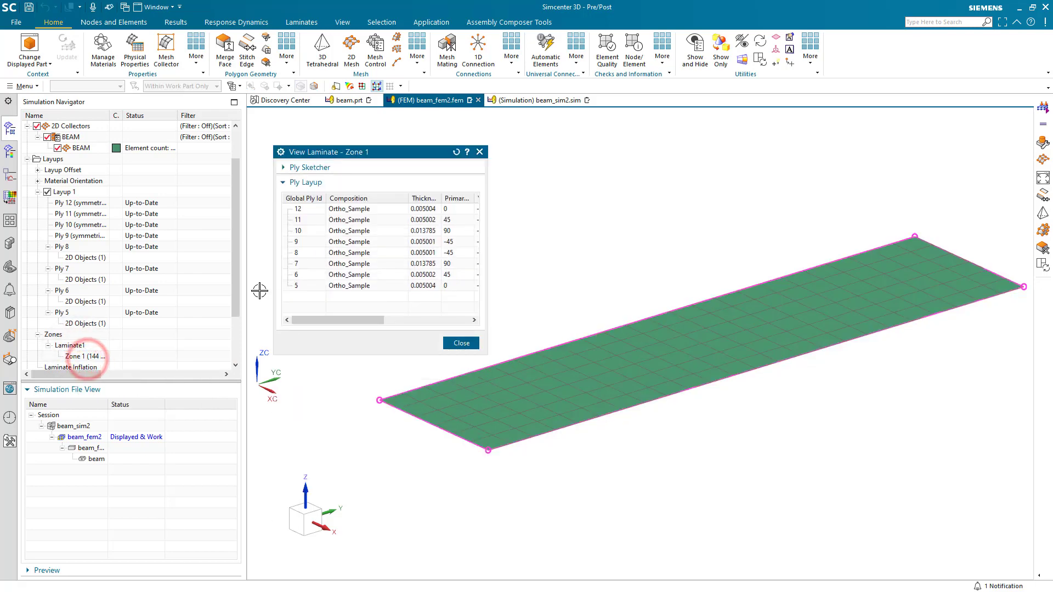
# Show the ply sketch of the Zone 1 laminate and enlarge it to examine the optimized ply thicknesses and angles.
pyautogui.click(334, 165)
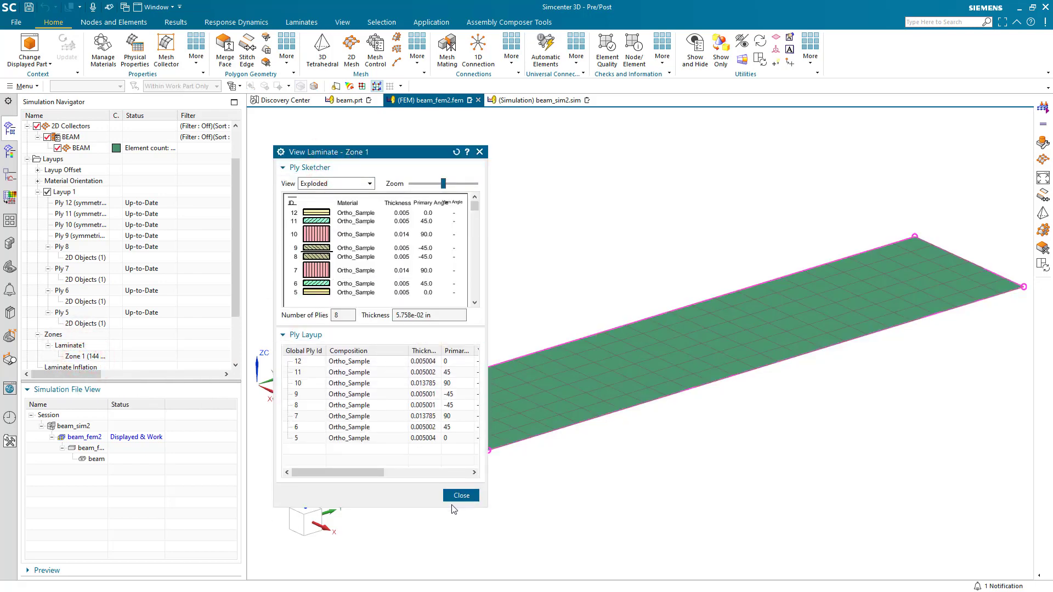
pyautogui.moveTo(485, 506); pyautogui.dragTo(554, 565)
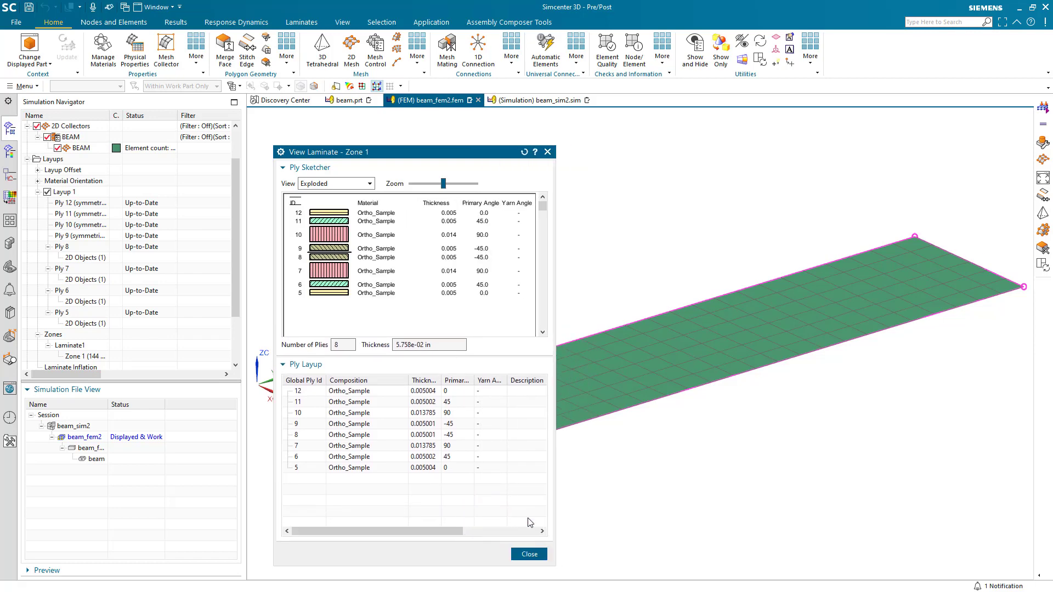
pyautogui.moveTo(443, 185); pyautogui.dragTo(446, 184)
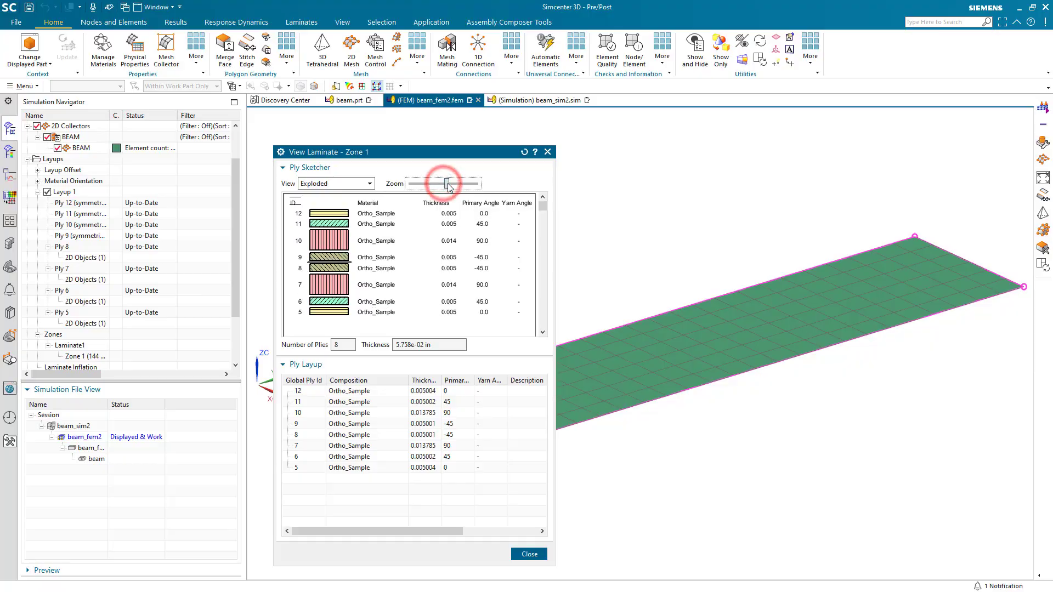